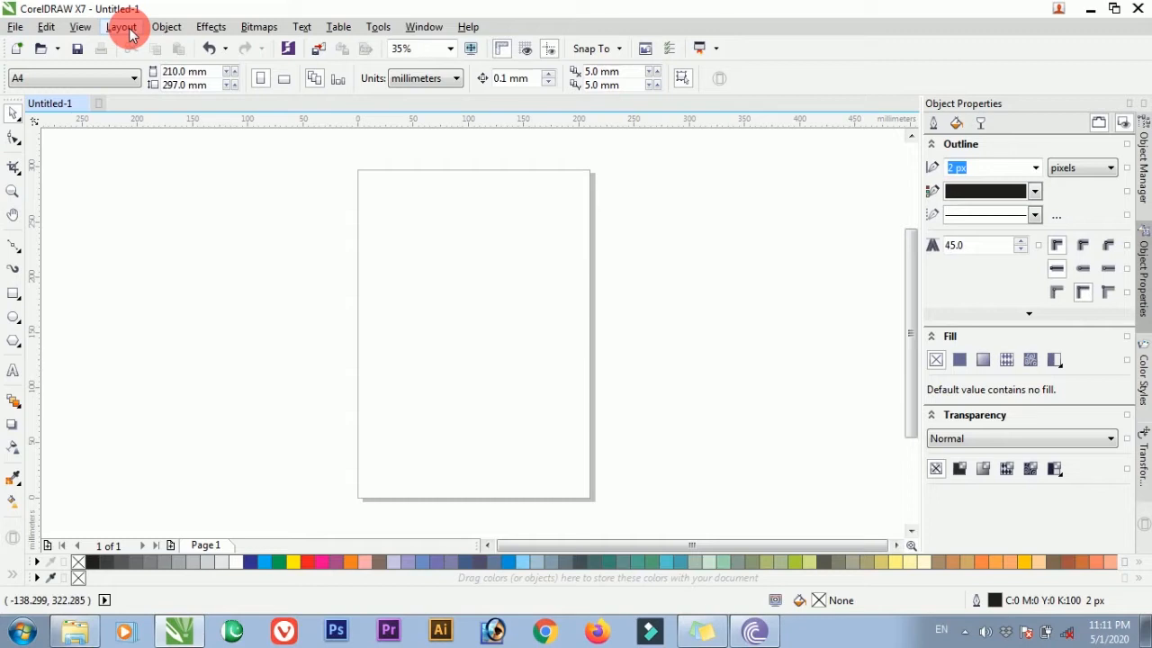
Insert one A4 portrait page after page 1
click(122, 27)
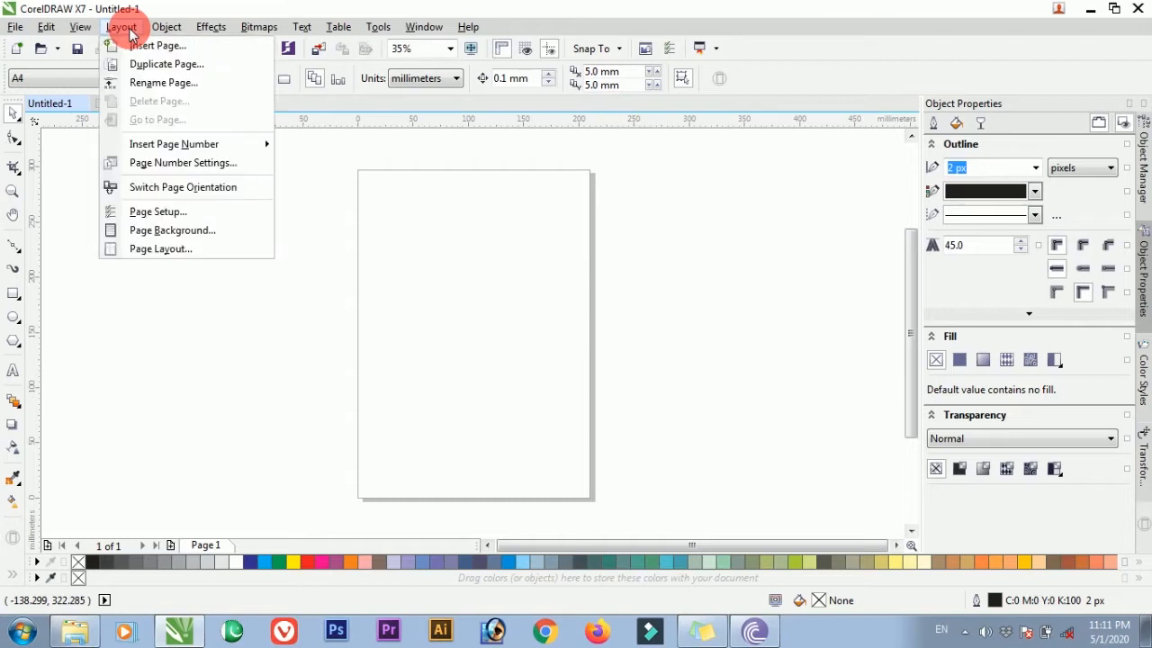
click(210, 49)
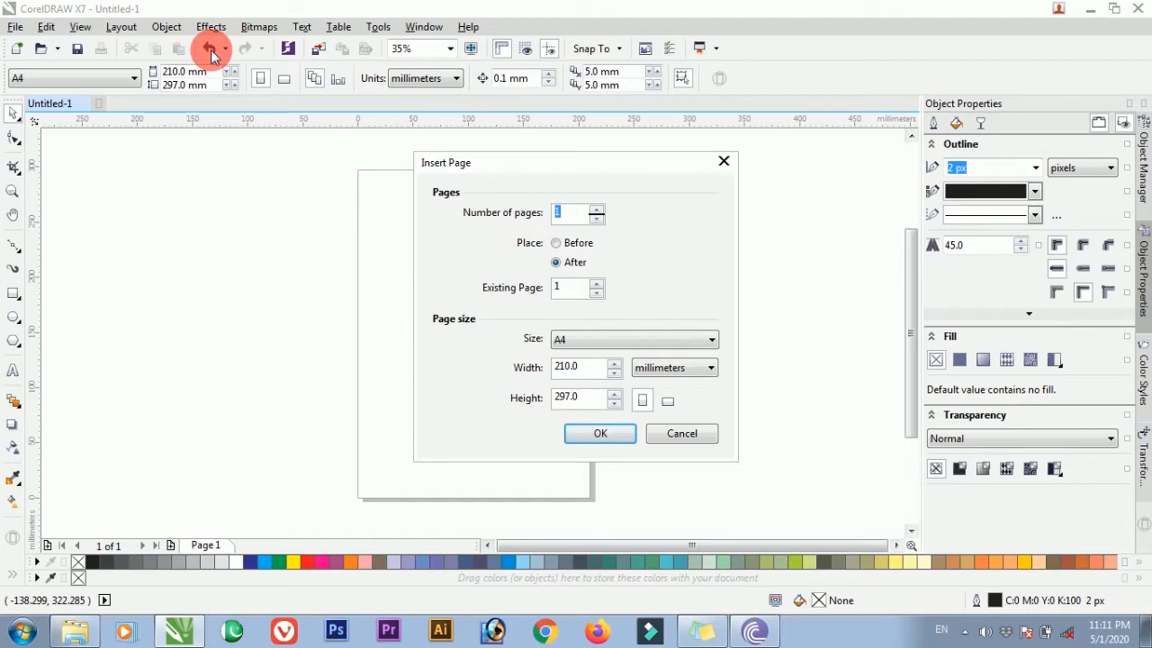
click(124, 29)
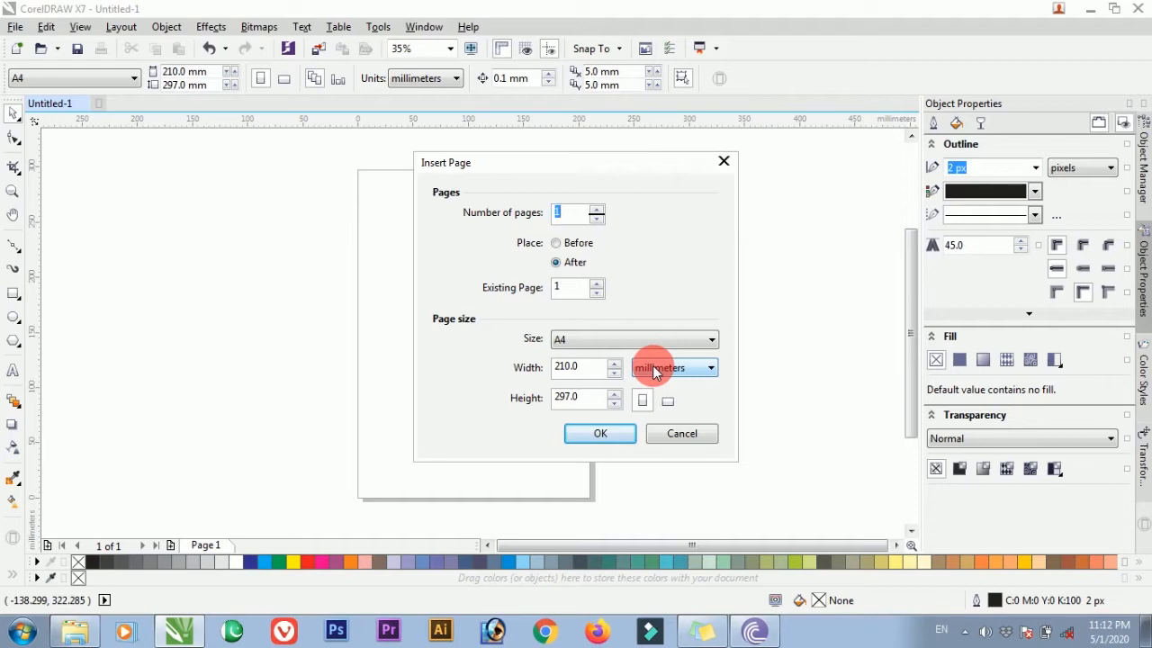
click(601, 431)
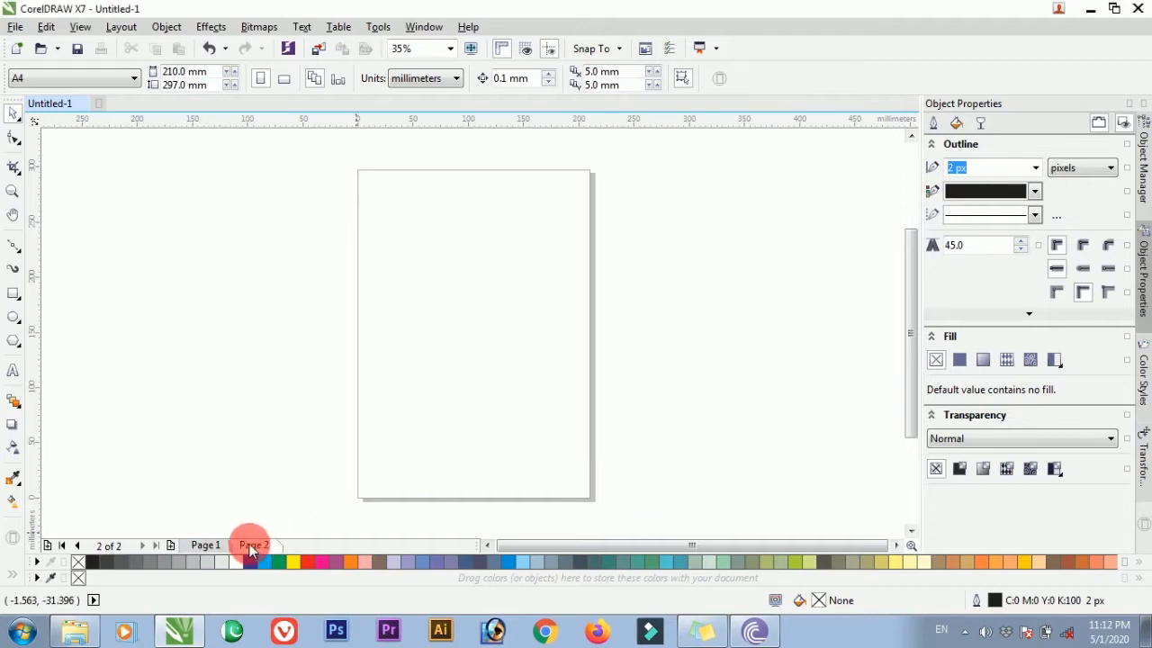
View pages 1 and 2 in turn and look over the page commands available for page 1
click(214, 549)
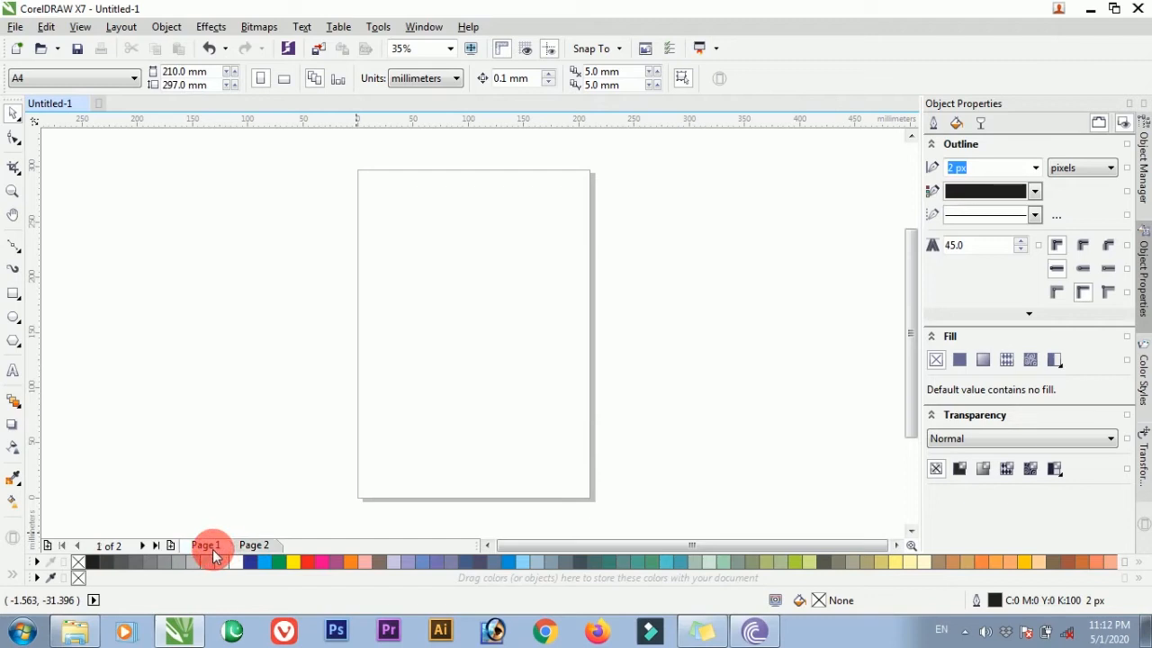
click(246, 547)
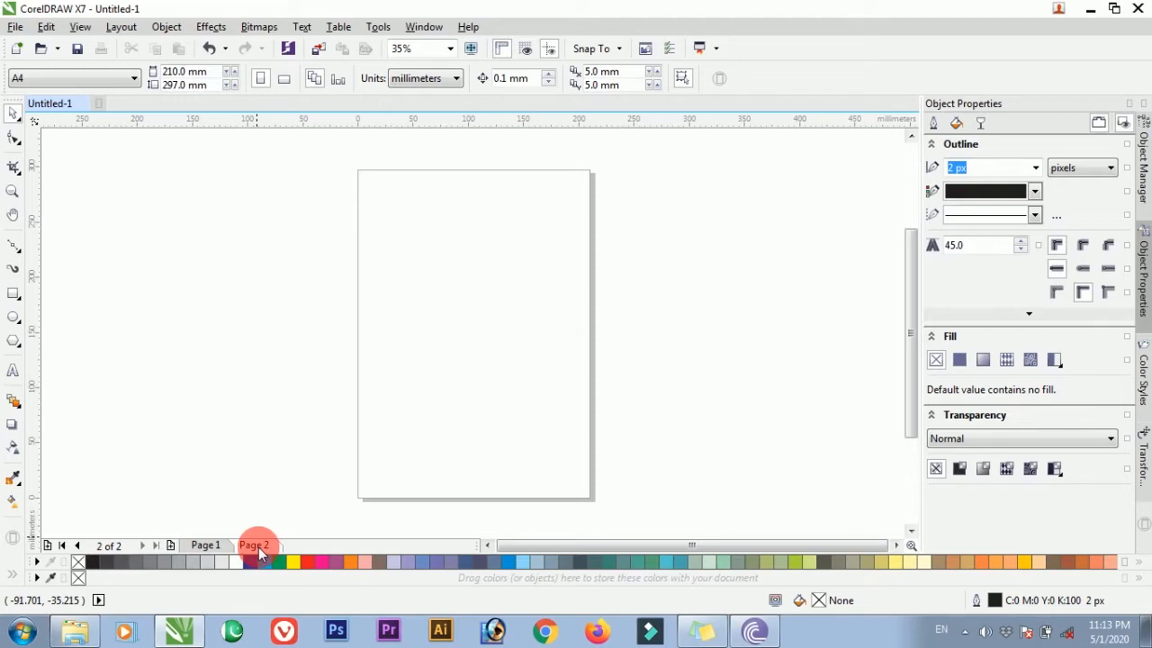
click(216, 547)
right_click(216, 547)
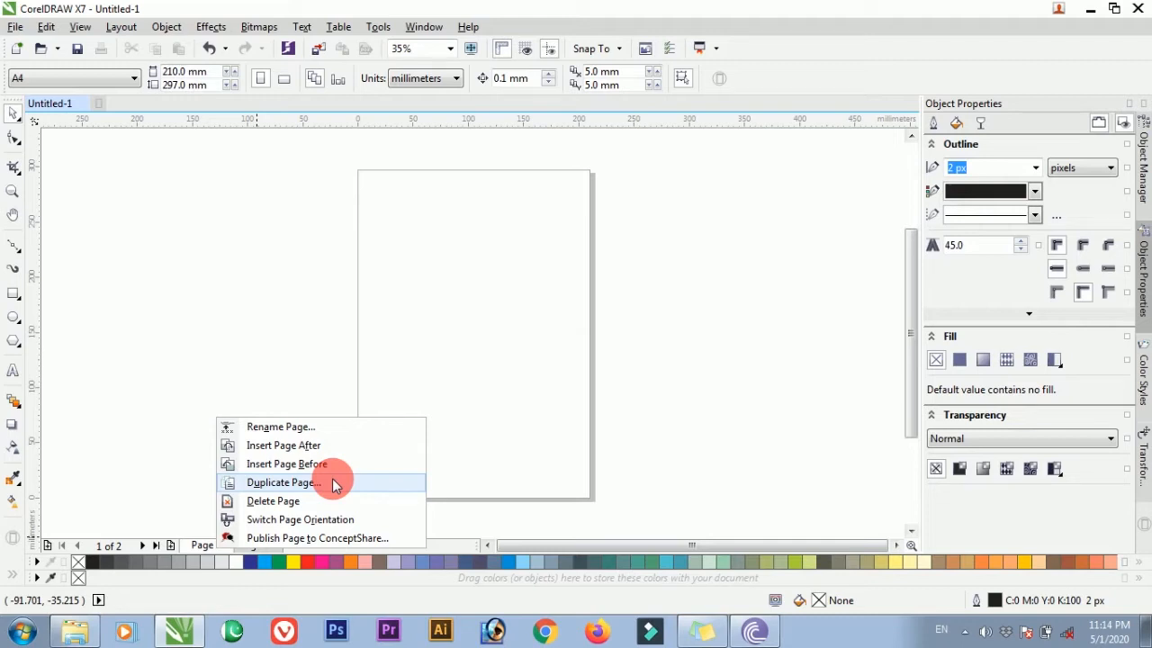
click(161, 426)
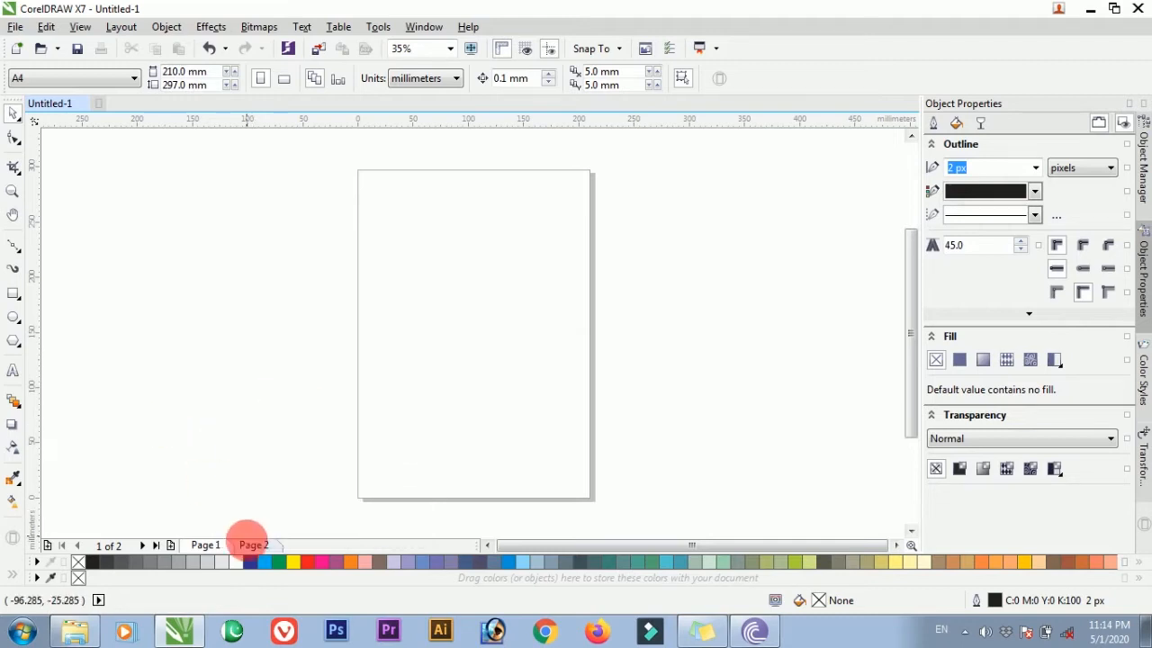
right_click(212, 545)
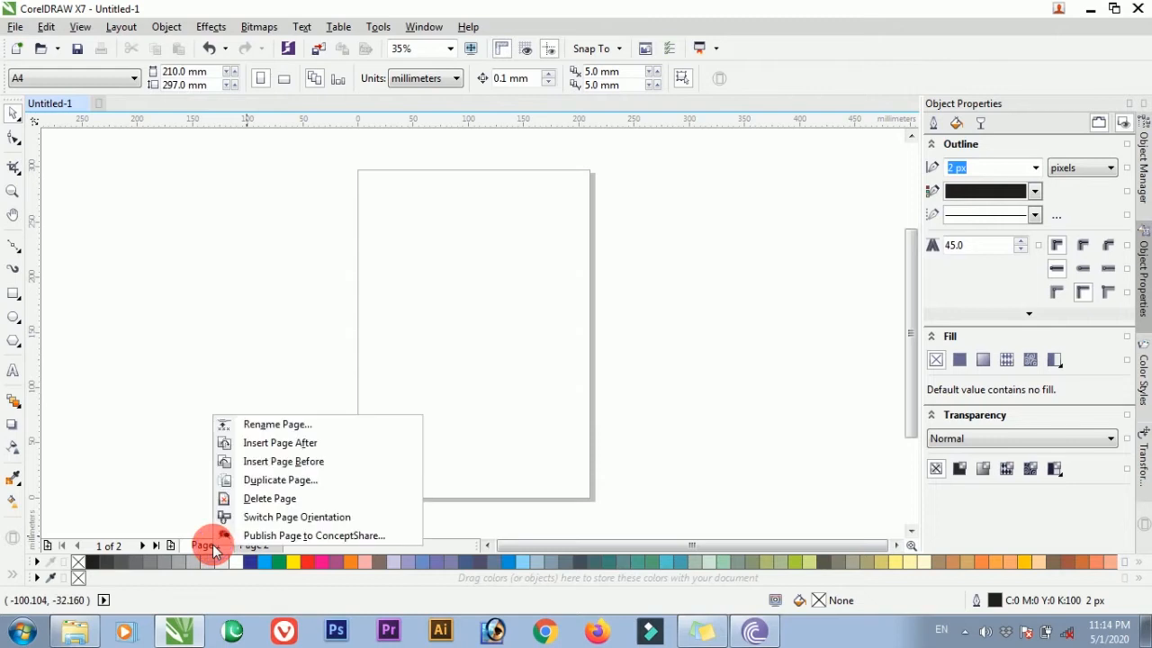
click(163, 414)
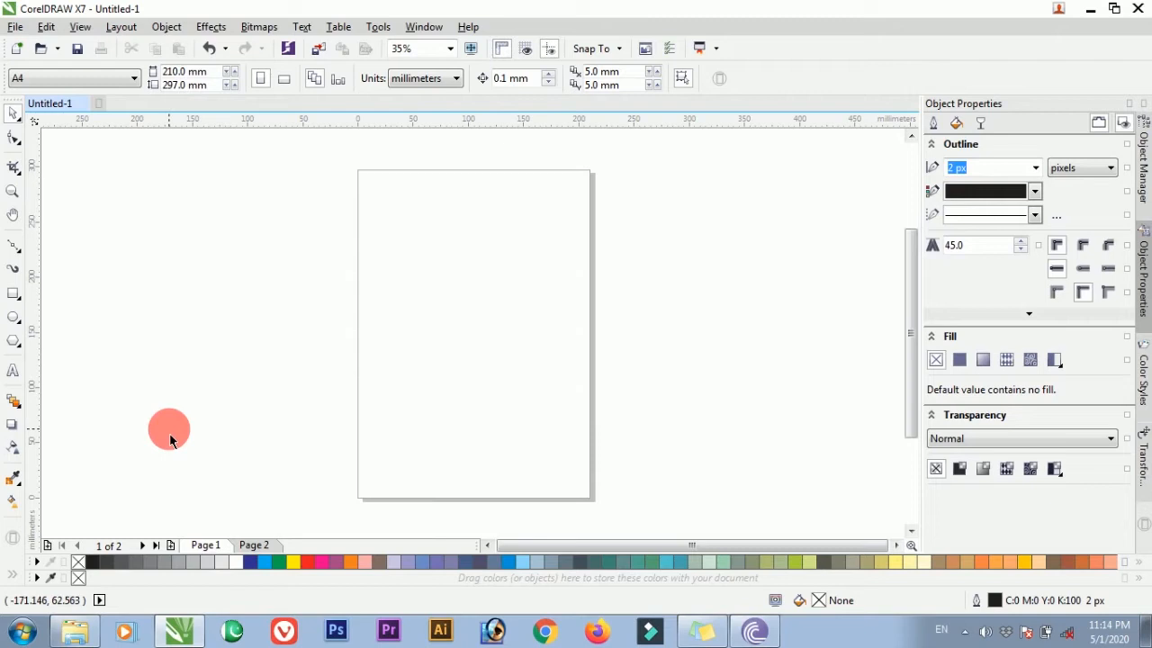
Go to page 2 with the Go To Page command
click(132, 34)
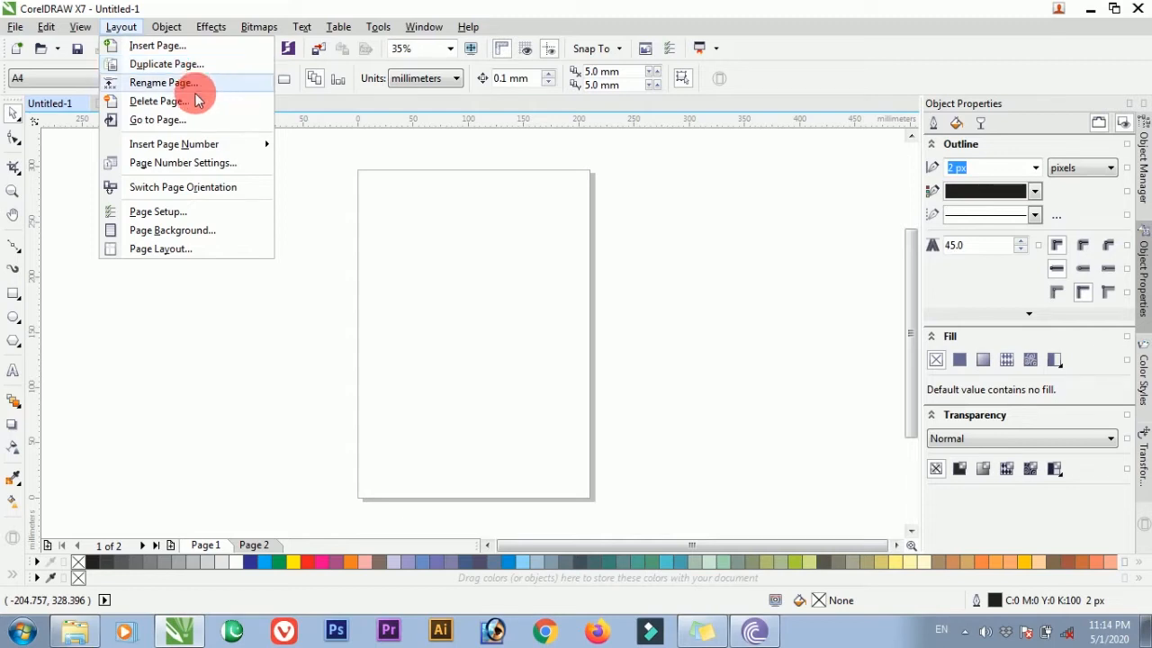
click(185, 118)
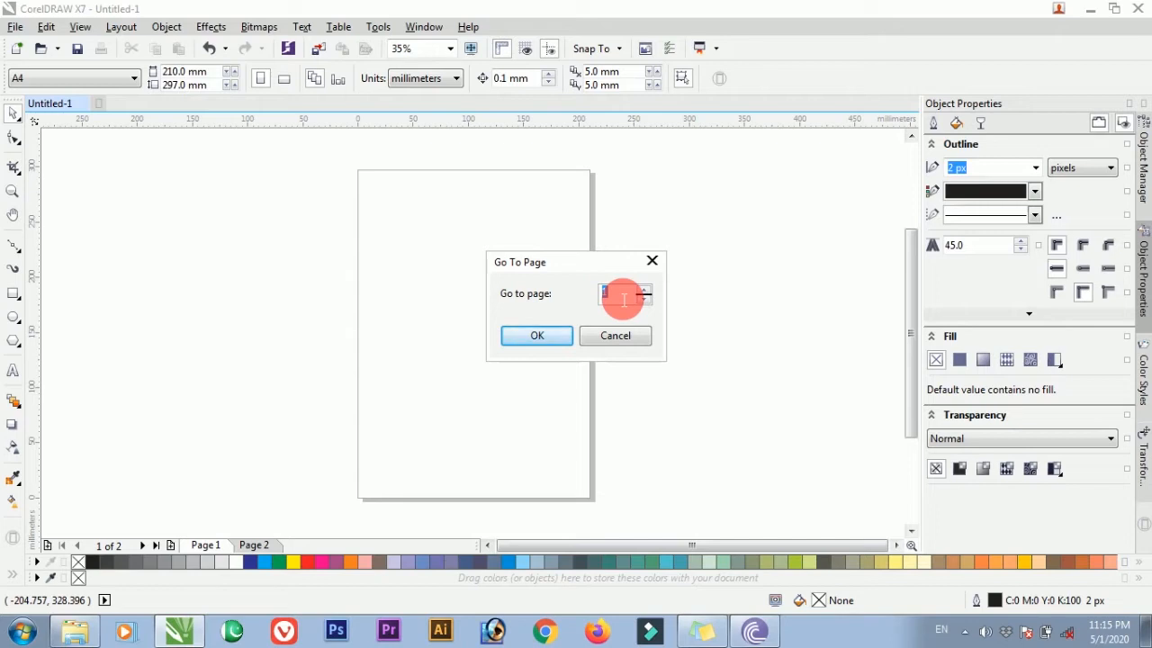
text(2)
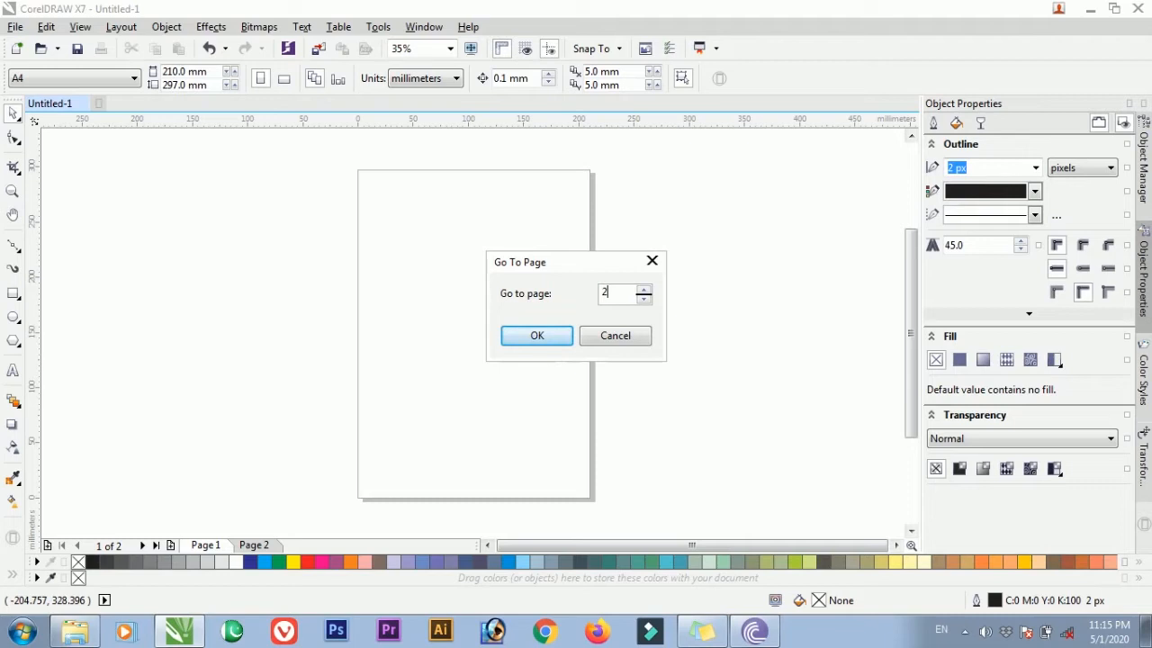
click(537, 336)
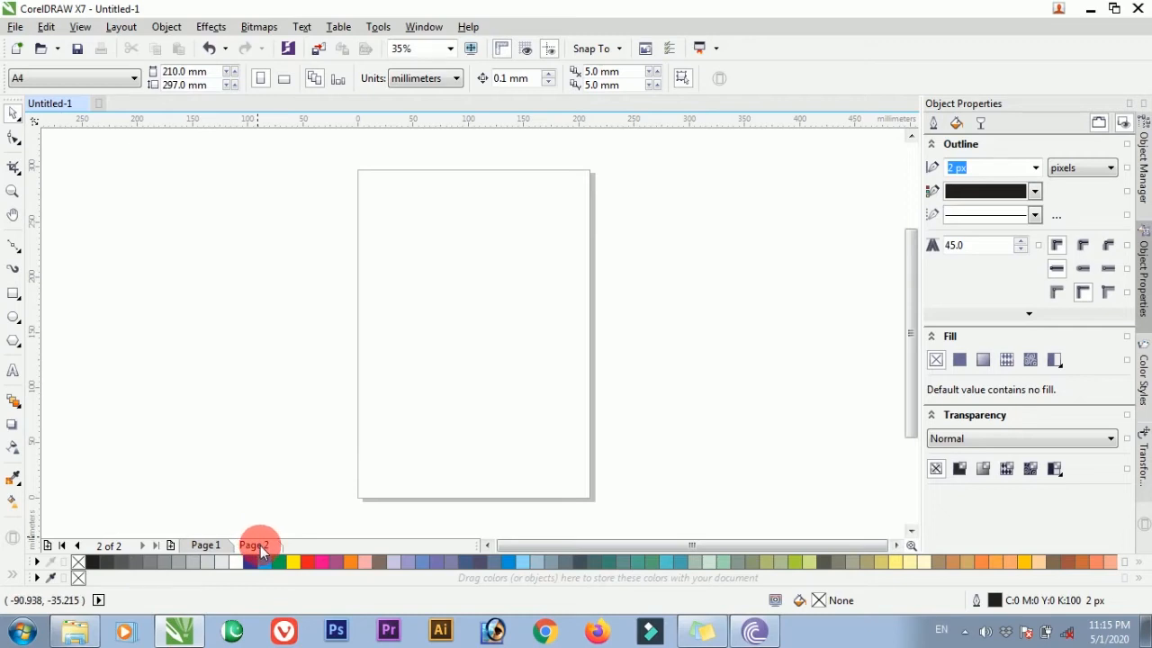
Add the artistic text "1" on page 1 and enlarge it to about 66 × 179 mm
click(209, 546)
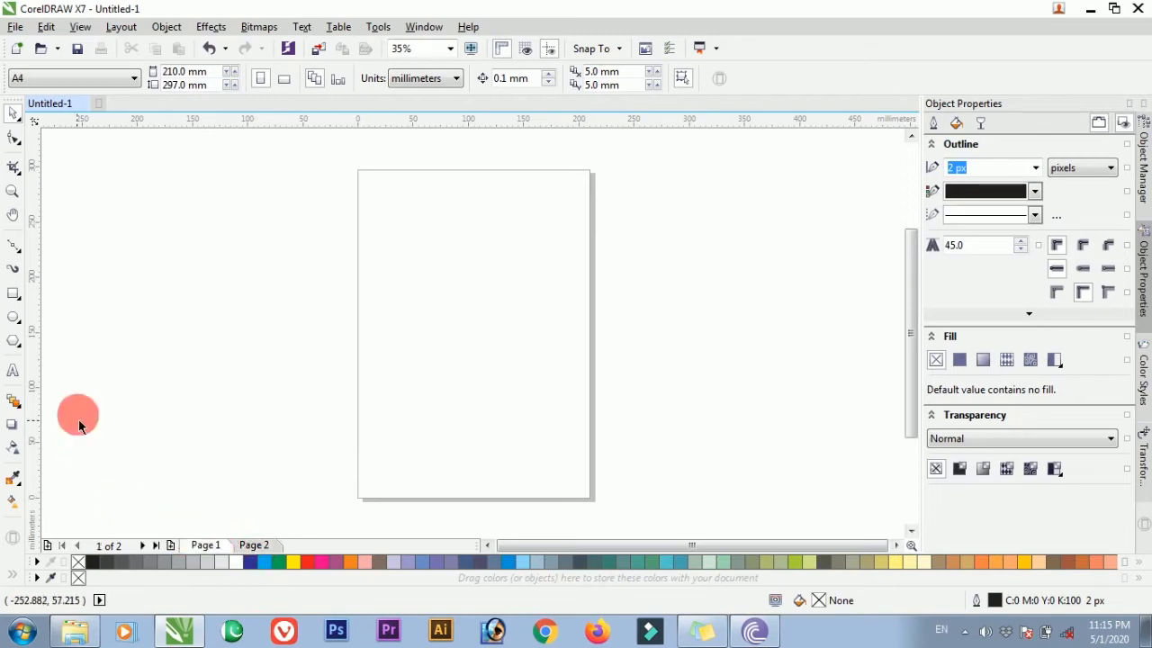
click(20, 374)
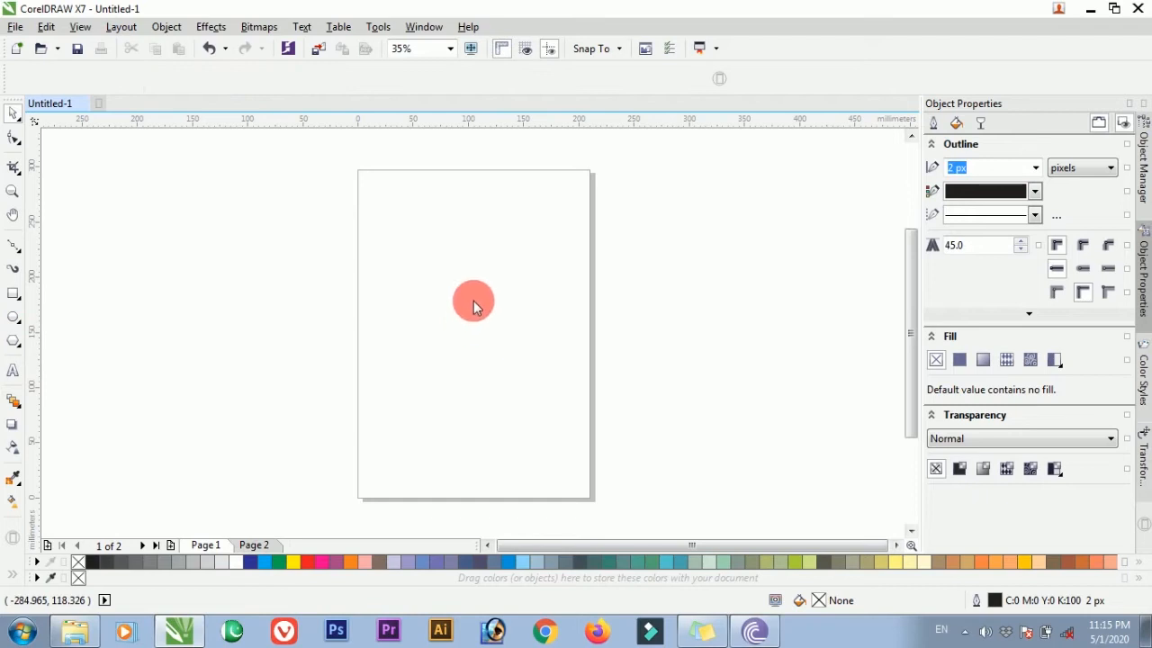
click(420, 250)
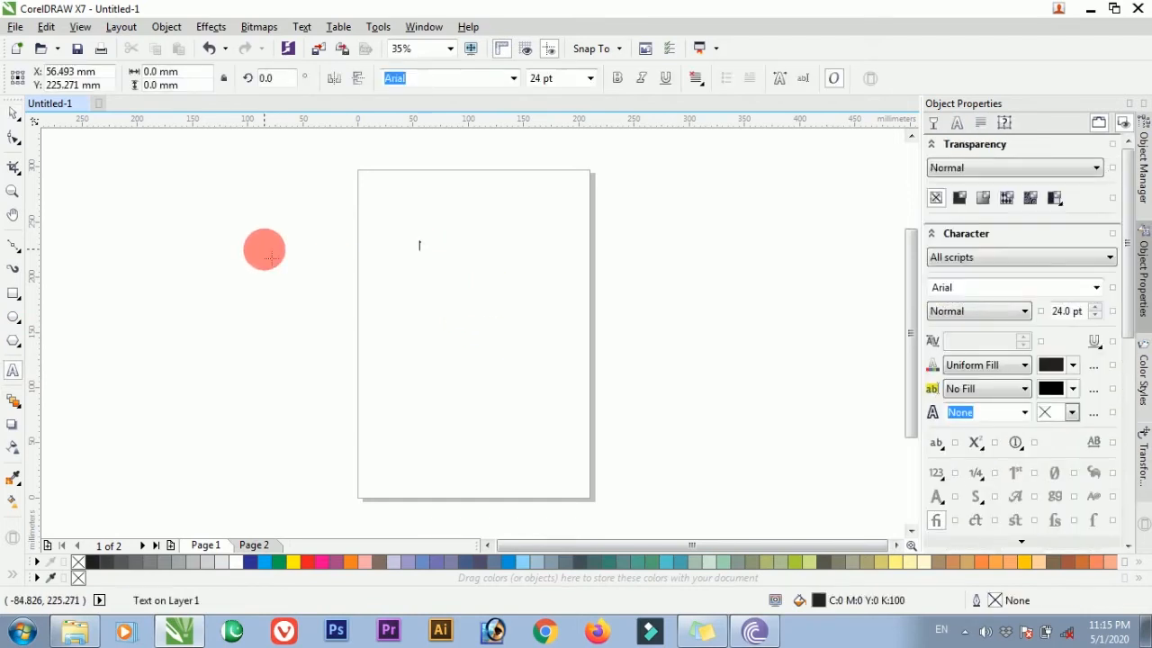
text(1)
click(22, 119)
drag(425, 268, 486, 353)
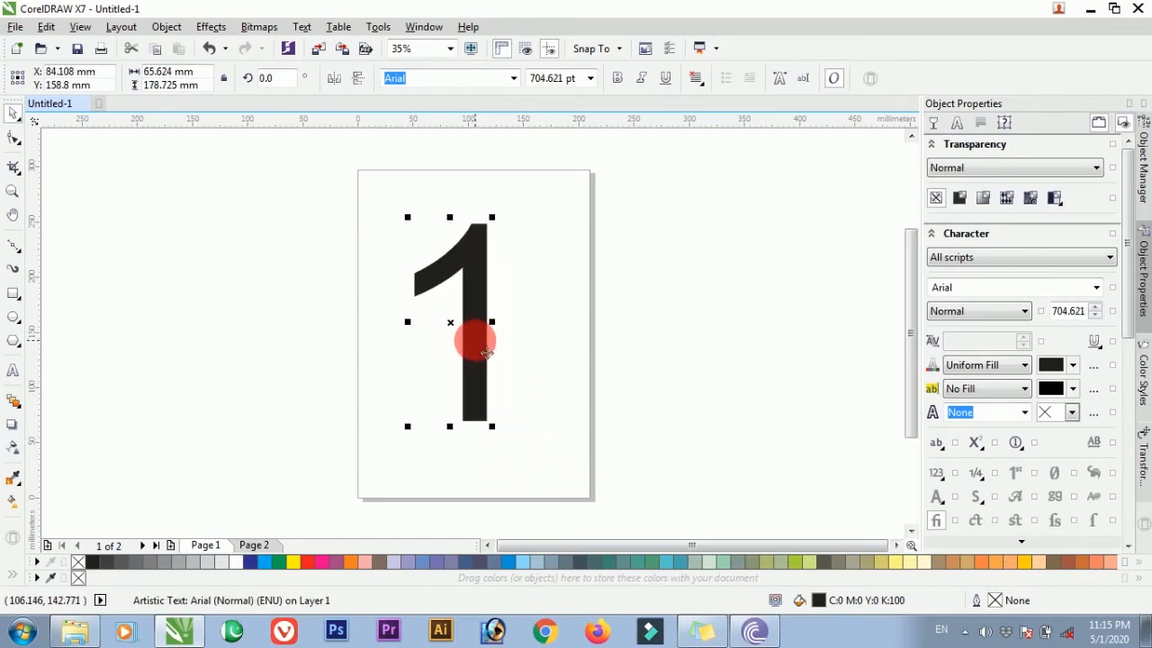
Copy the large "1" from page 1 and paste it onto page 2
key(Page_Down)
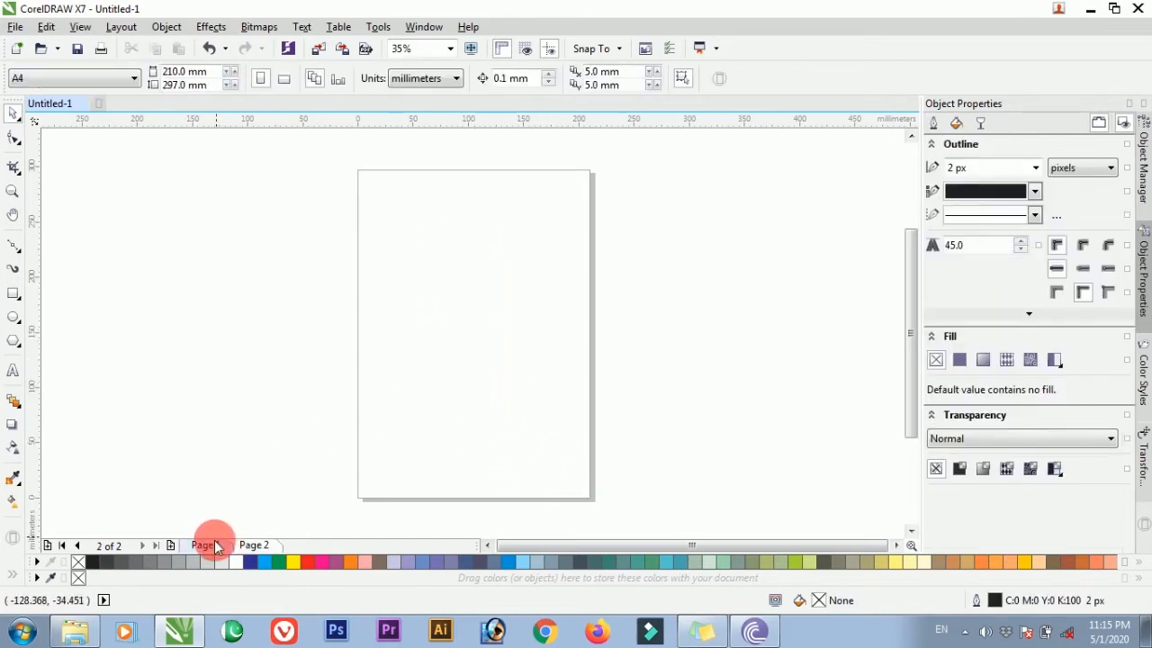
click(207, 545)
click(475, 365)
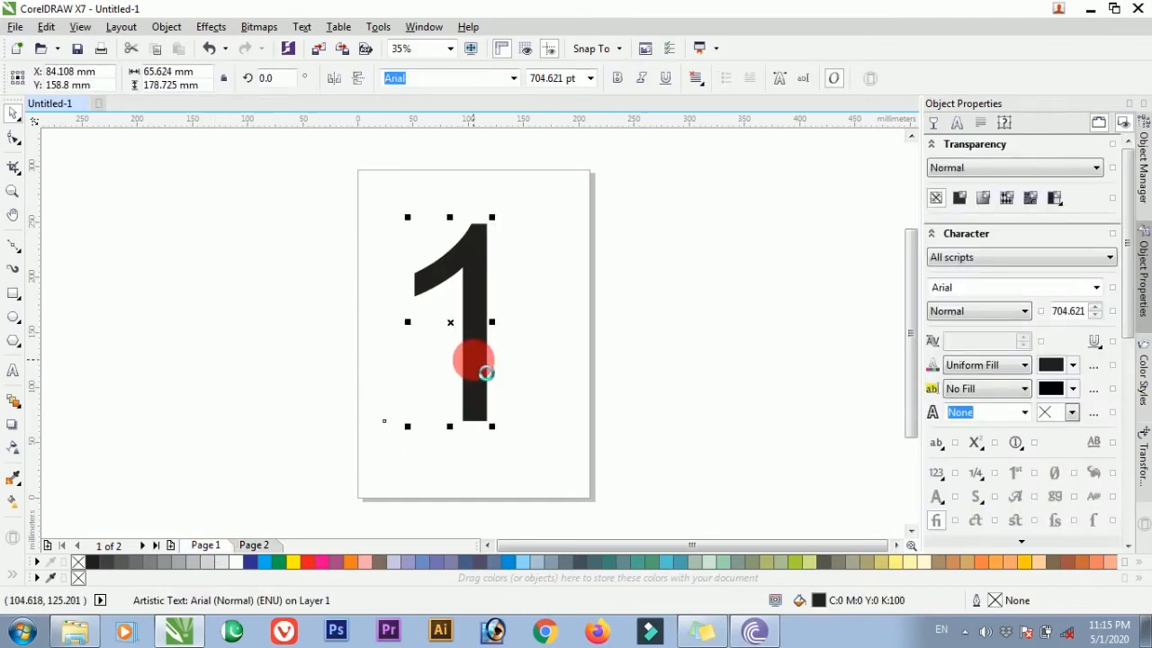
key(ctrl+c)
key(Page_Down)
key(ctrl+v)
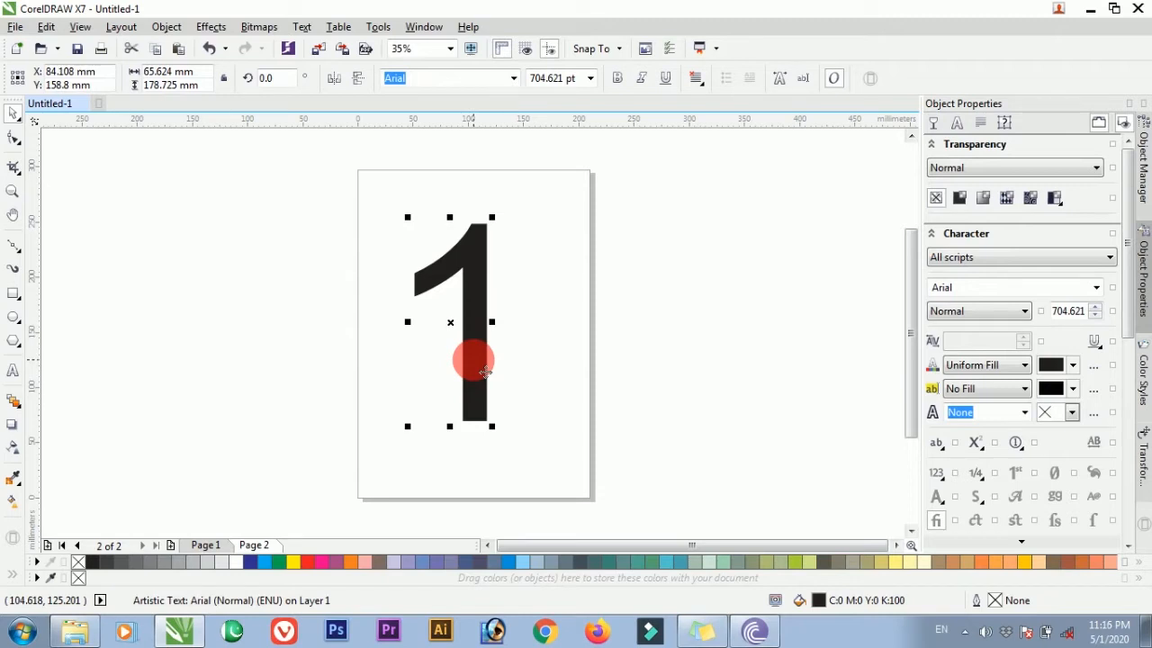
Try replacing the pasted "1" on page 2 with "2" directly on the page, and undo the typed digit
double_click(489, 324)
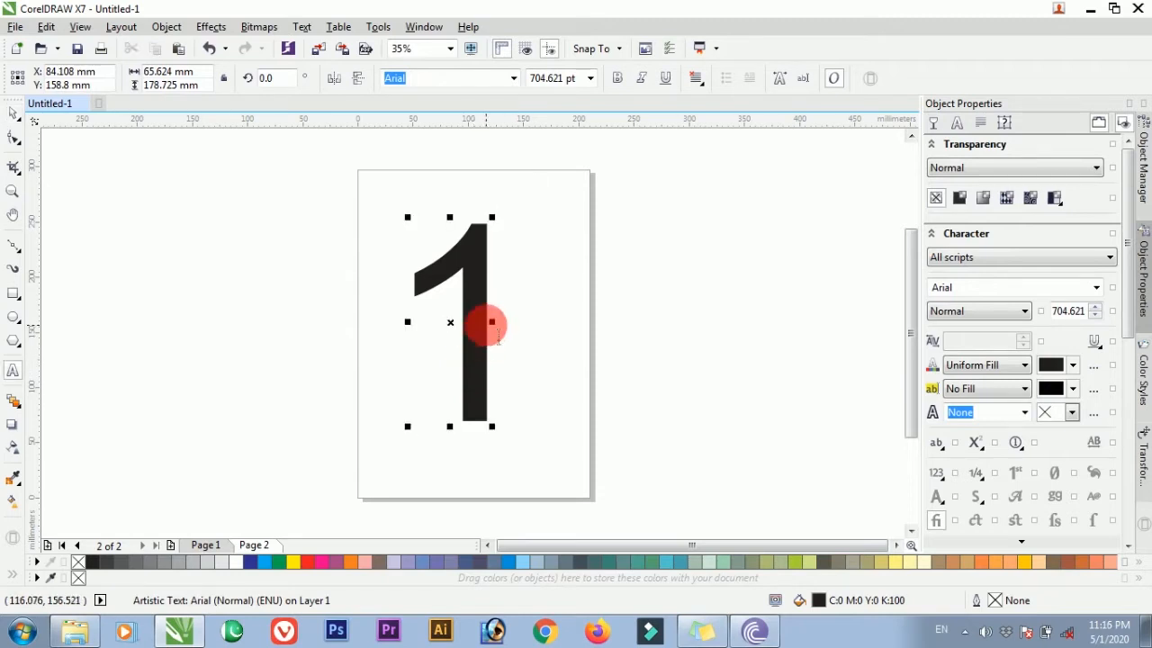
key(BackSpace)
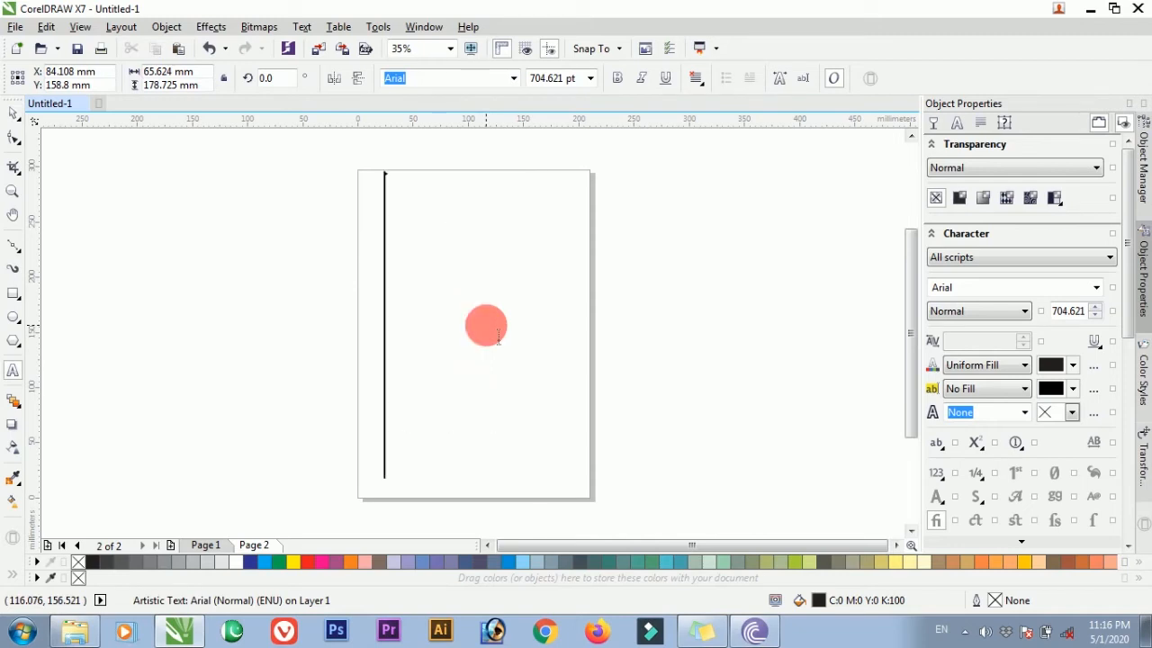
text(2)
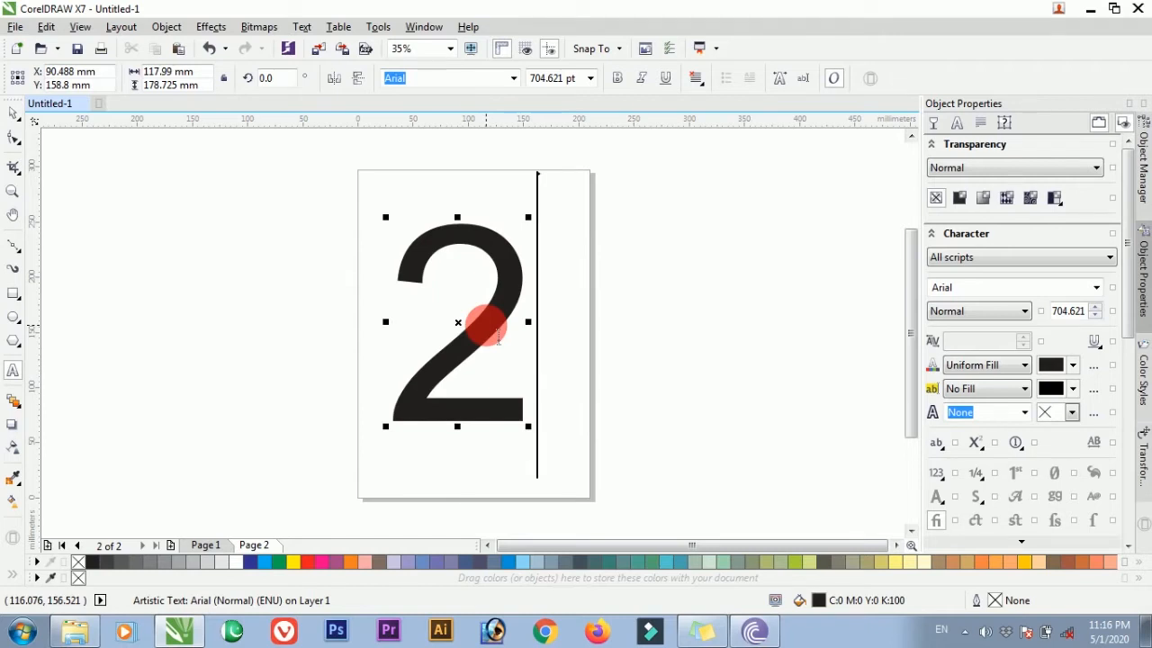
click(13, 117)
click(212, 396)
key(ctrl+z)
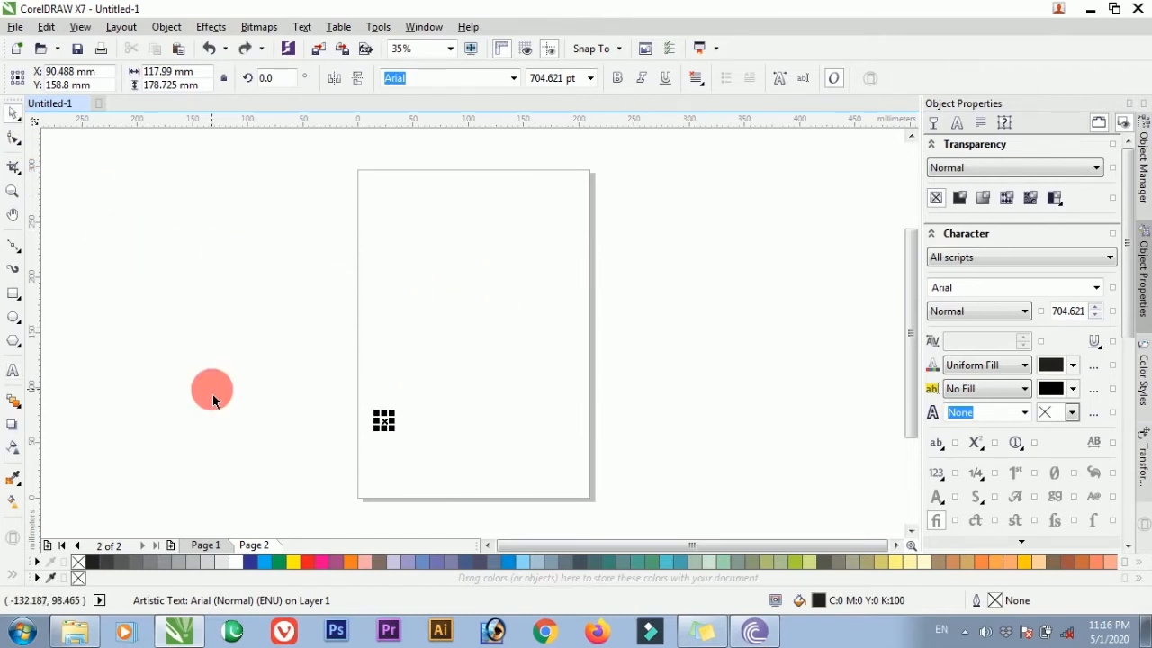
Return to page 1, select the "1" and paste another copy of it onto page 2
click(216, 546)
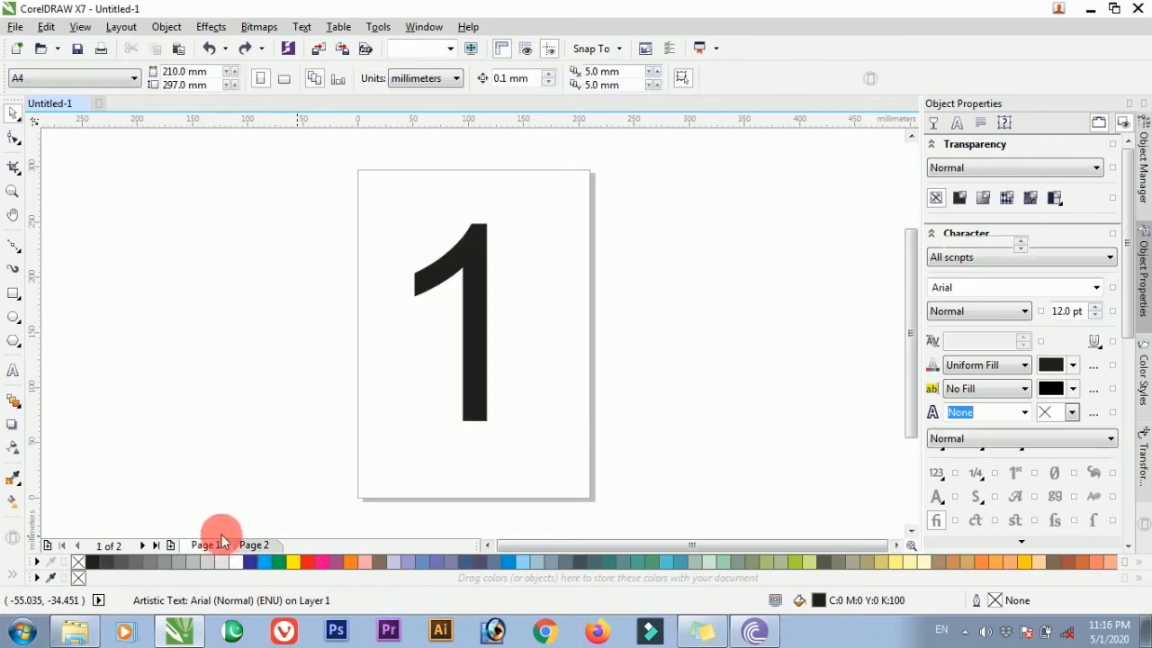
click(466, 374)
key(Page_Down)
key(ctrl+v)
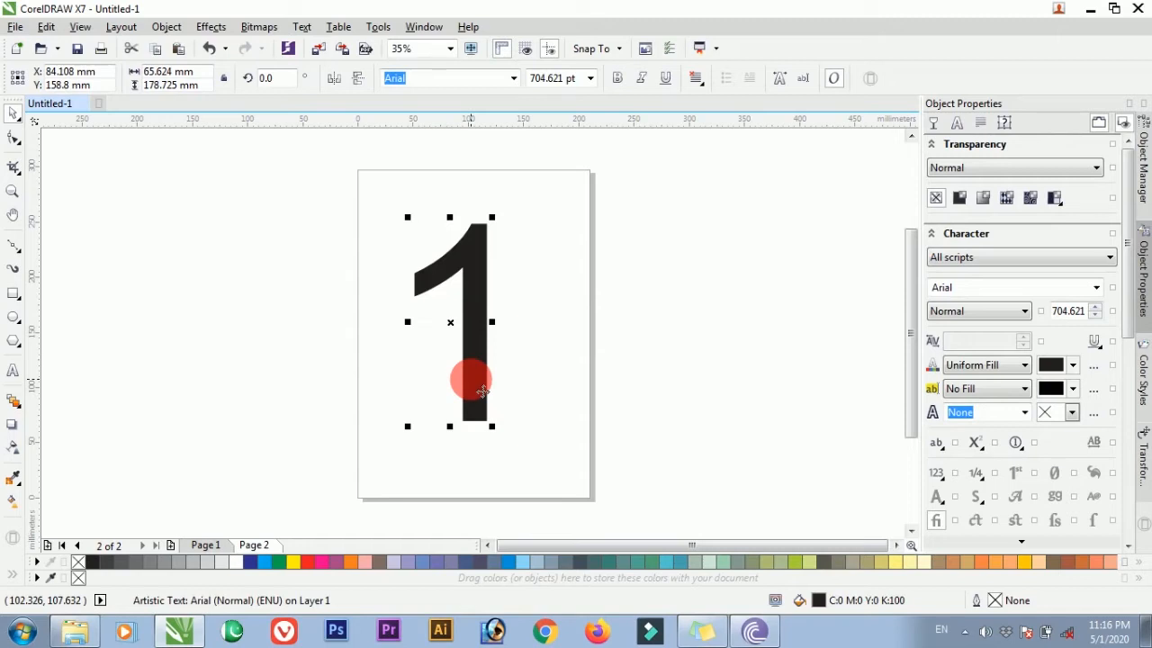
Replace the pasted text on page 2 with "2" in the Edit Text dialog
key(ctrl+shift+t)
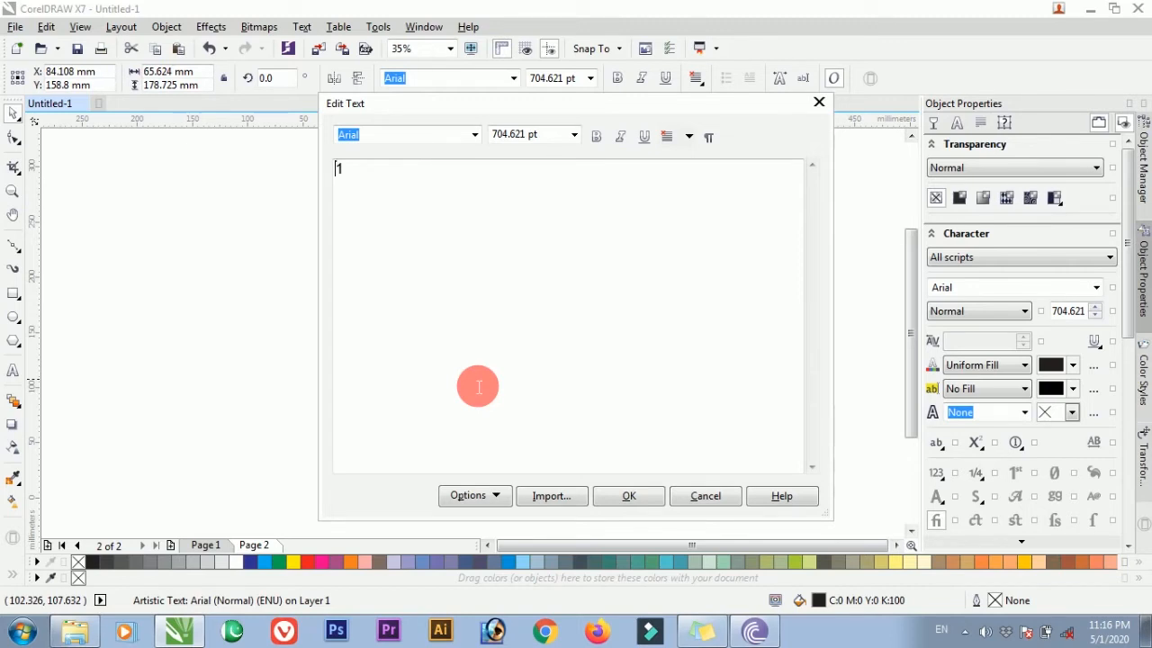
key(Delete)
text(2)
Look over the fonts and alignment choices offered in the Edit Text dialog
click(474, 135)
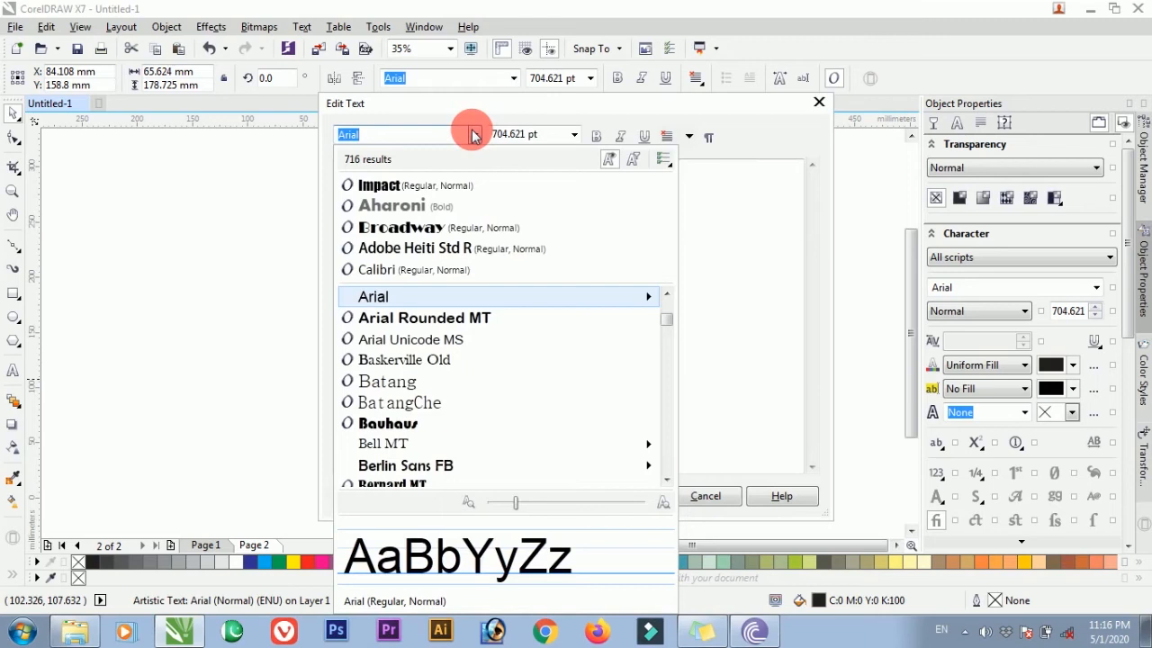
click(474, 135)
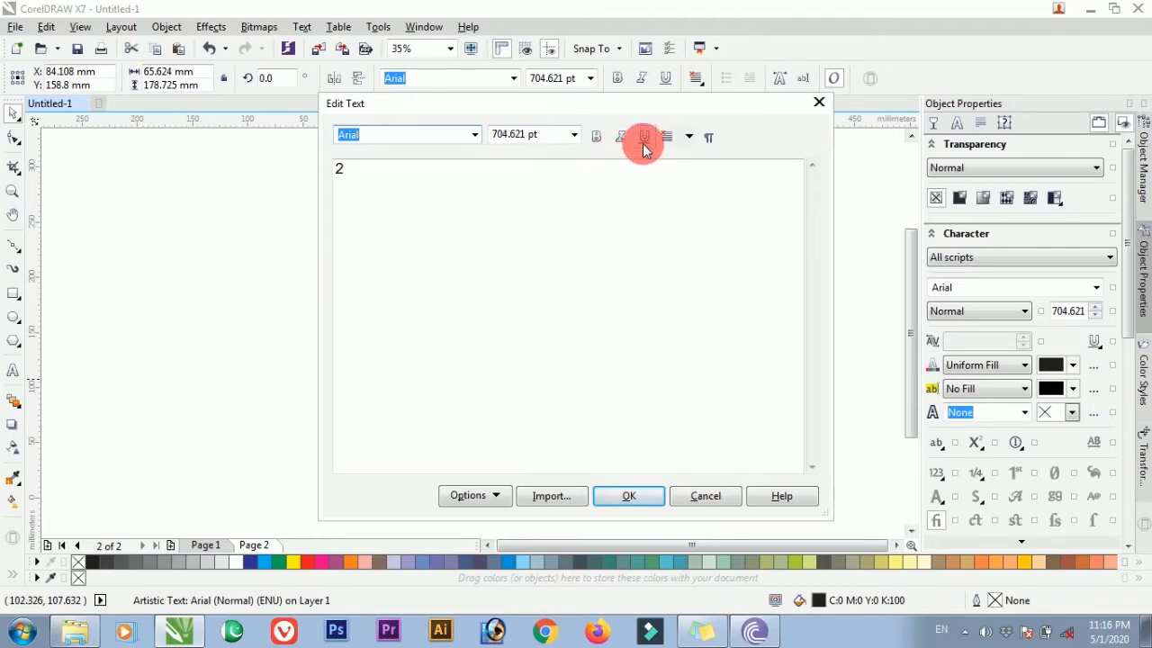
click(690, 138)
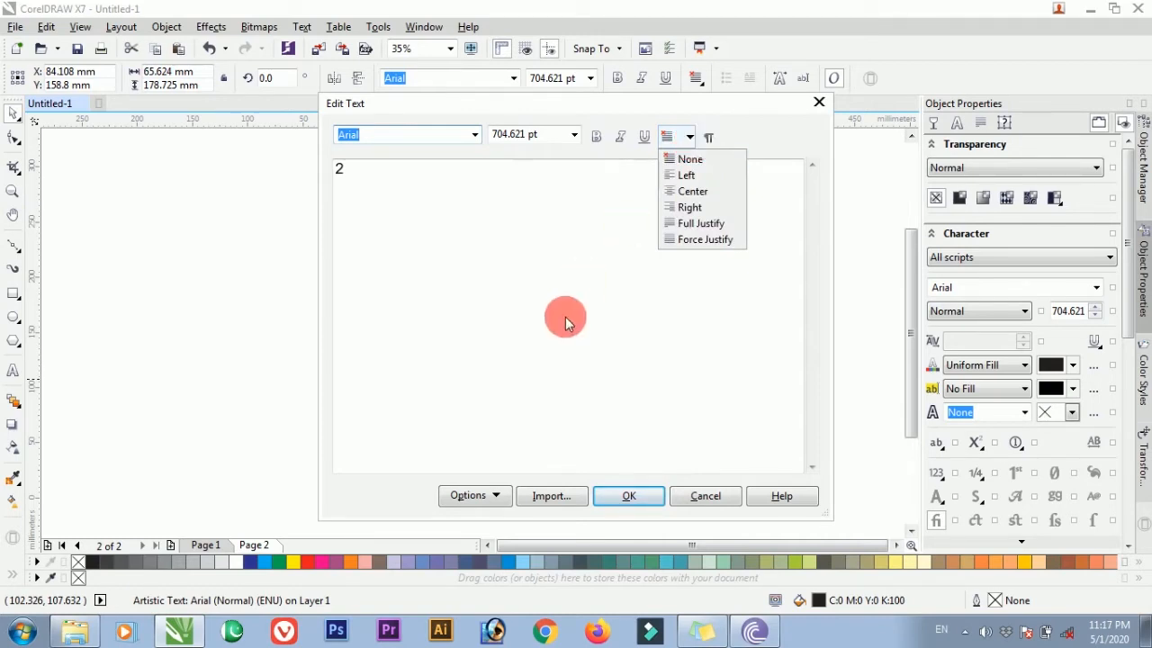
Search the text in the Edit Text dialog for "2", declining to continue from the beginning, and close the search
click(500, 495)
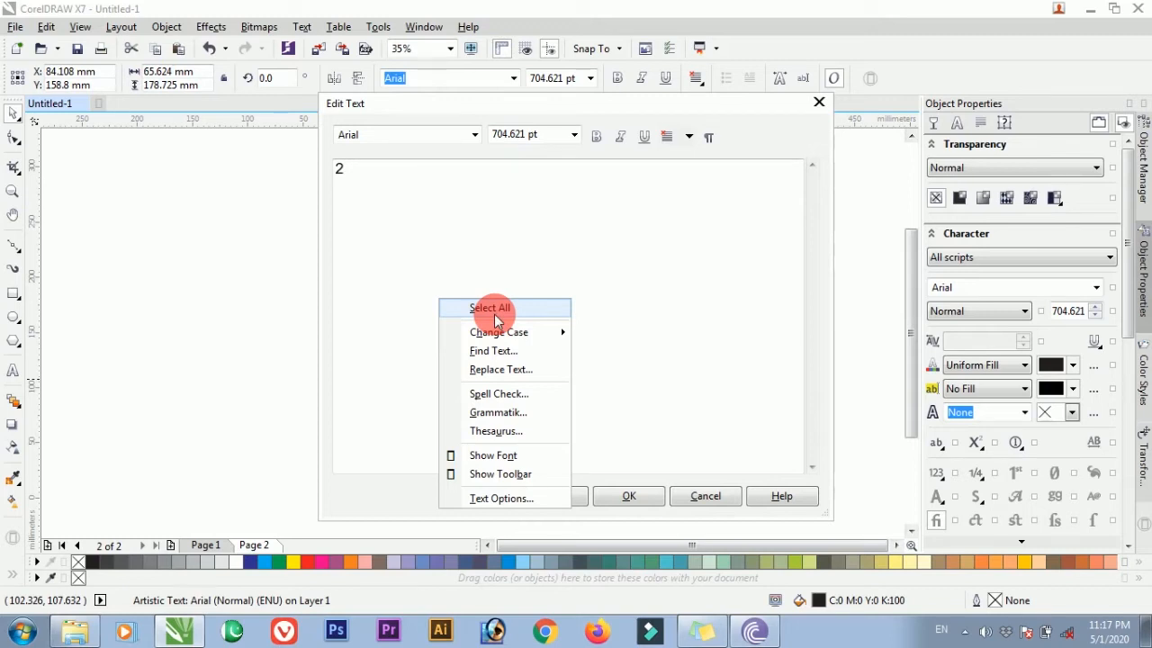
mouse_move(510, 334)
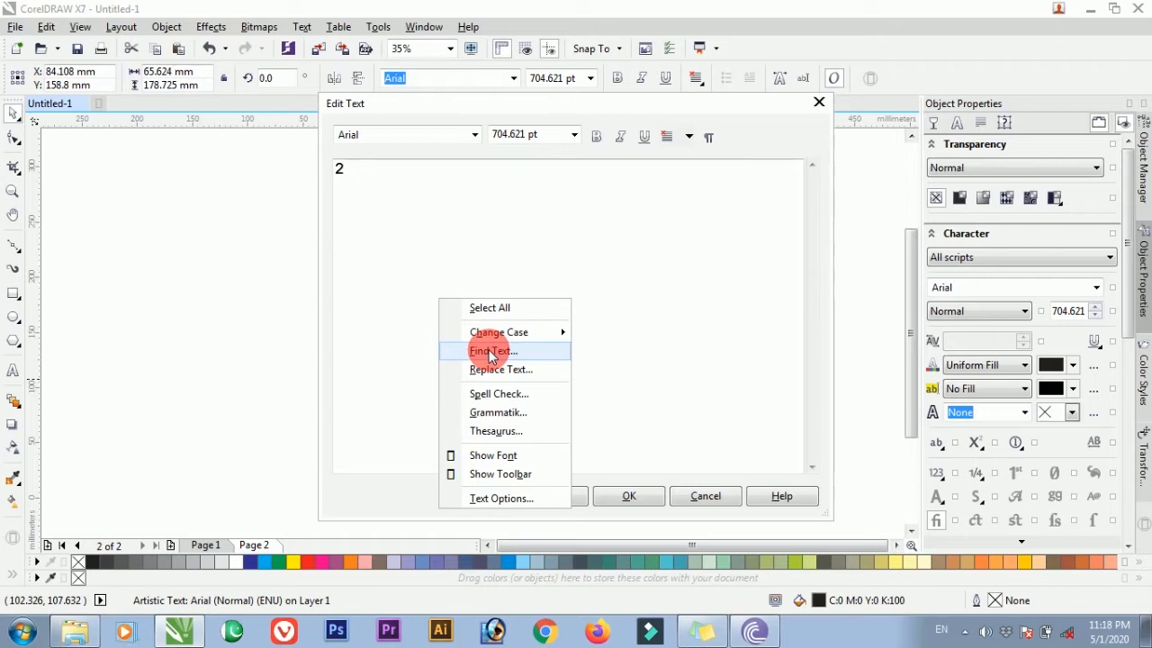
click(491, 354)
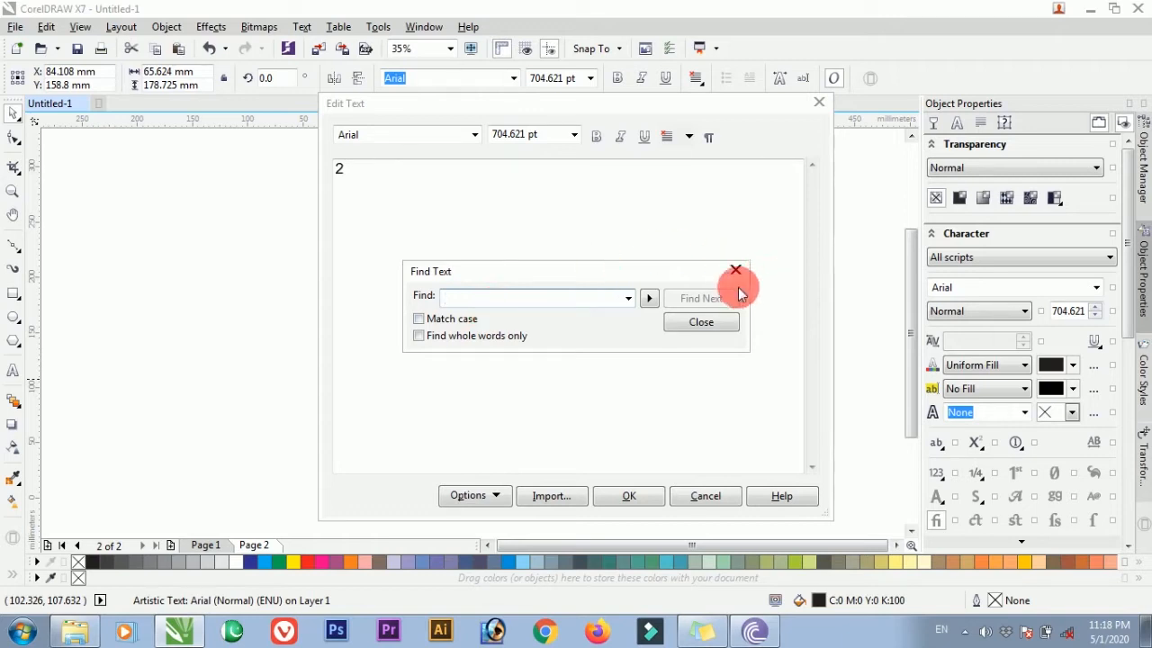
text(1)
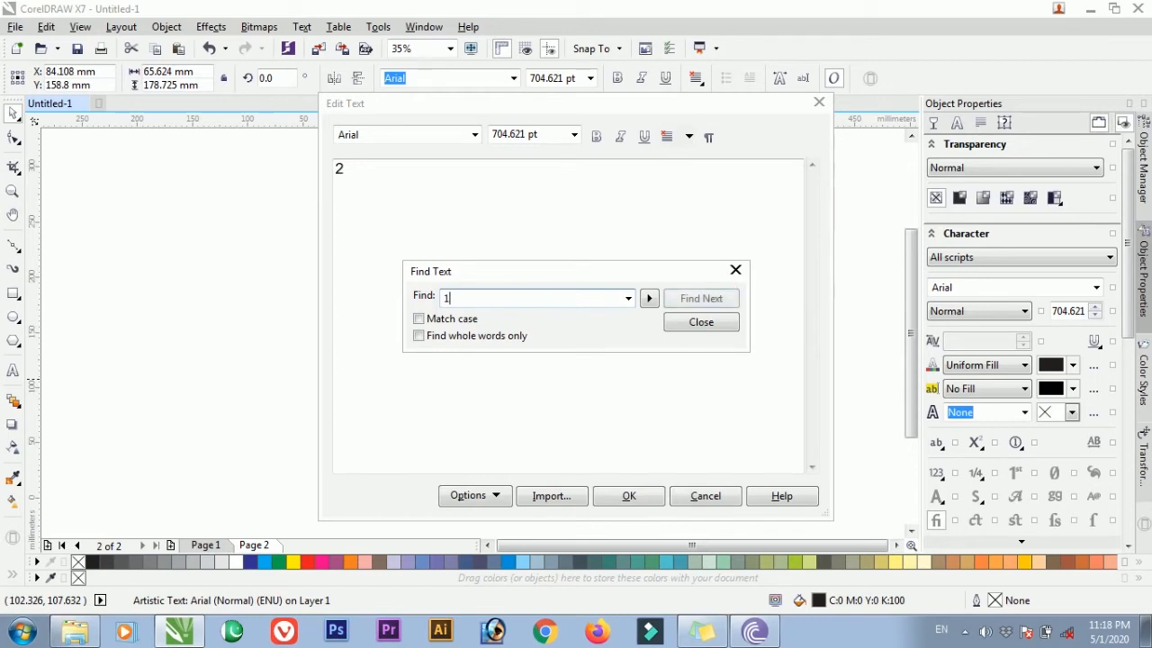
key(BackSpace)
text(2)
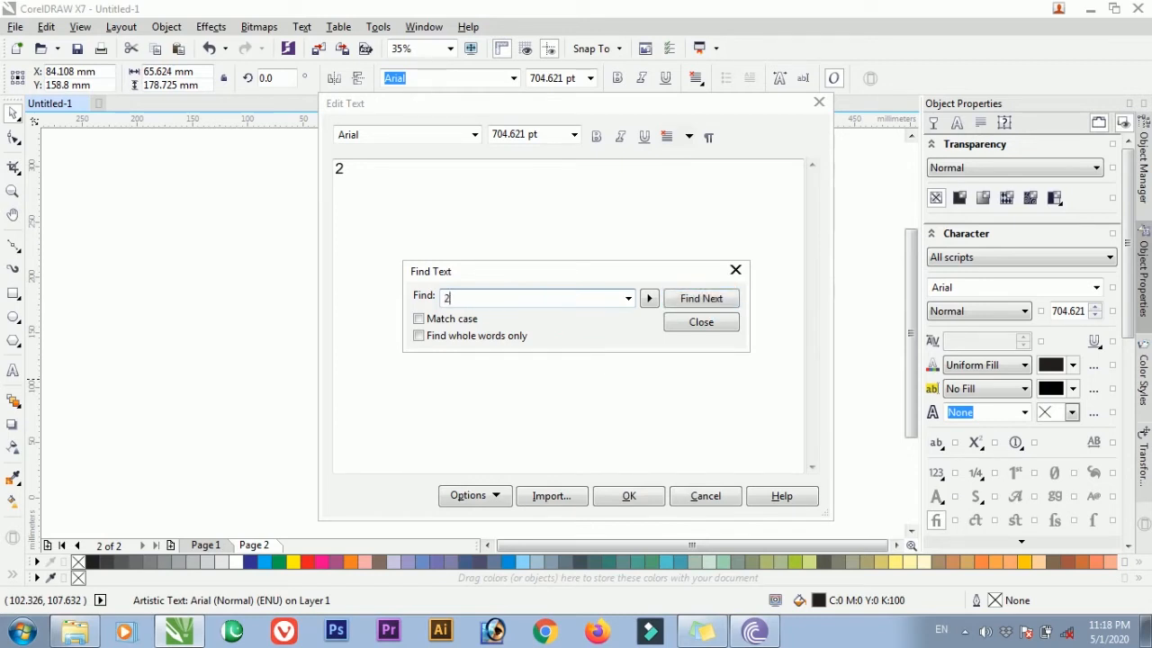
click(709, 302)
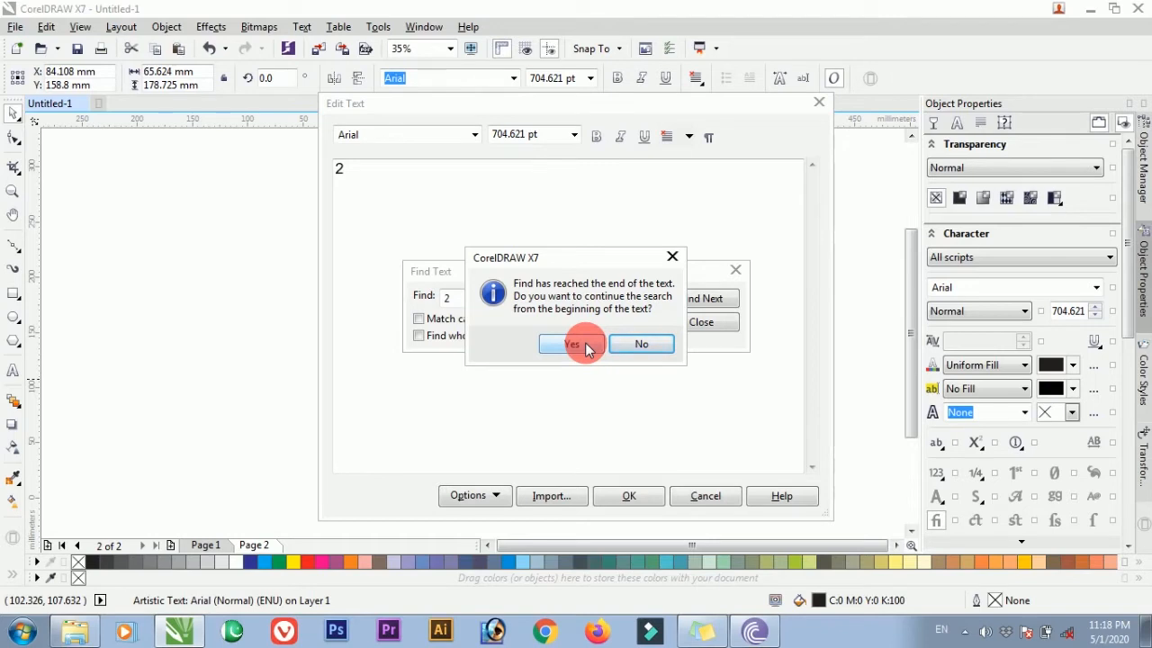
click(630, 345)
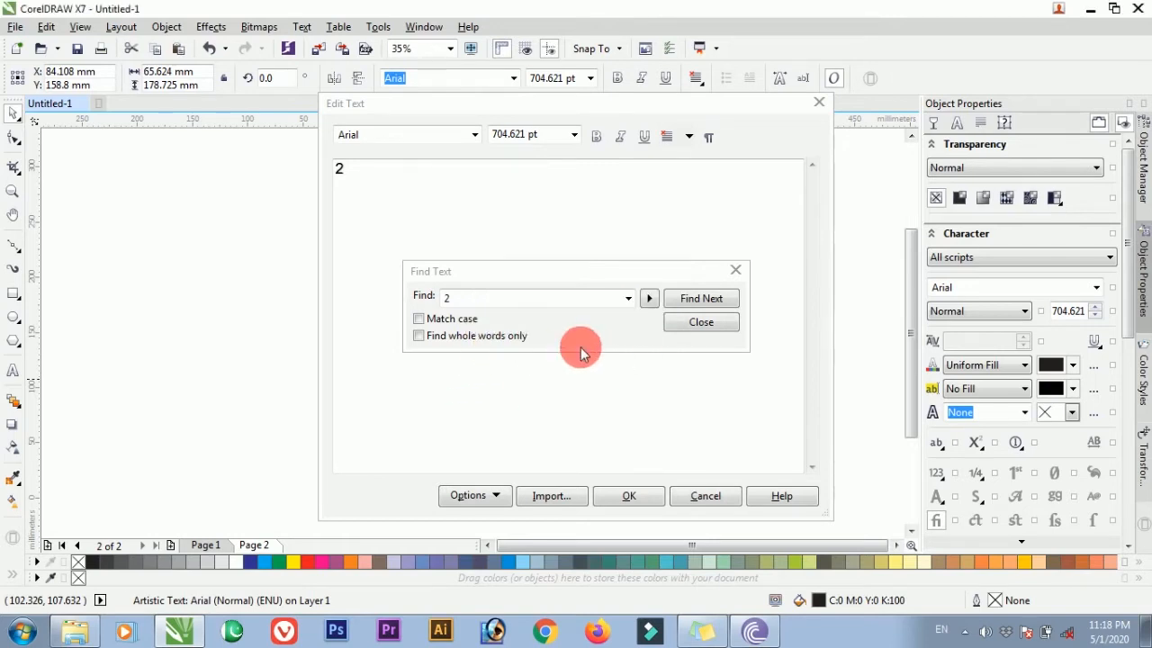
click(720, 322)
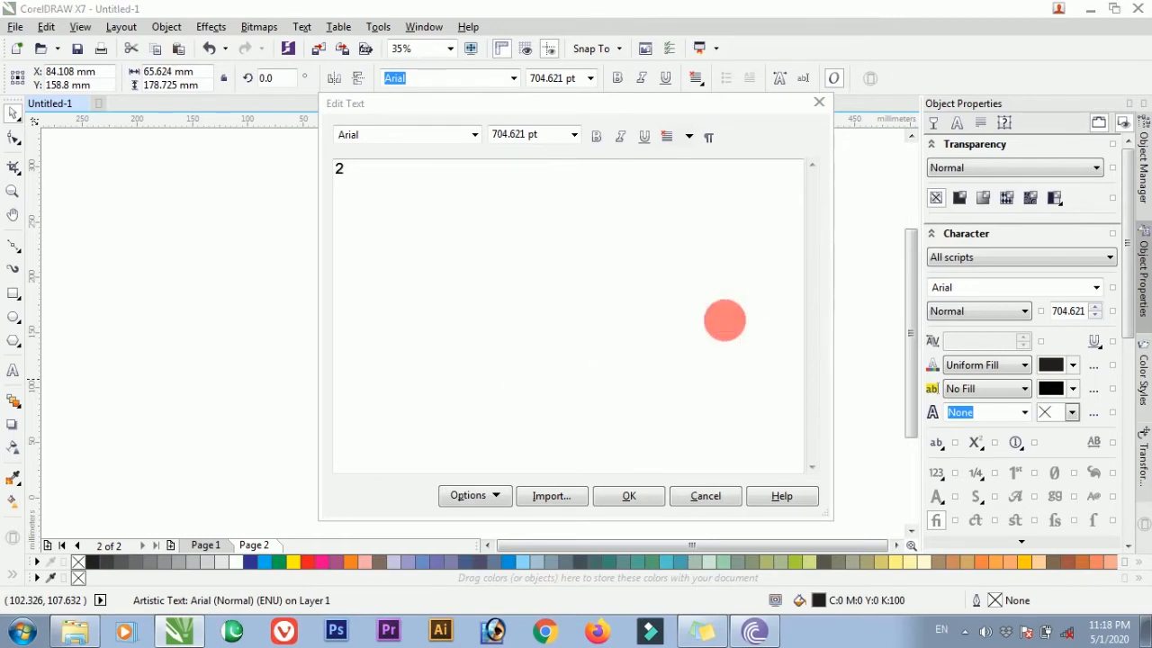
Run a spell check on the text from the Edit Text dialog and close the writing tools
click(498, 503)
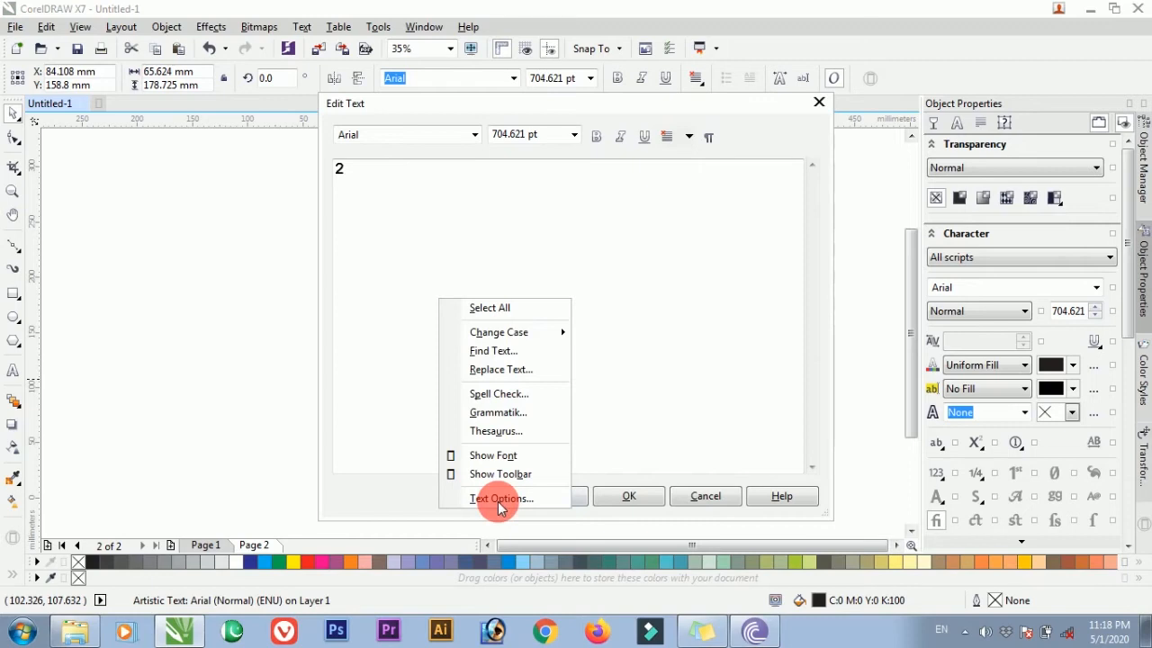
click(525, 396)
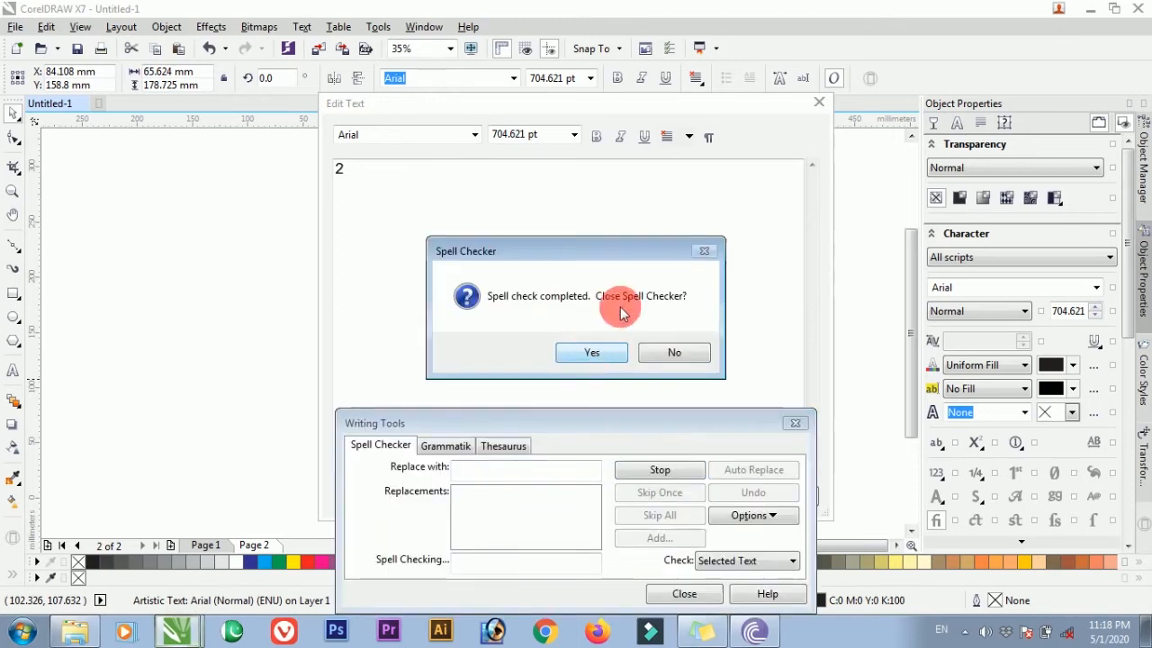
click(671, 351)
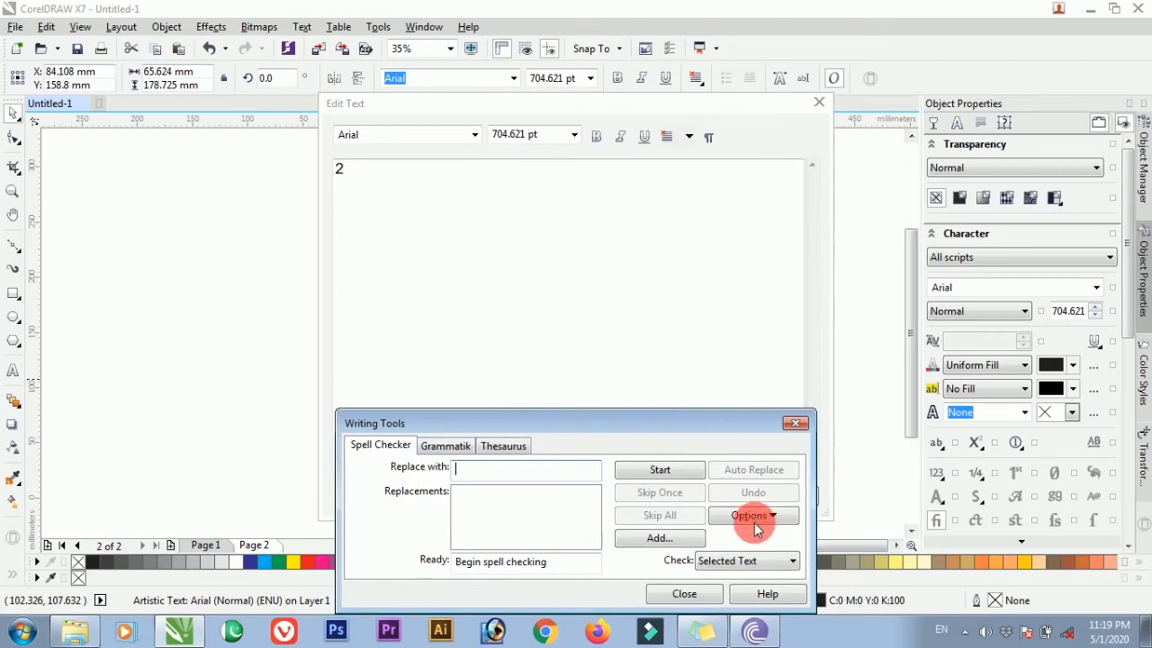
click(706, 588)
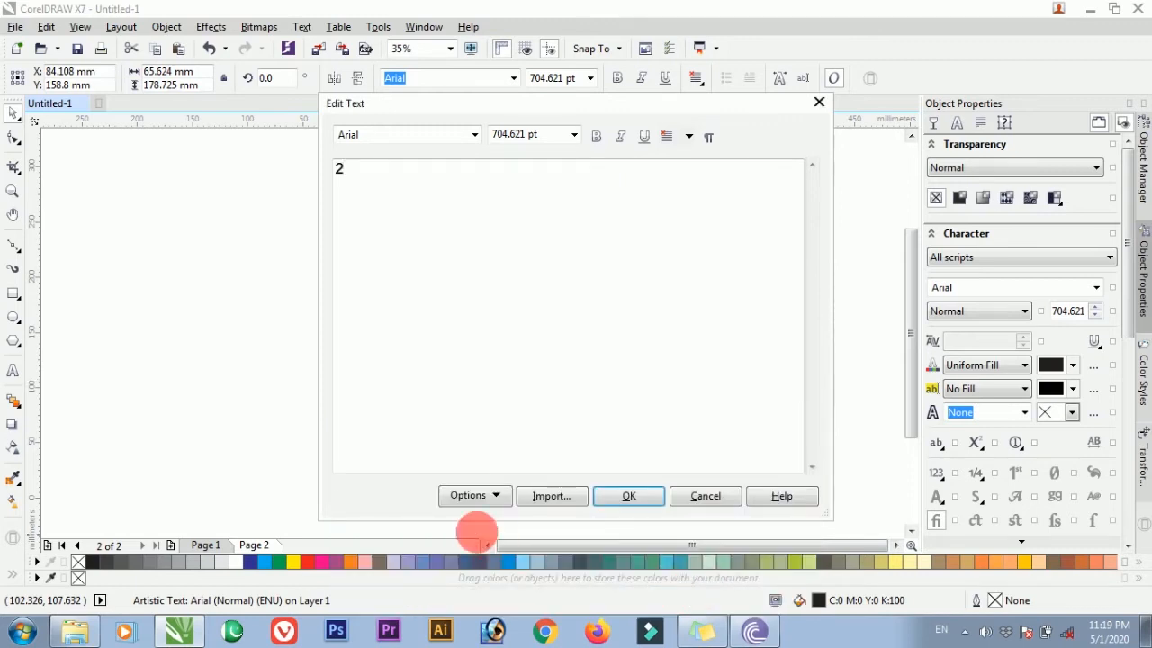
View the program's text options and the text import file browser from the Edit Text dialog, leaving both without changes
click(495, 496)
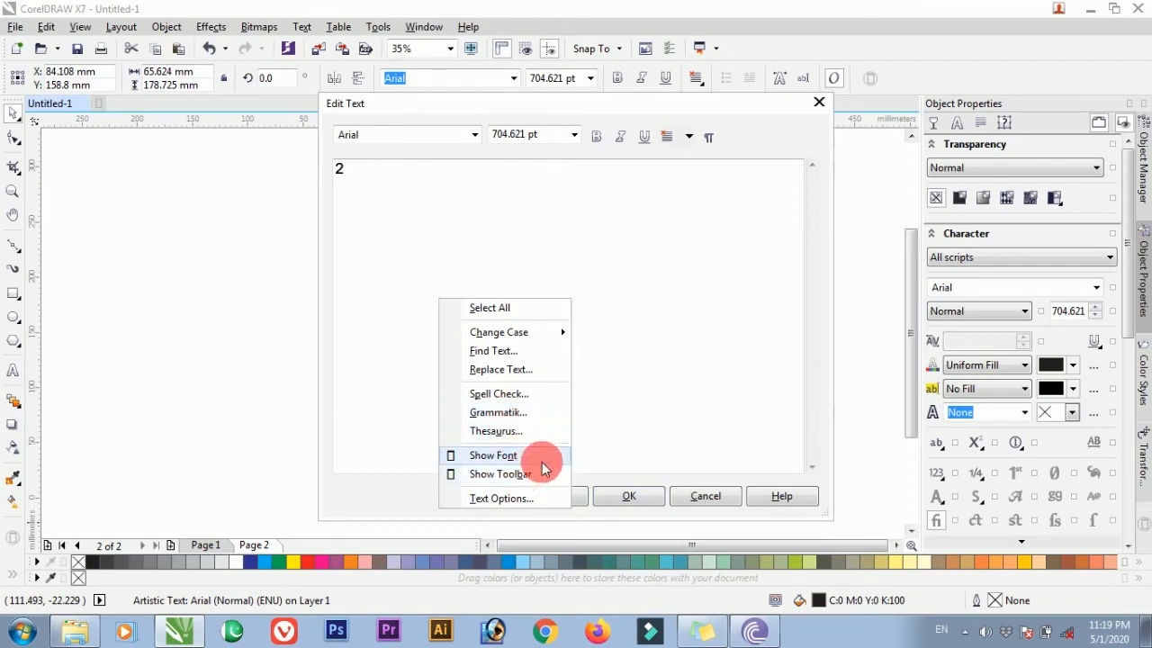
click(518, 498)
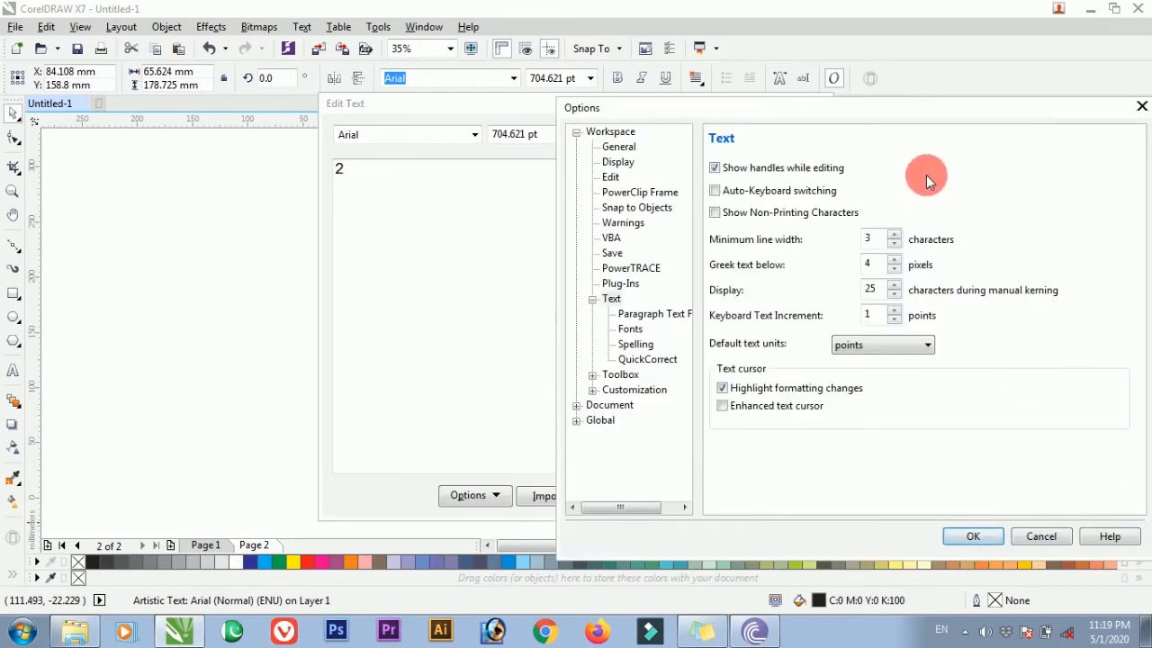
click(1141, 106)
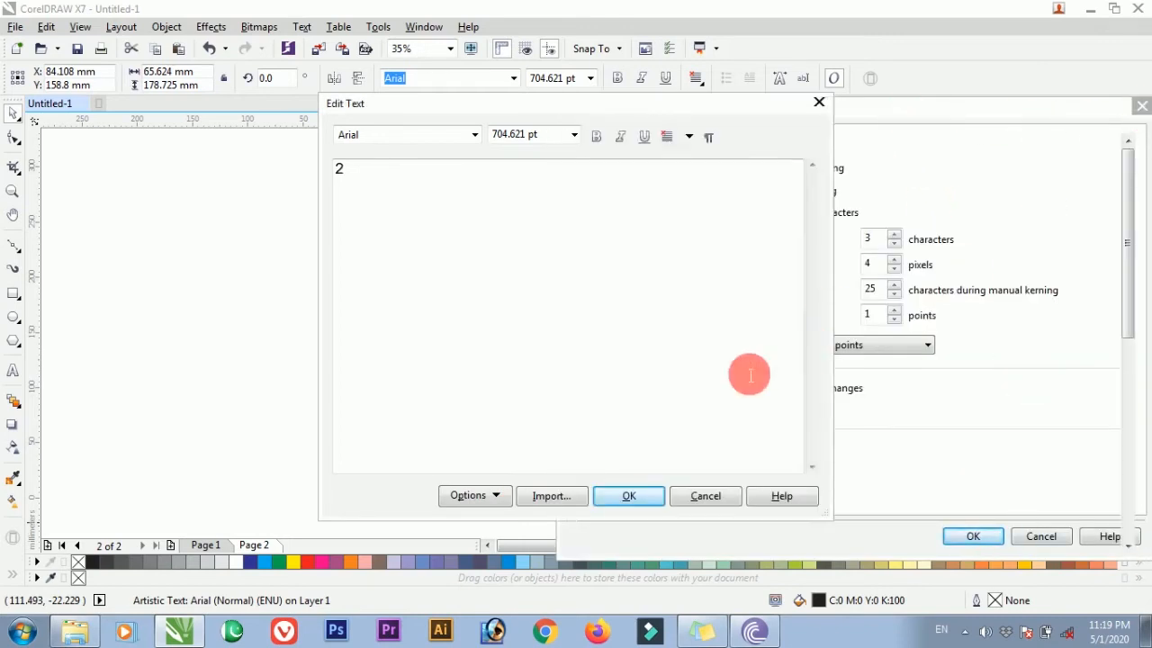
click(580, 500)
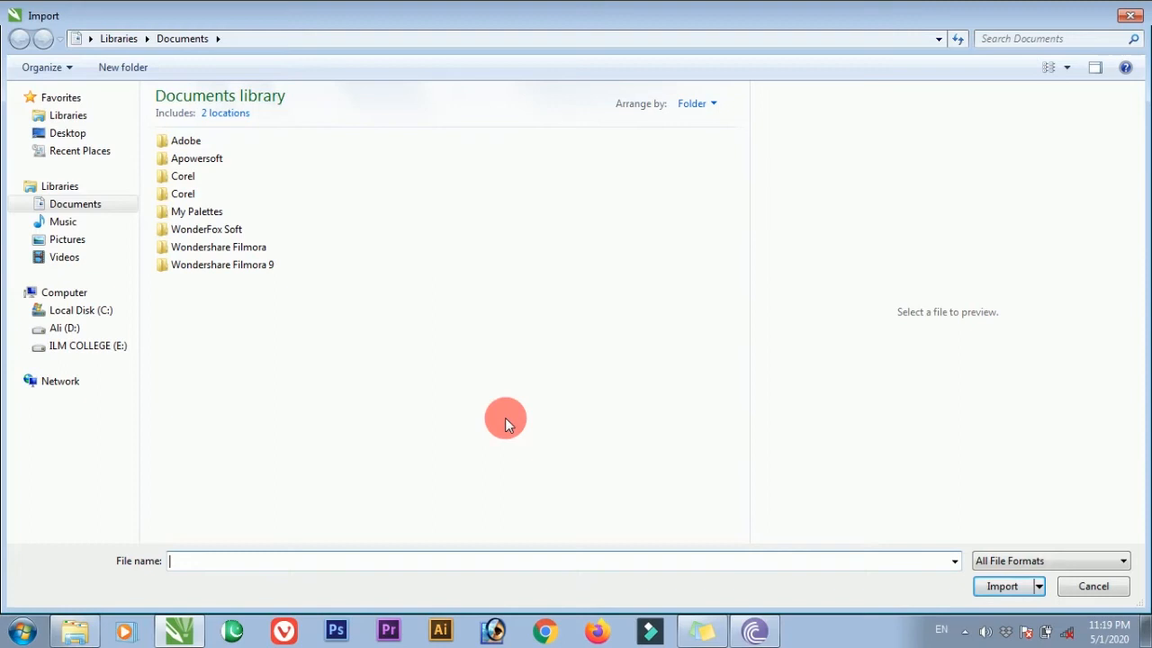
click(1084, 580)
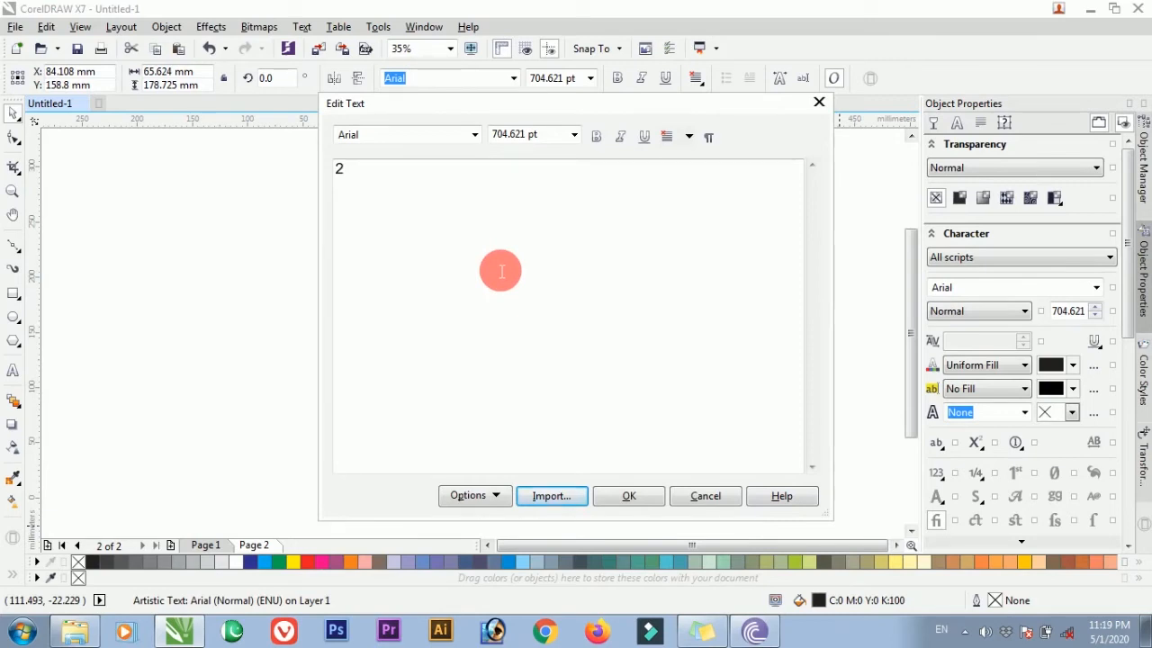
Accept the edited text and move the "2" slightly up and to the right, to about X 96.6, Y 161.9 mm
click(629, 496)
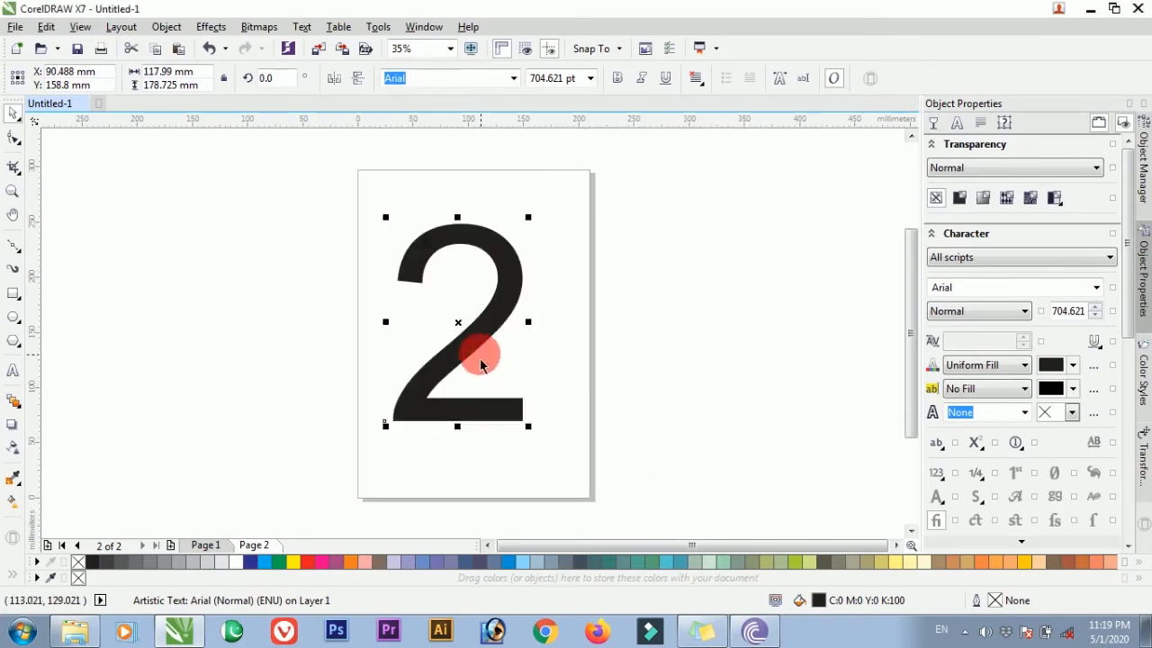
drag(468, 342, 473, 338)
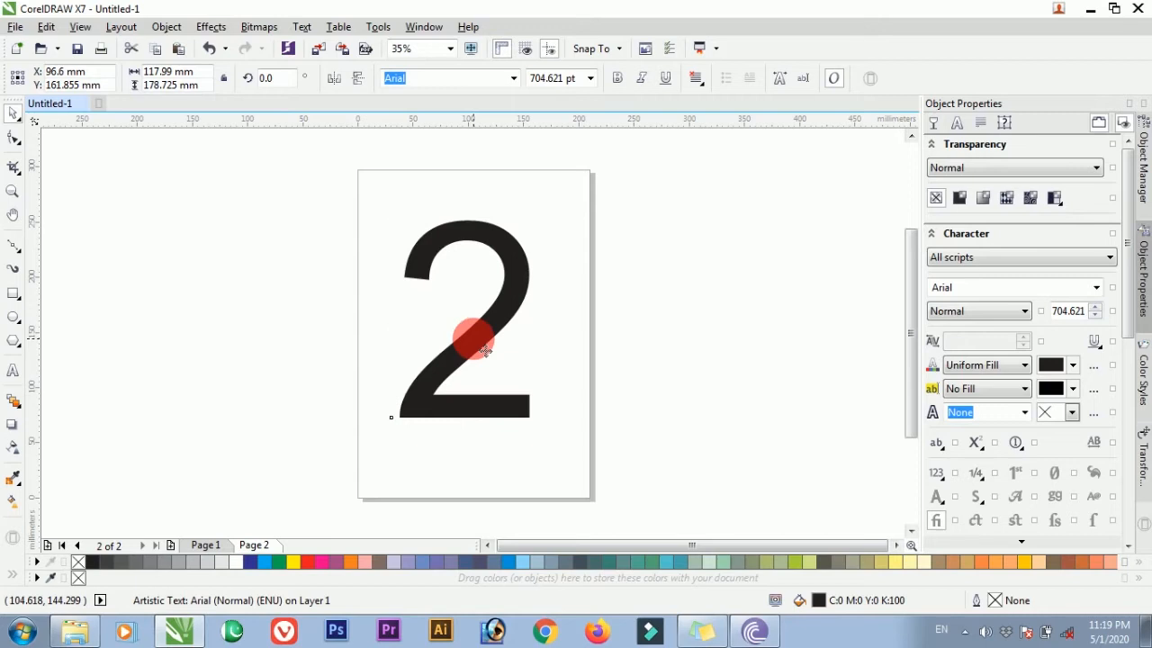
Return to page 1 and use the Go To Page command to go to page 2
key(Page_Up)
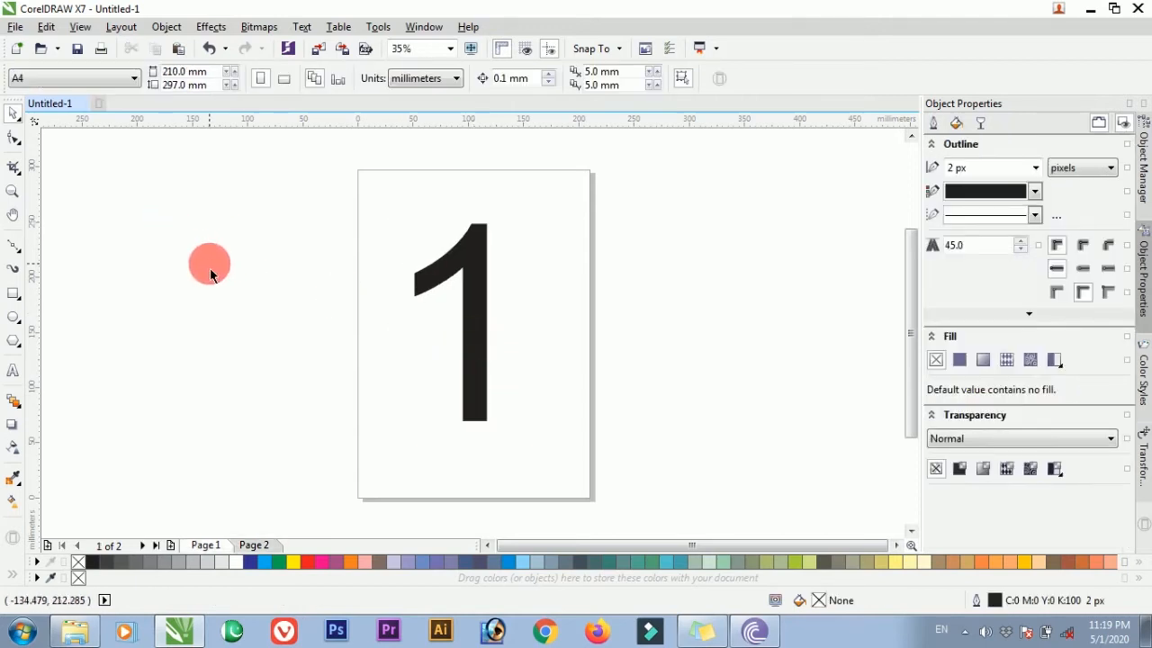
click(121, 26)
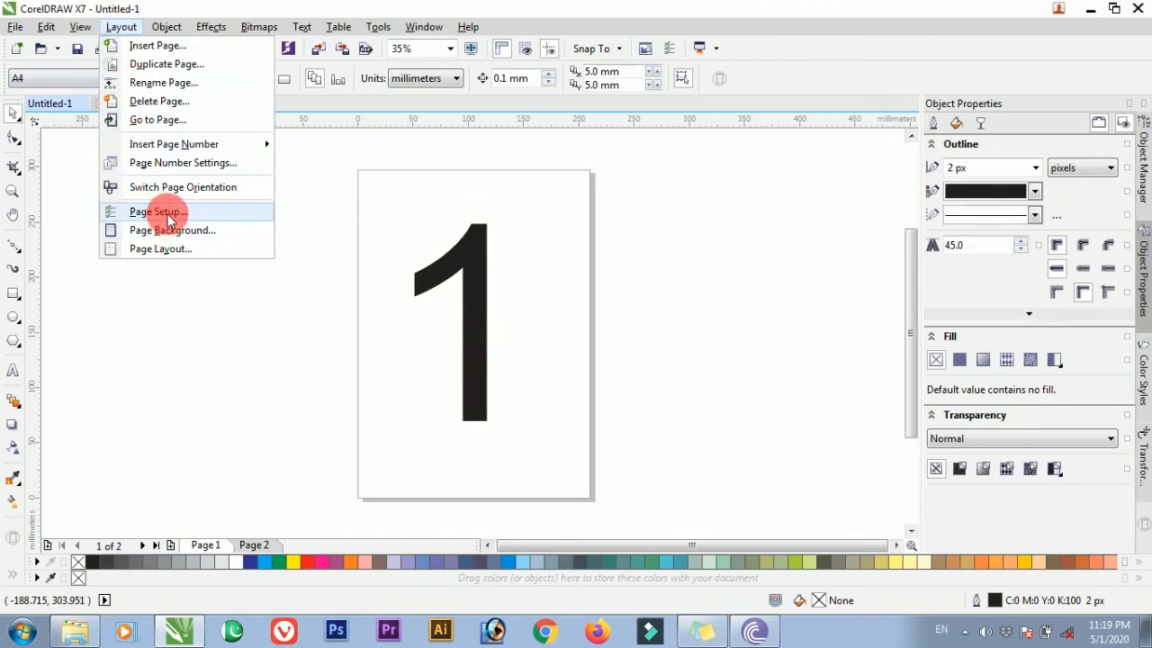
click(155, 120)
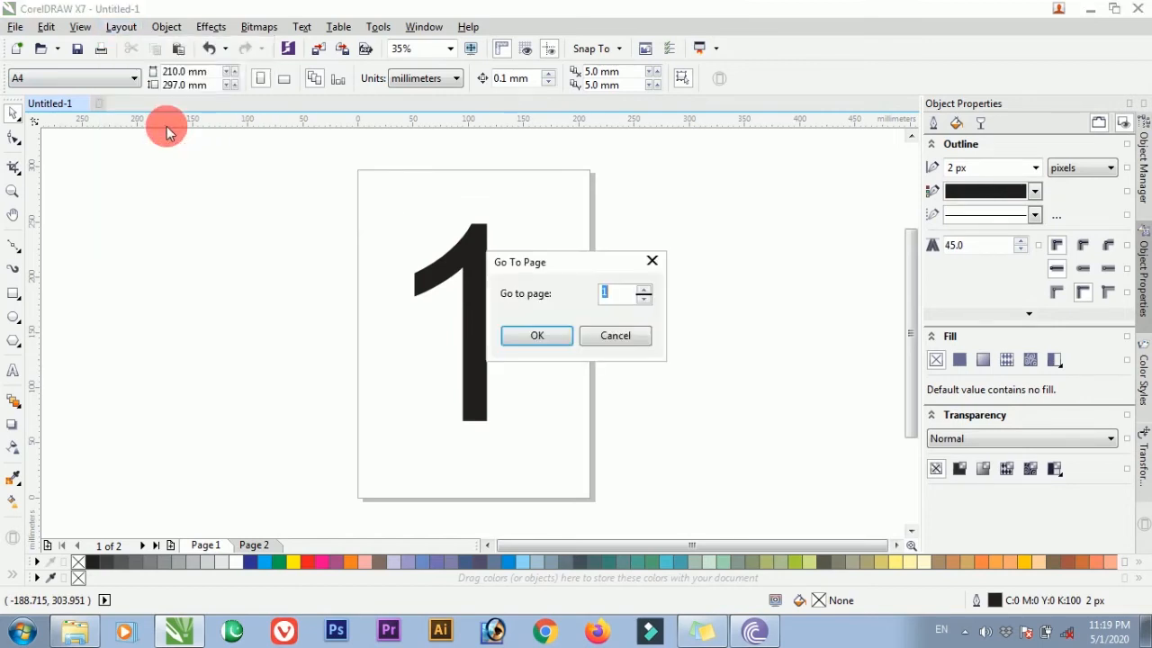
drag(583, 255, 738, 207)
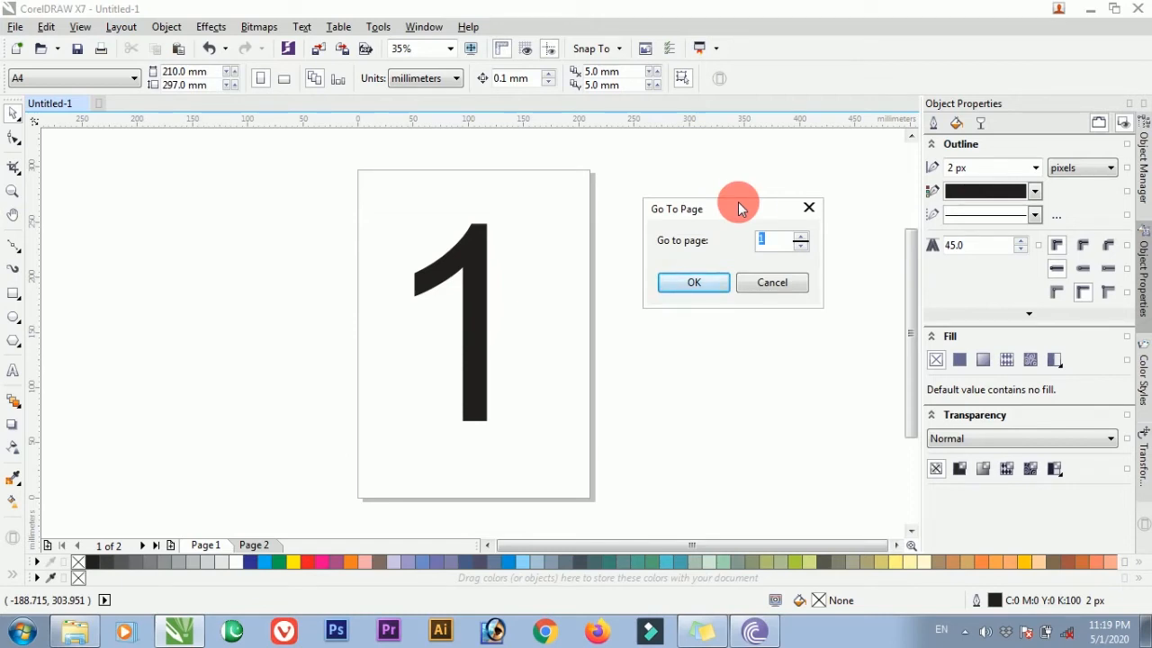
text(2)
click(700, 282)
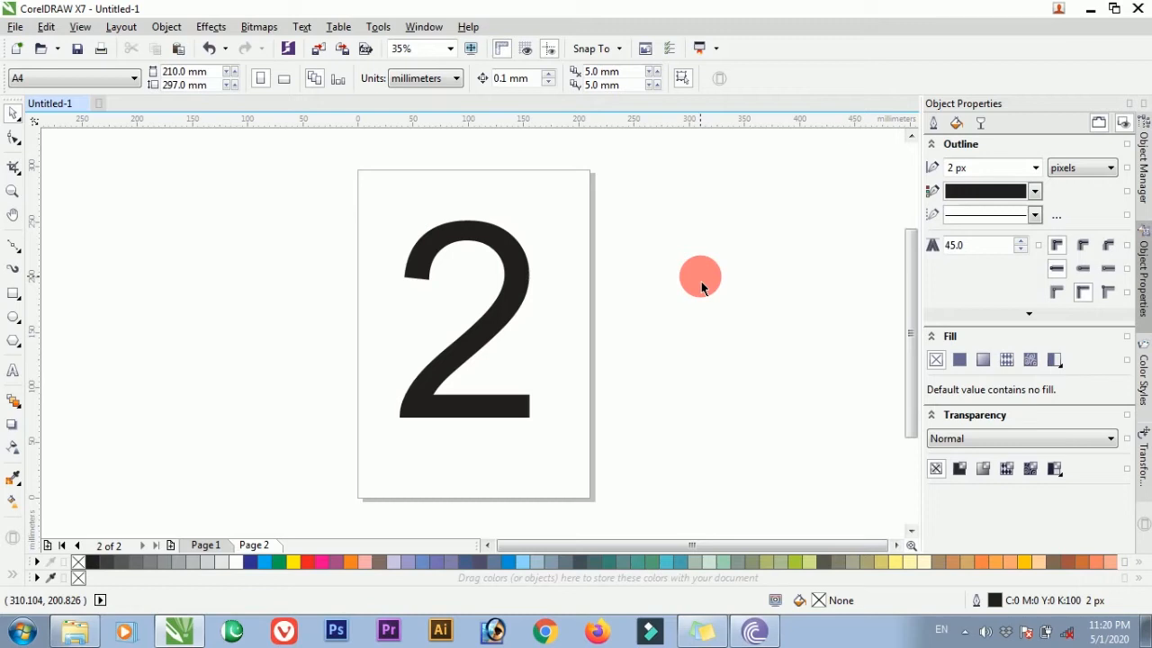
Flip back to page 1 and forward to page 2, then advance past the last page and cancel inserting a page
key(Page_Up)
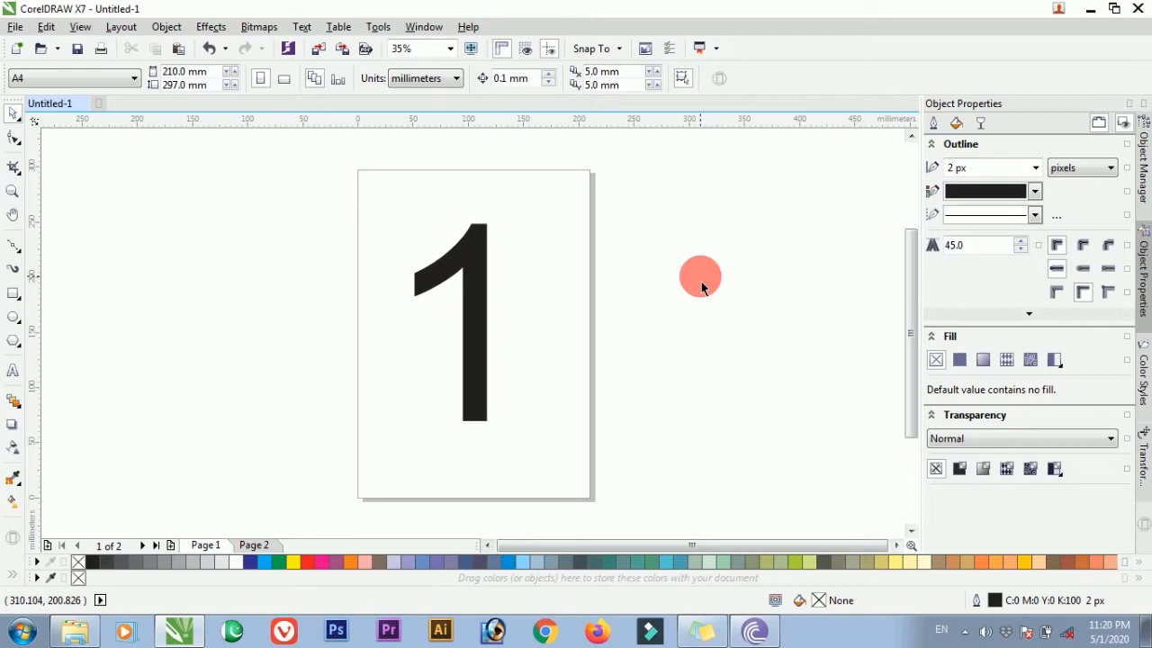
key(Page_Down)
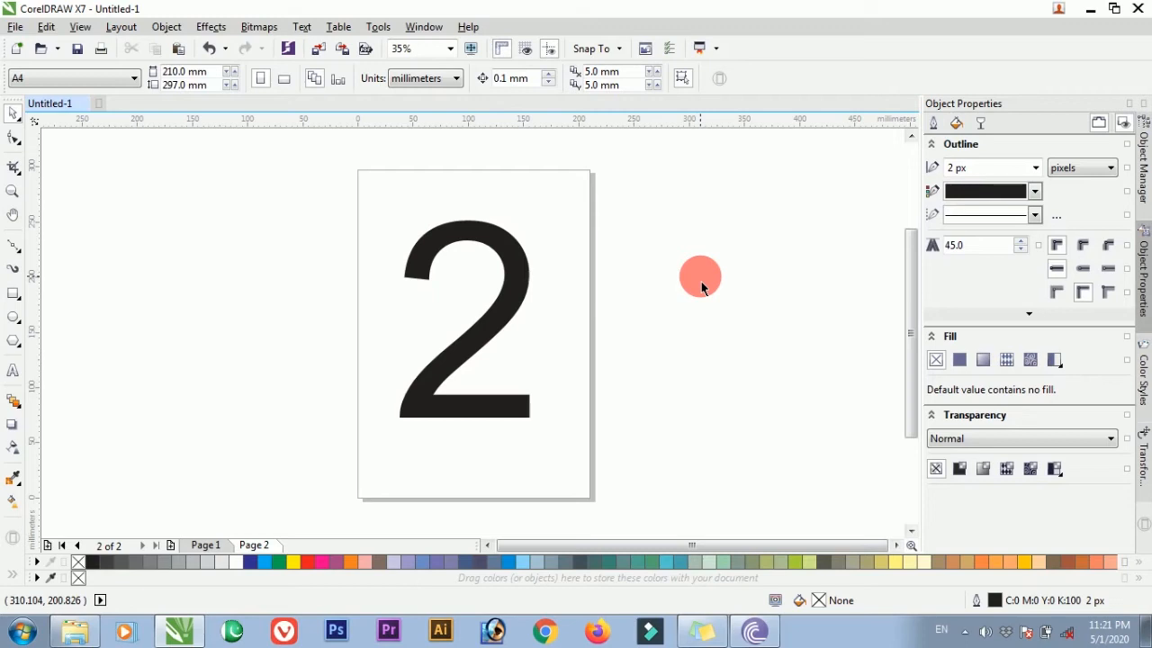
key(Page_Down)
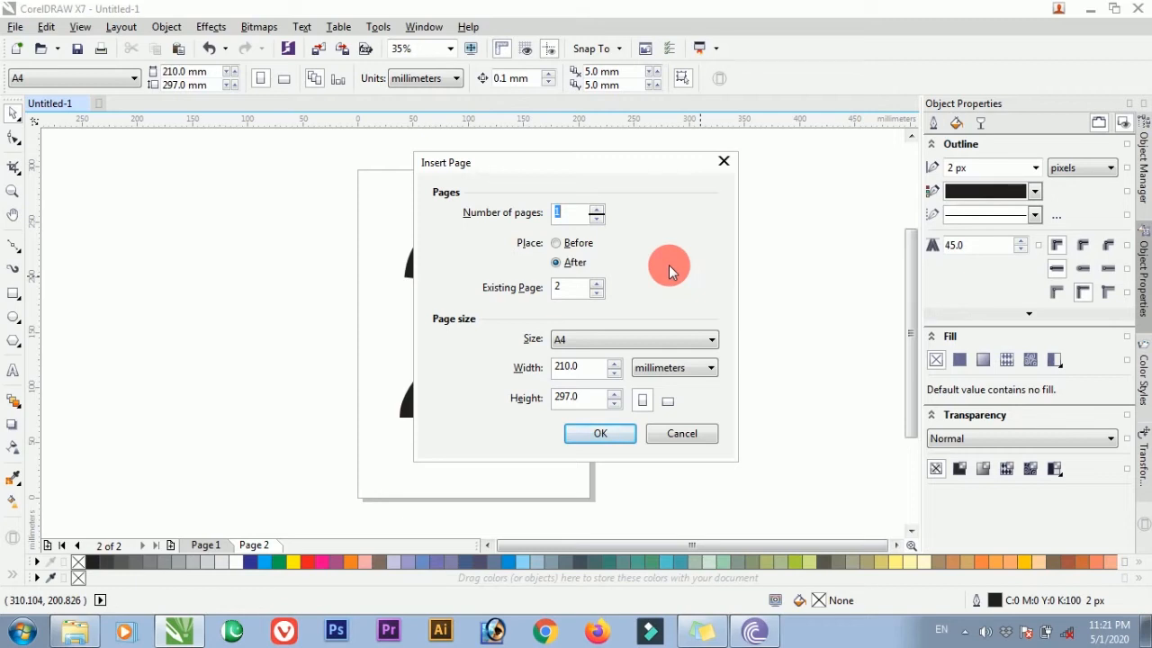
click(681, 436)
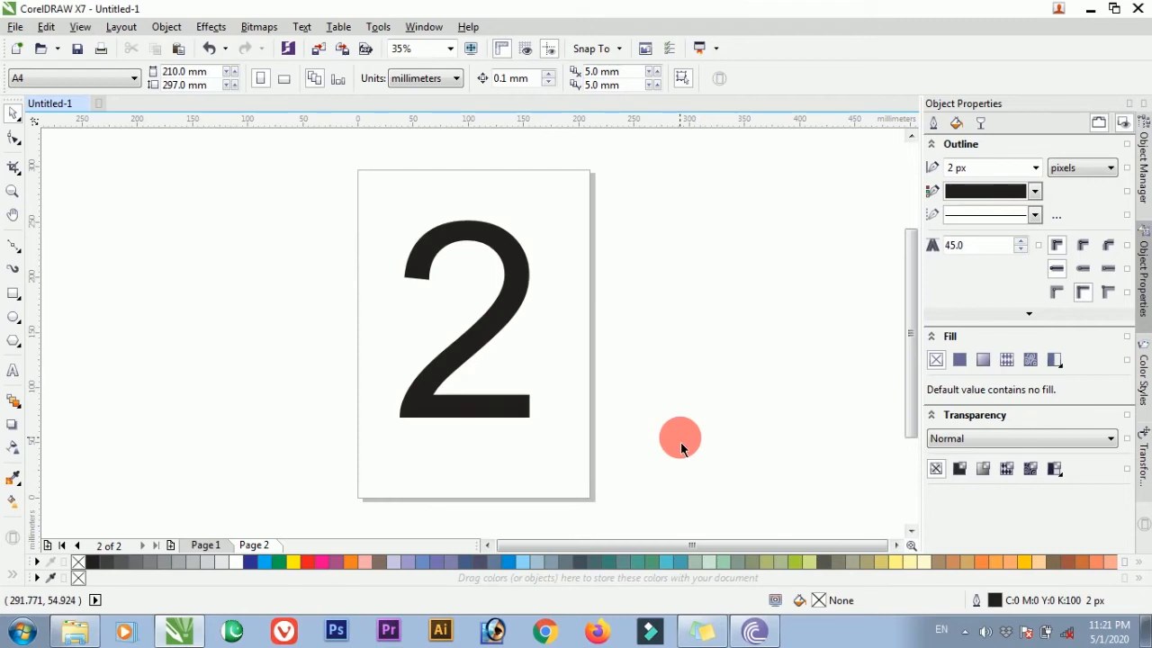
Insert a page number on the active layer of page 2, and repeat the same insertion
click(122, 27)
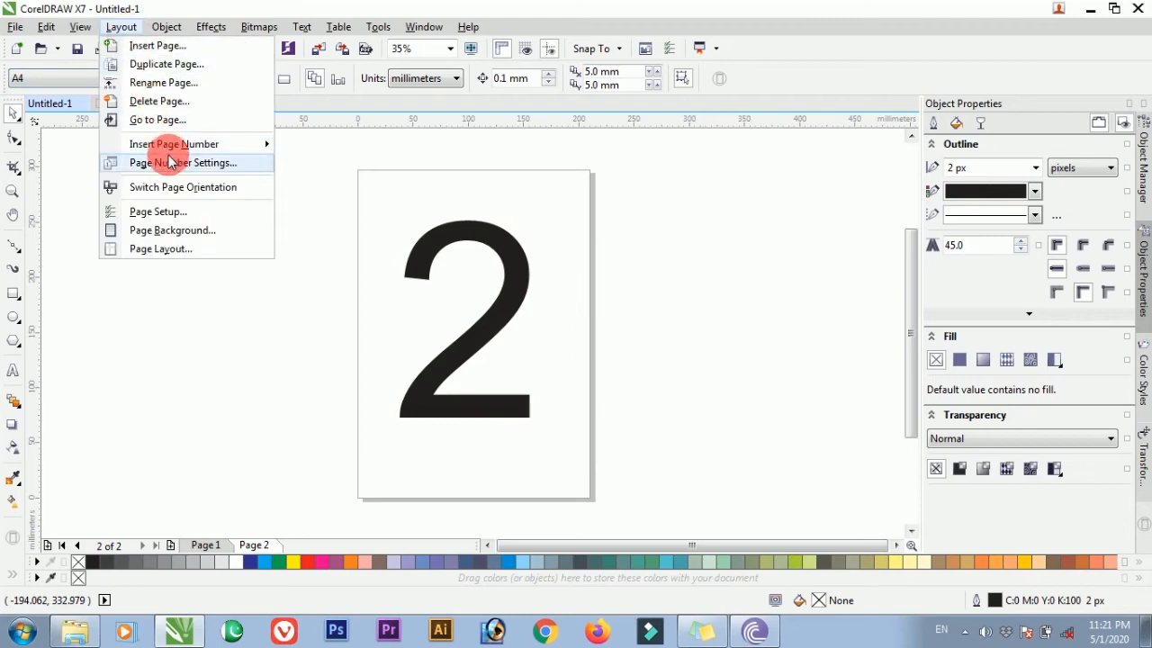
mouse_move(174, 148)
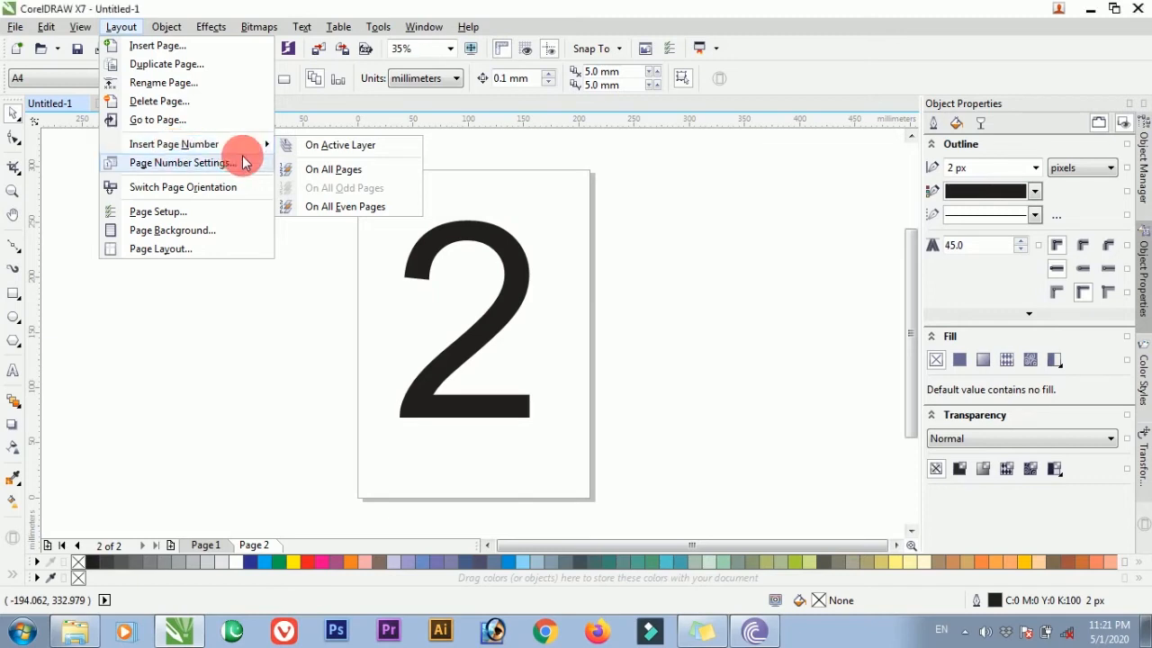
click(340, 145)
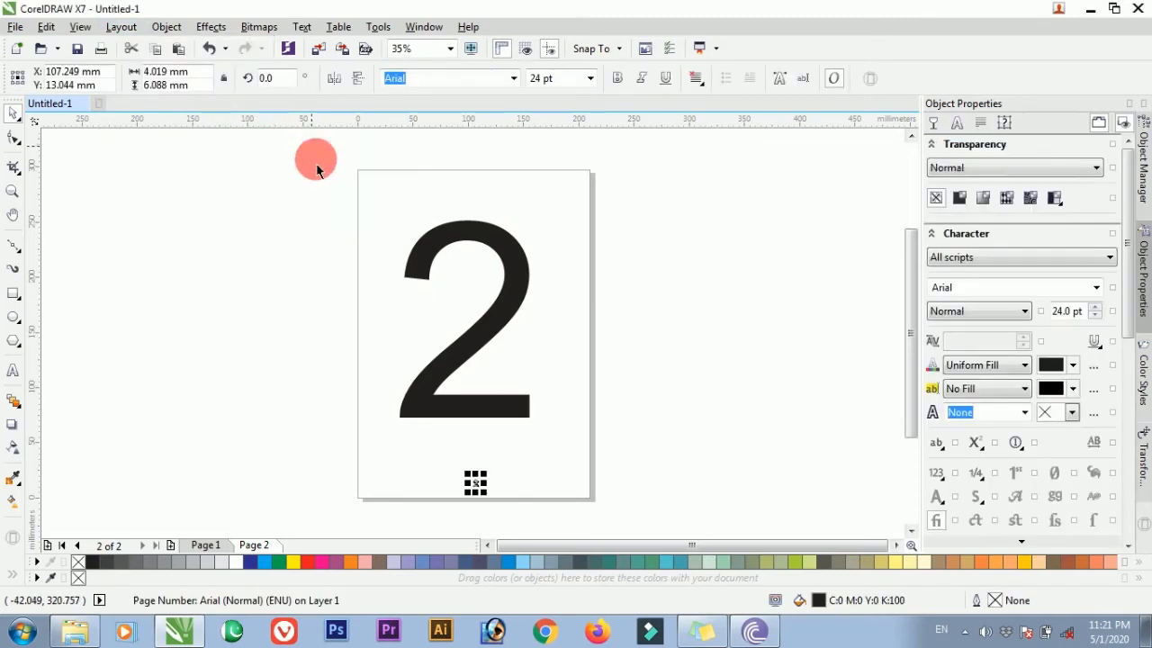
click(124, 25)
mouse_move(160, 146)
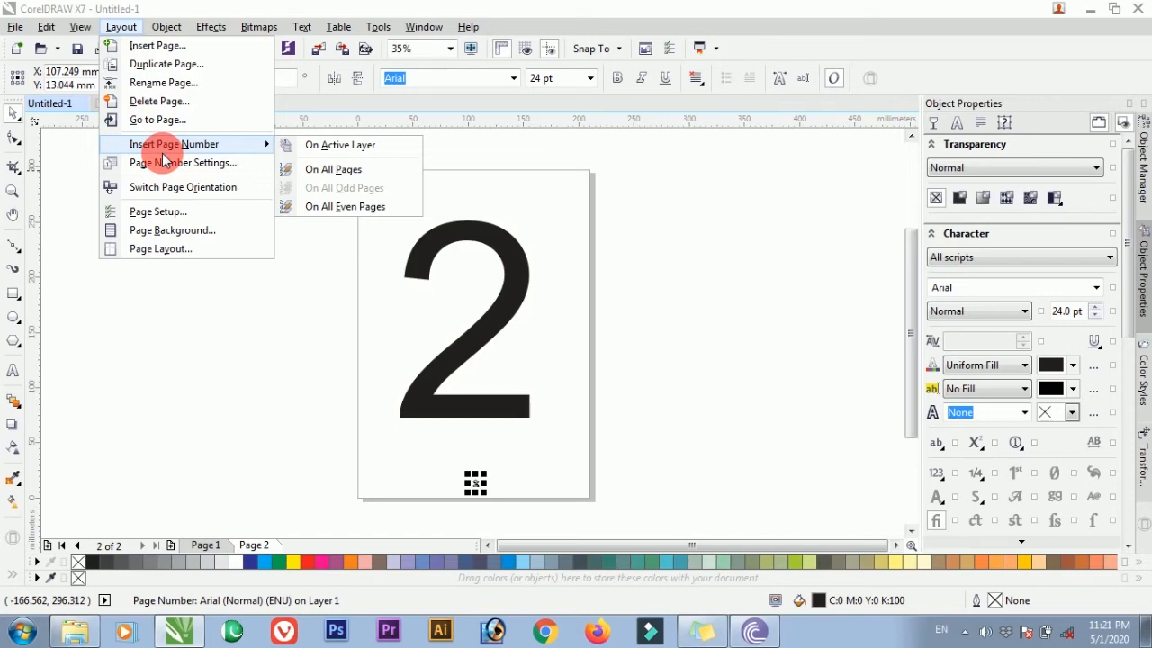
click(345, 148)
Try enlarging the page number to about 108 by 164 mm, and undo the resize
drag(483, 473, 635, 307)
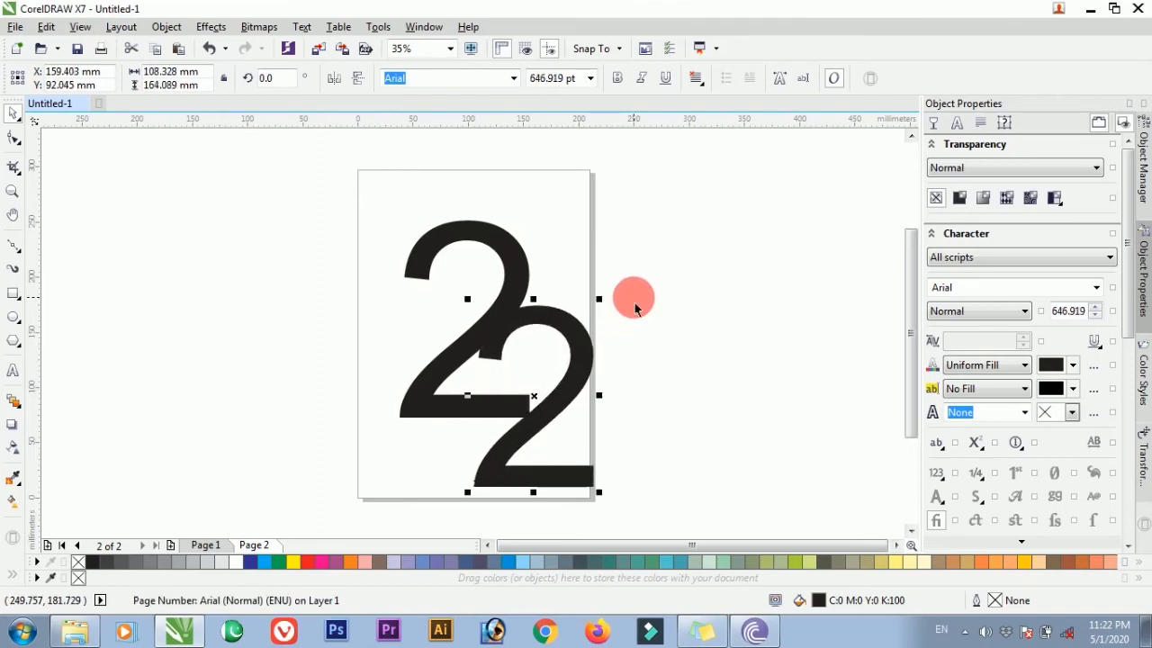
key(ctrl+z)
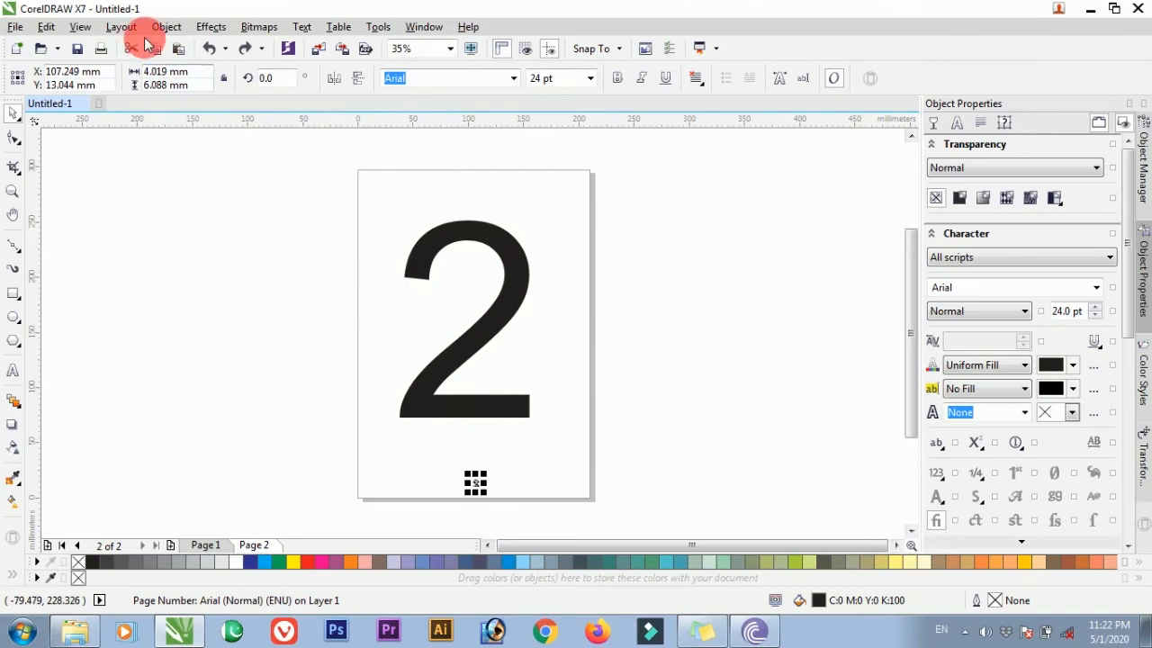
Insert page numbers on all pages and confirm the page number settings with number 1 on page 1, style 1, 2, 3, 4, 5...
click(121, 26)
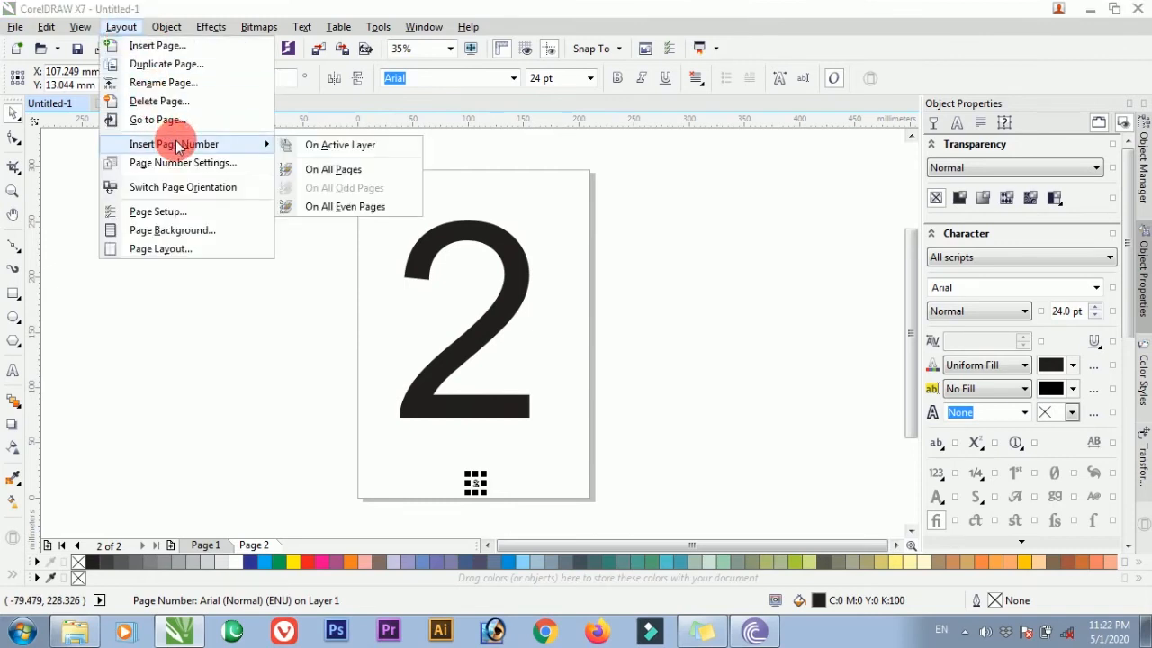
click(308, 171)
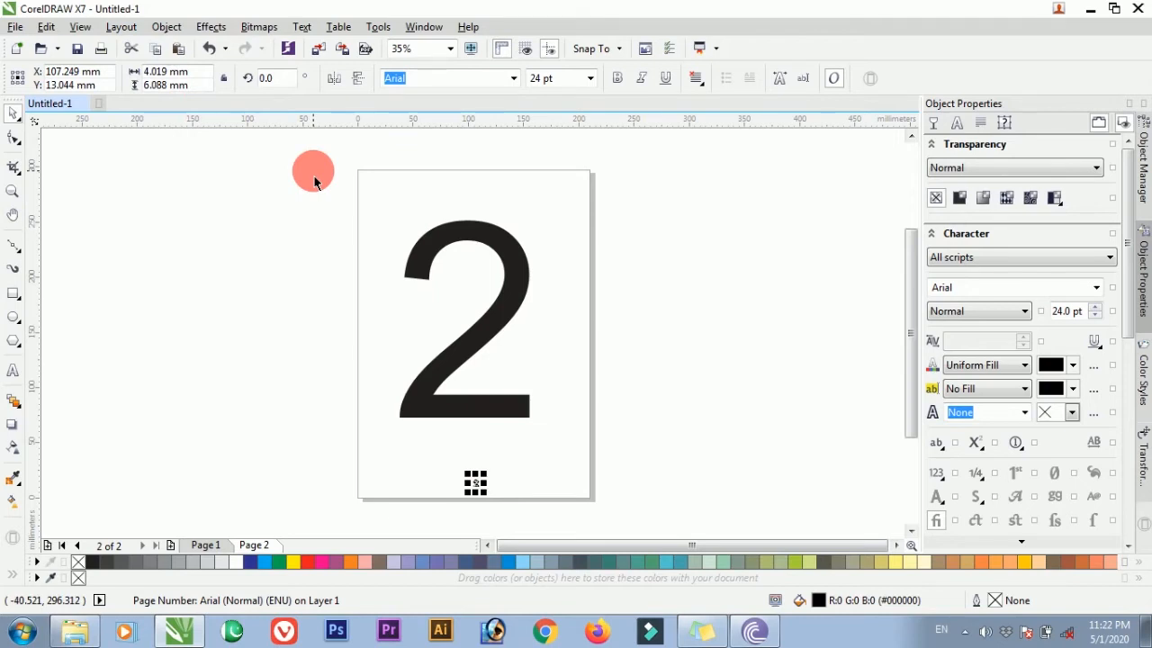
click(124, 28)
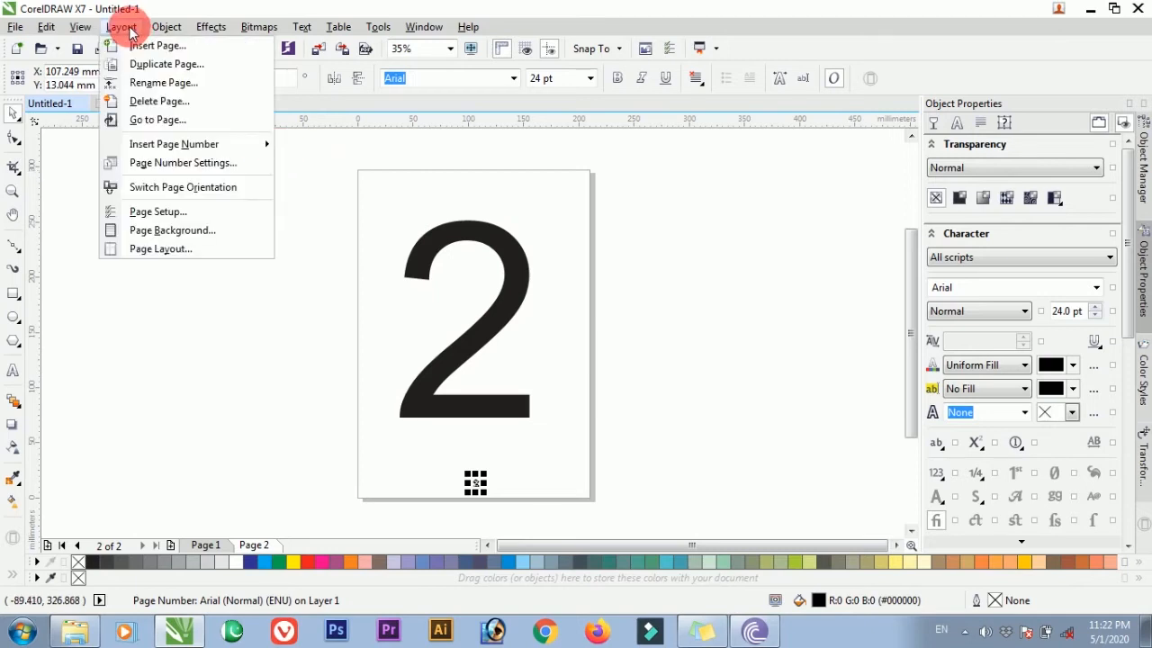
mouse_move(226, 146)
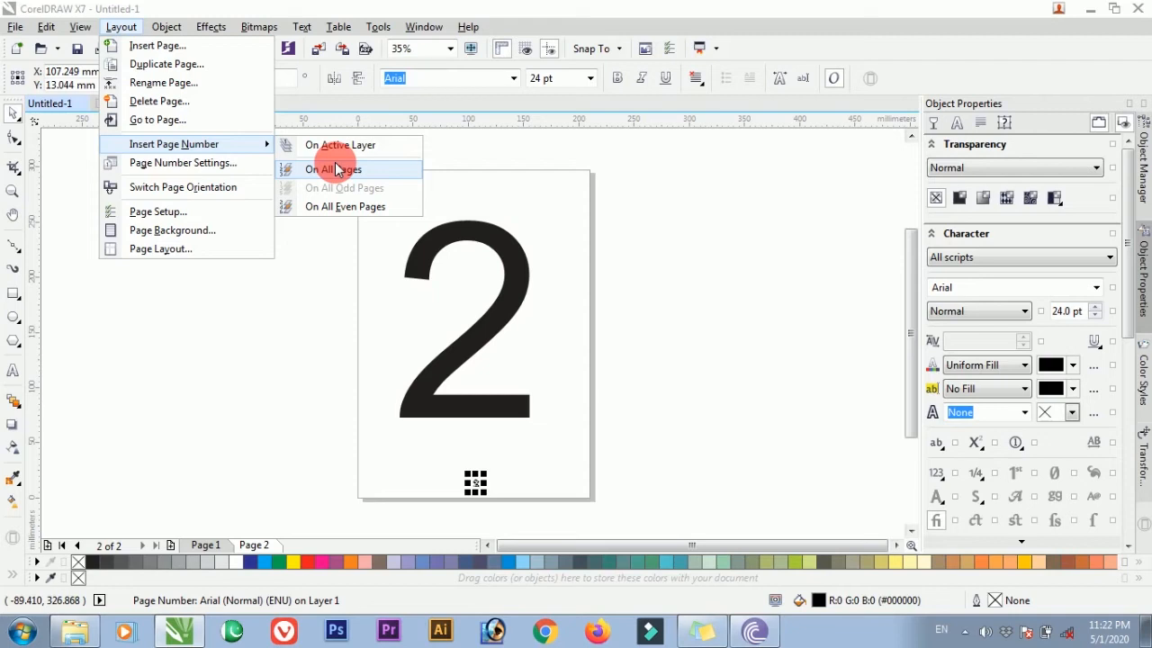
click(232, 169)
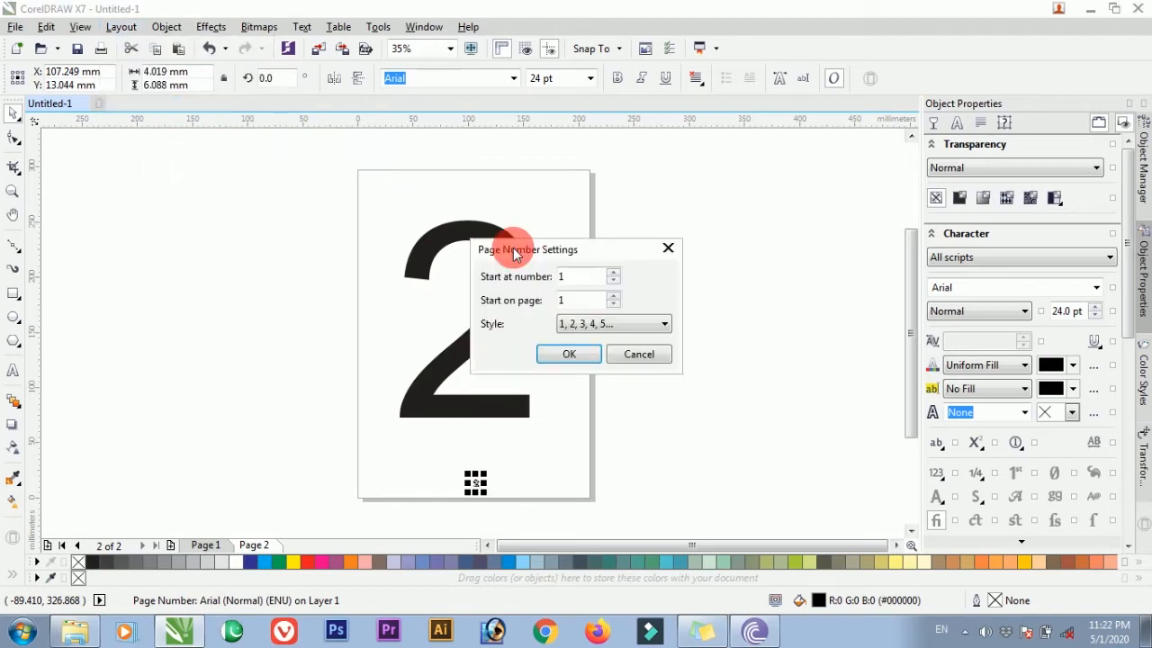
drag(516, 247, 618, 213)
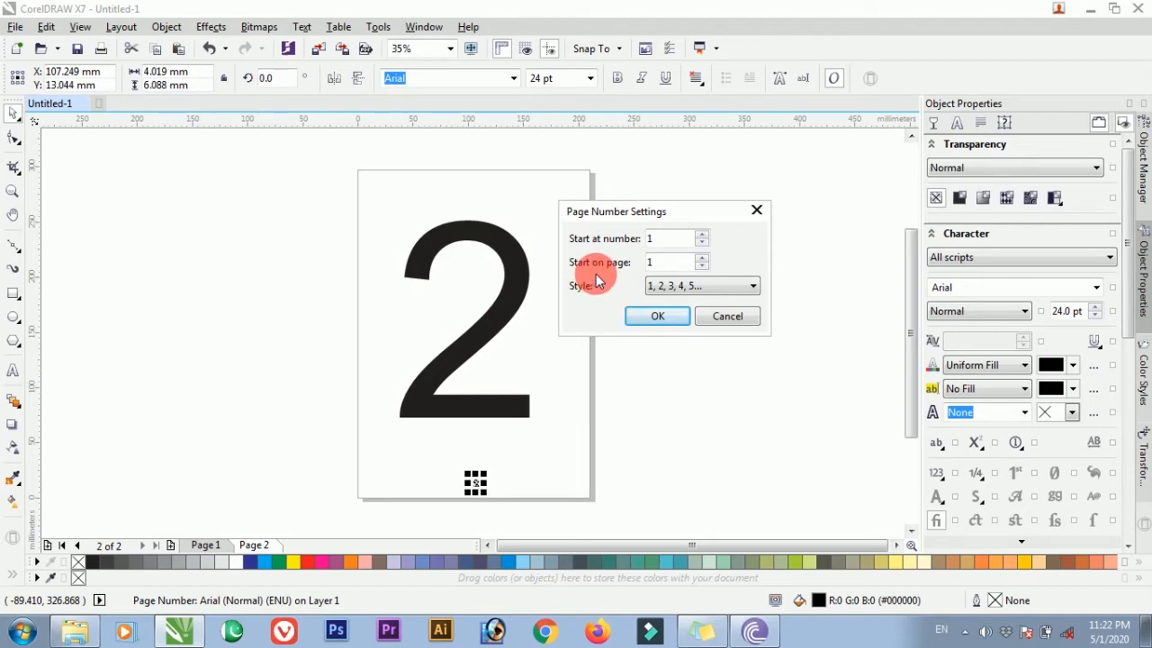
click(704, 291)
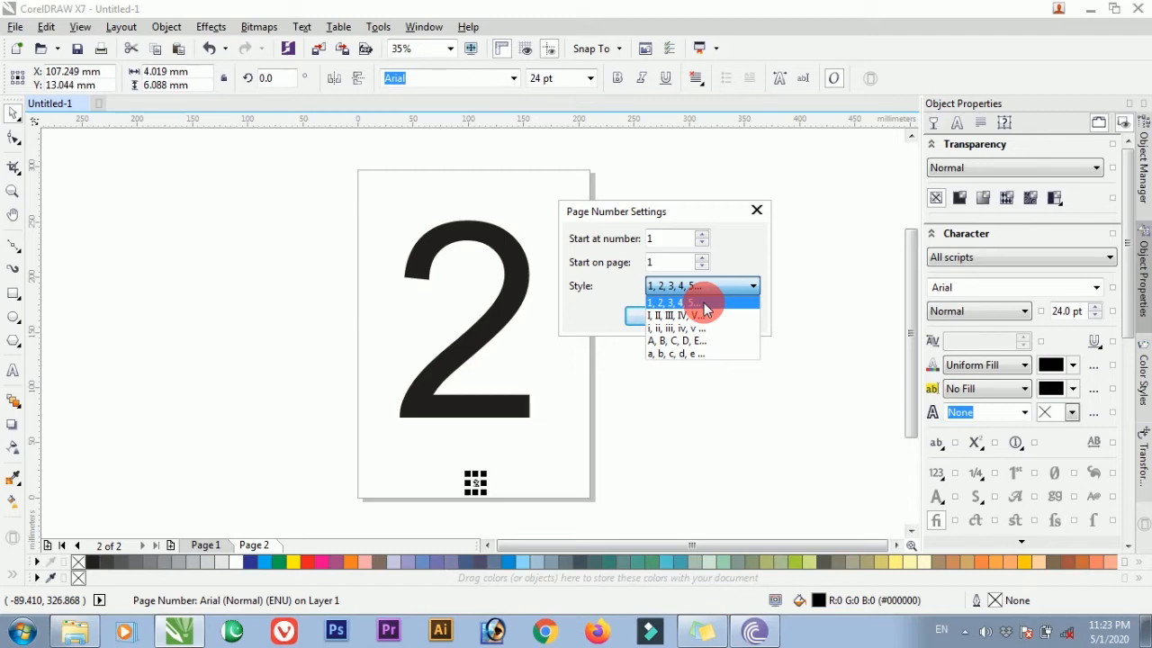
click(704, 303)
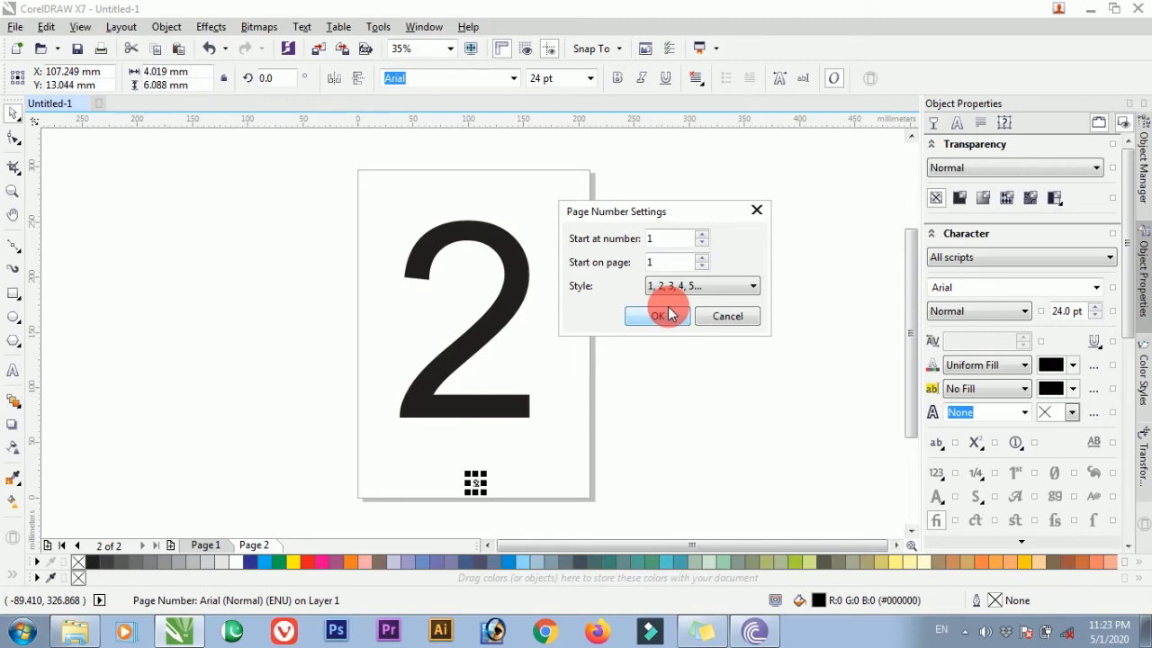
click(663, 317)
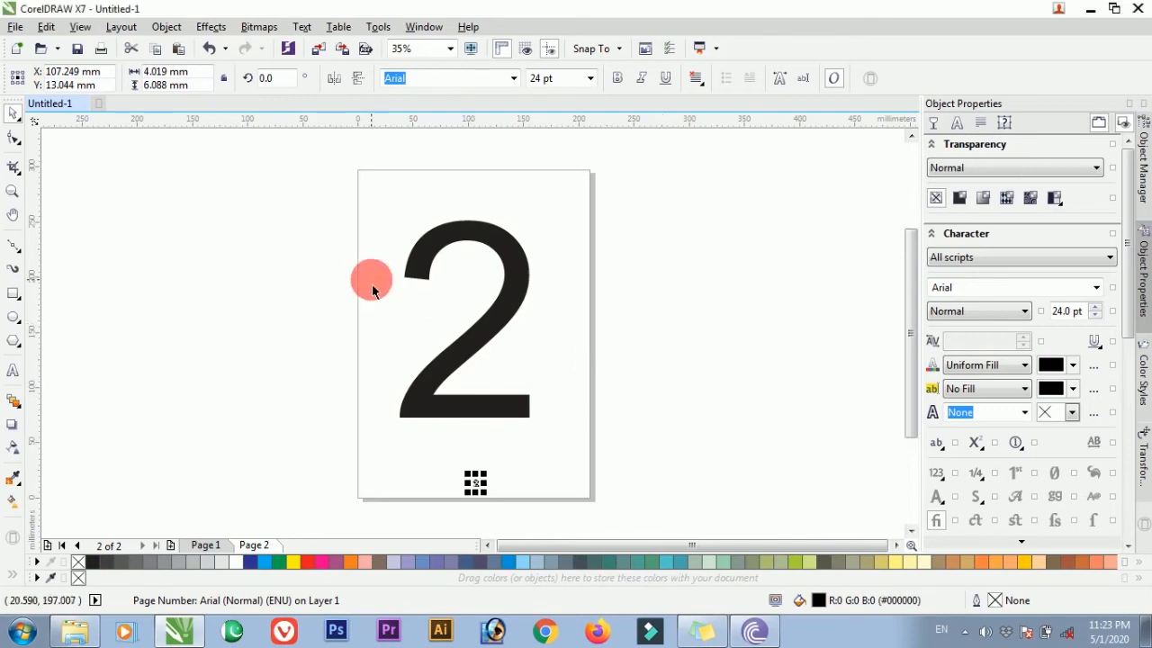
Use Switch Page Orientation to turn the pages to landscape, and clear the page number selection
click(121, 27)
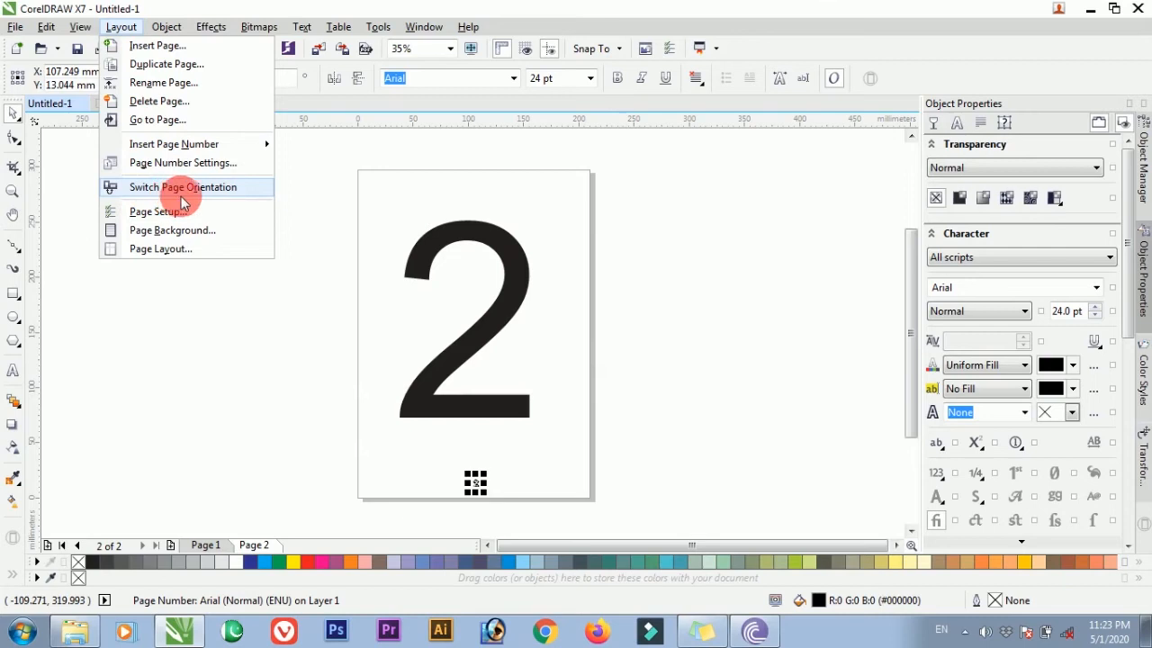
click(207, 191)
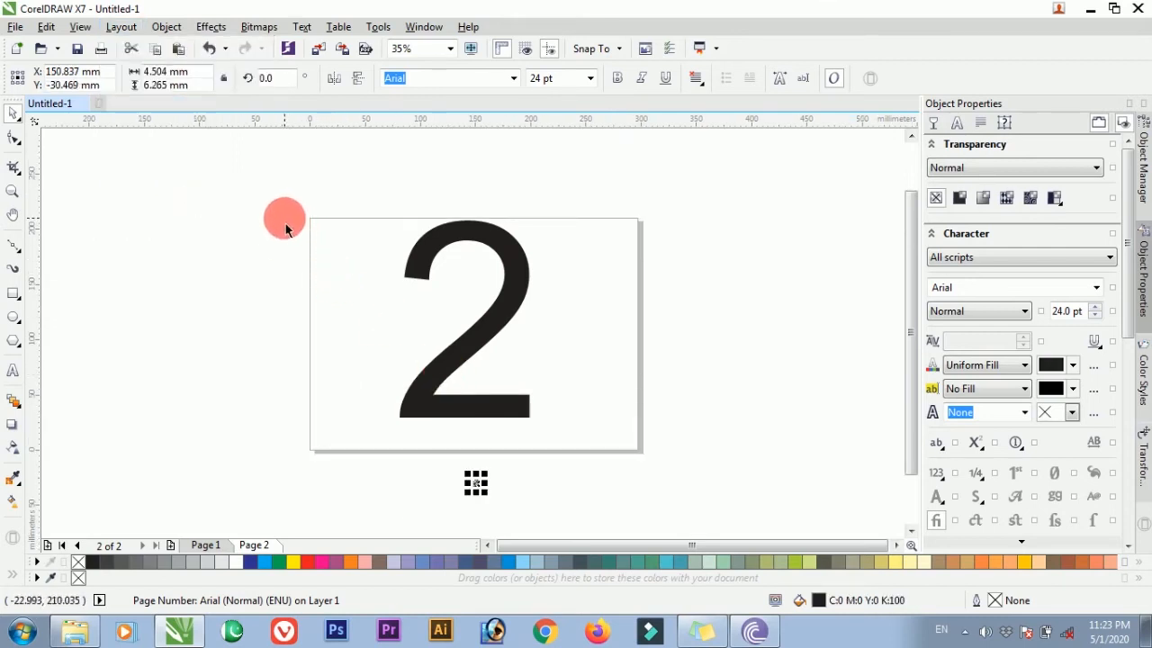
click(249, 221)
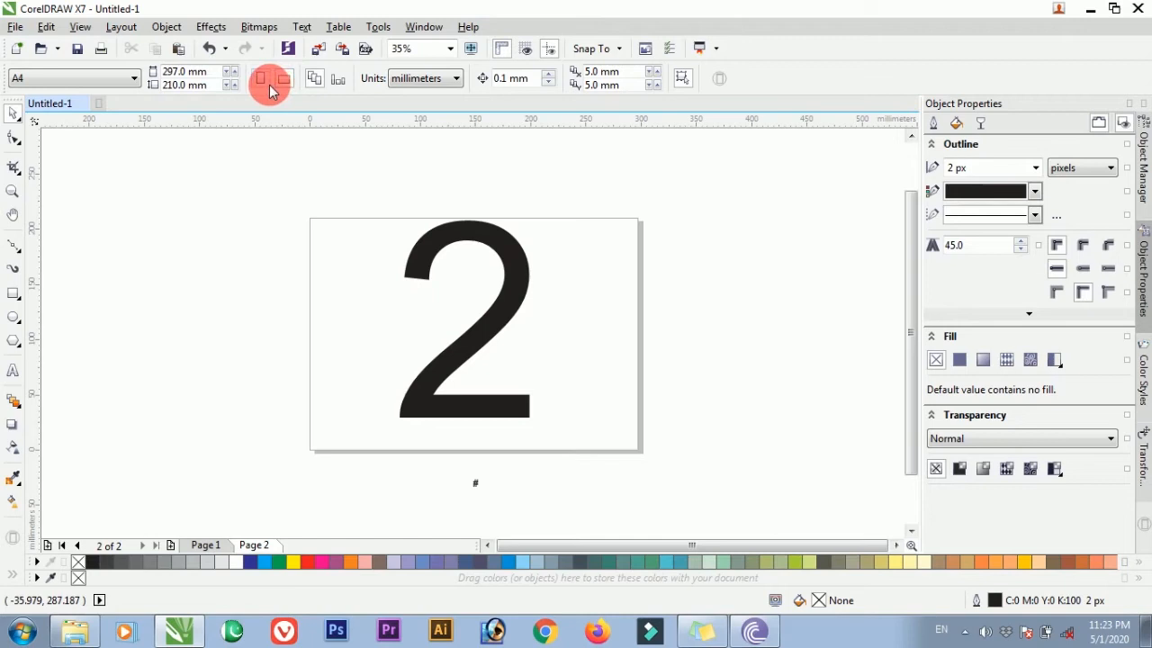
click(124, 27)
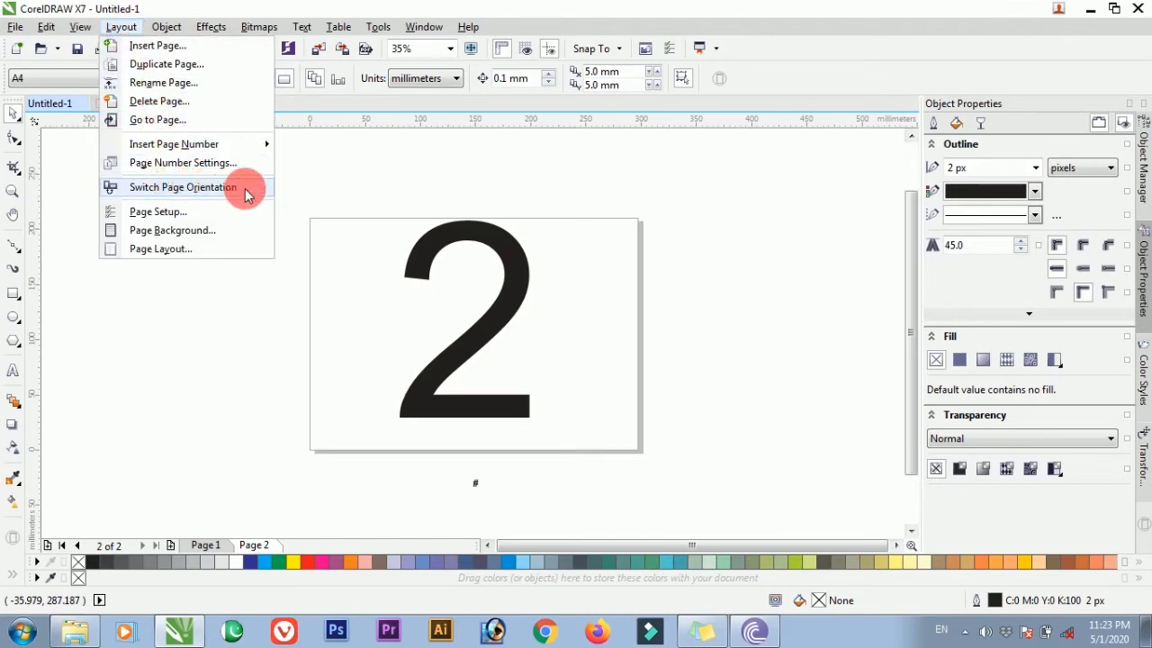
click(298, 199)
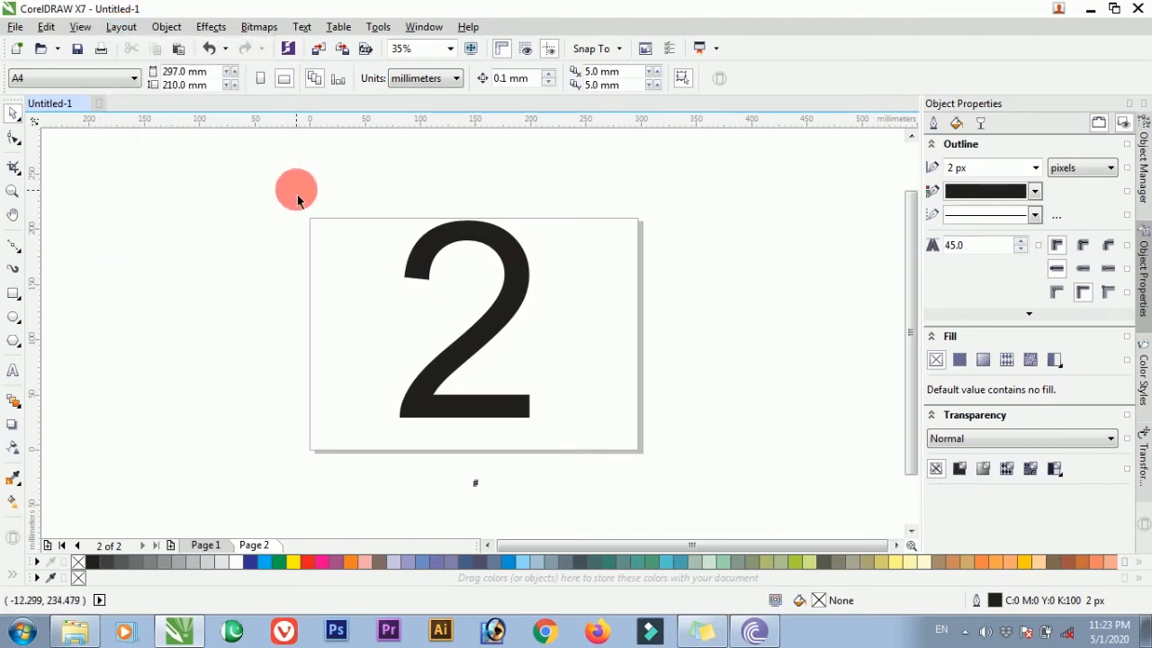
Alternate the page orientation between portrait and landscape several times, ending in landscape
click(262, 81)
click(283, 79)
click(258, 80)
click(281, 83)
click(284, 81)
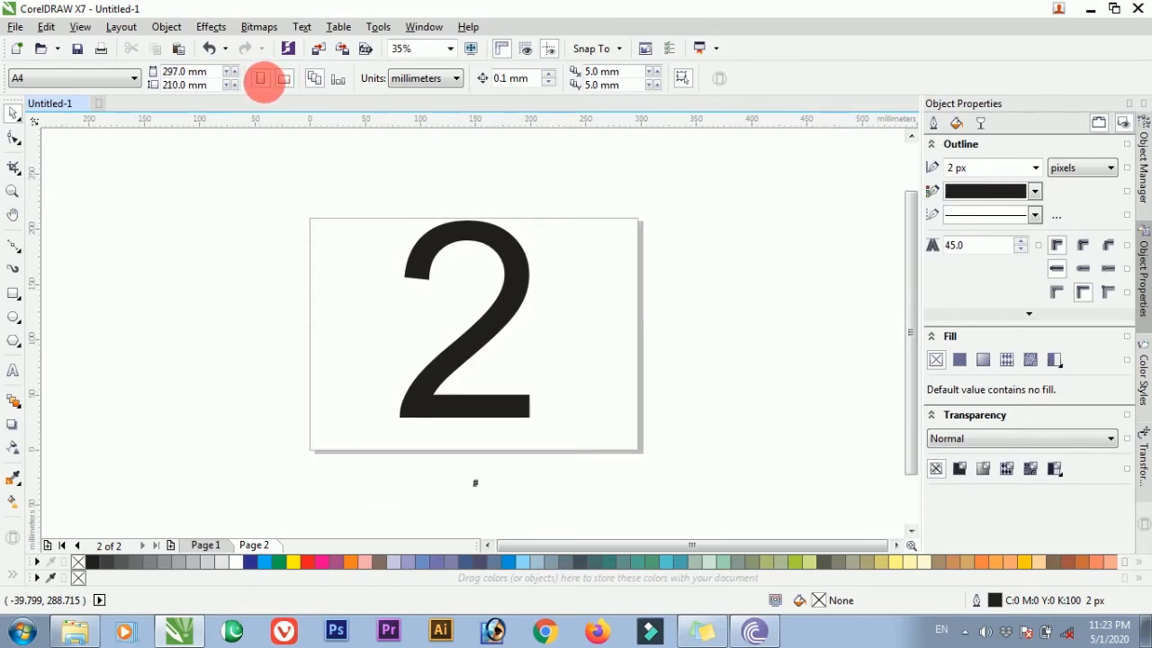
click(260, 79)
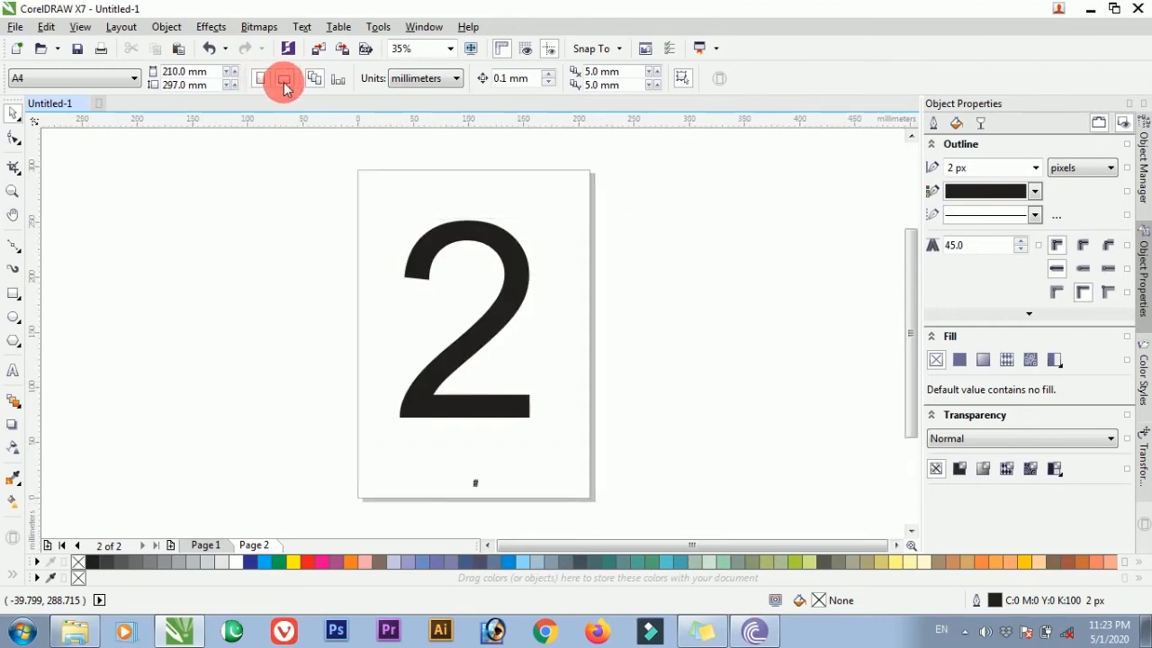
click(282, 82)
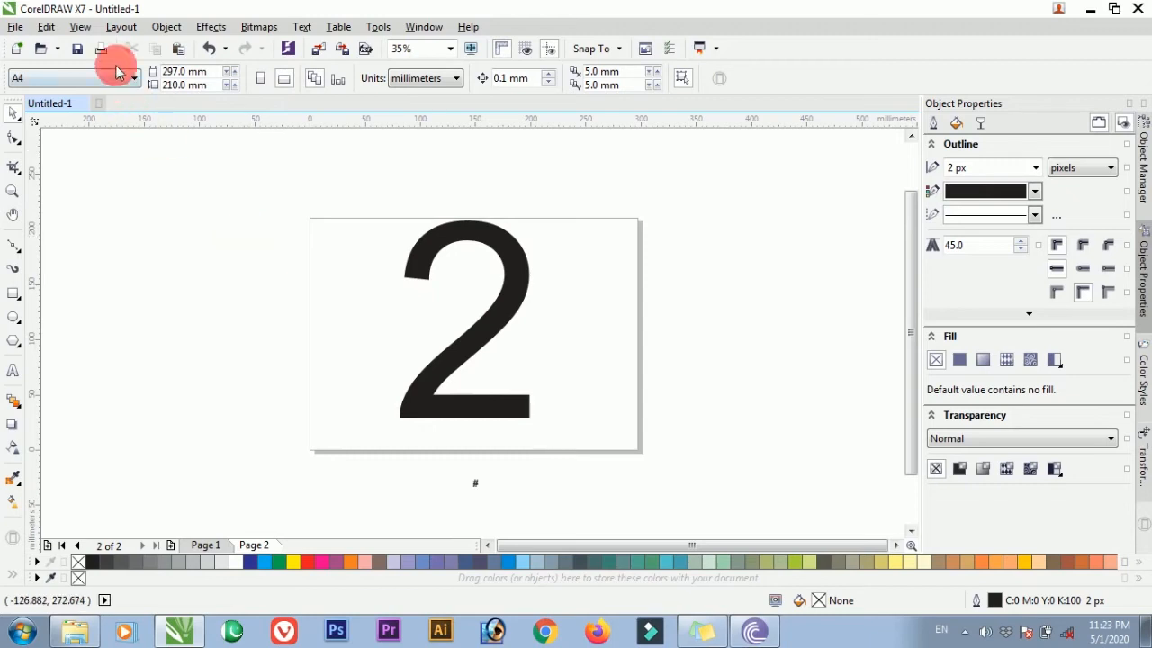
Examine the size list and measurement units in the Page Setup options, and accept them without changes
click(120, 27)
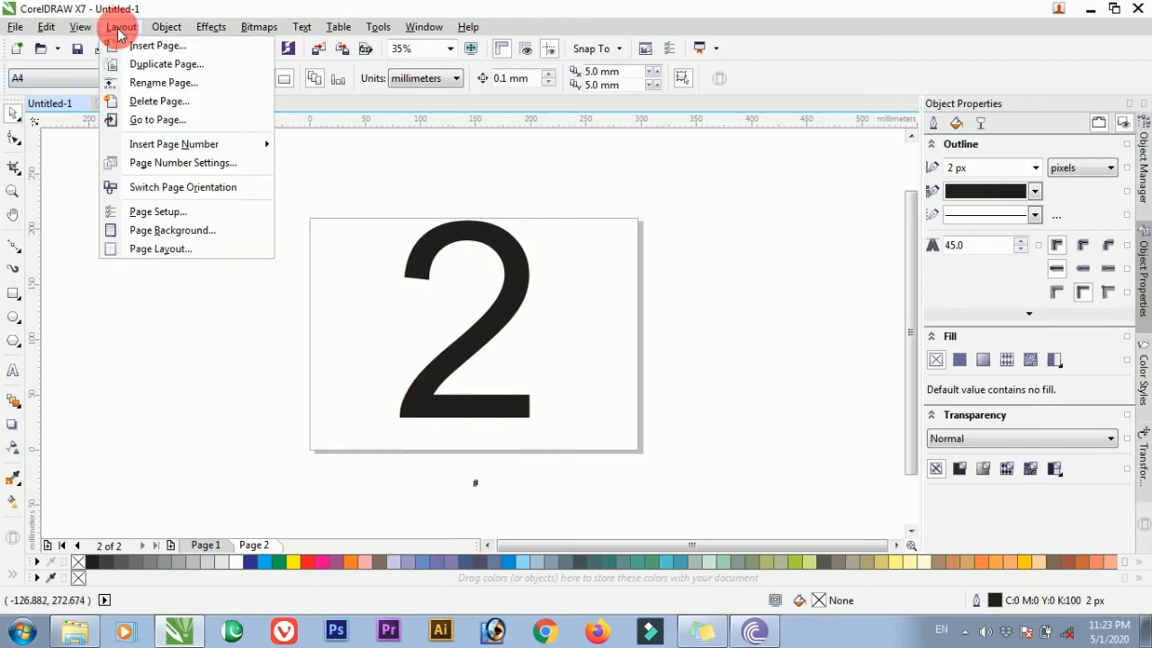
click(204, 213)
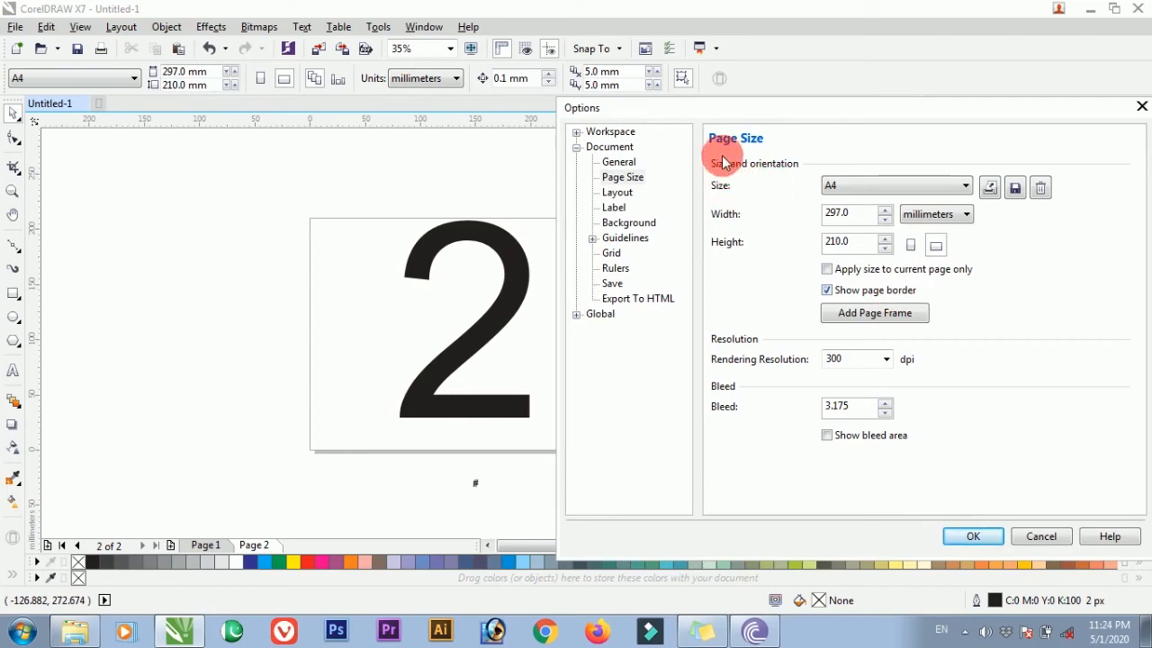
click(871, 192)
click(870, 195)
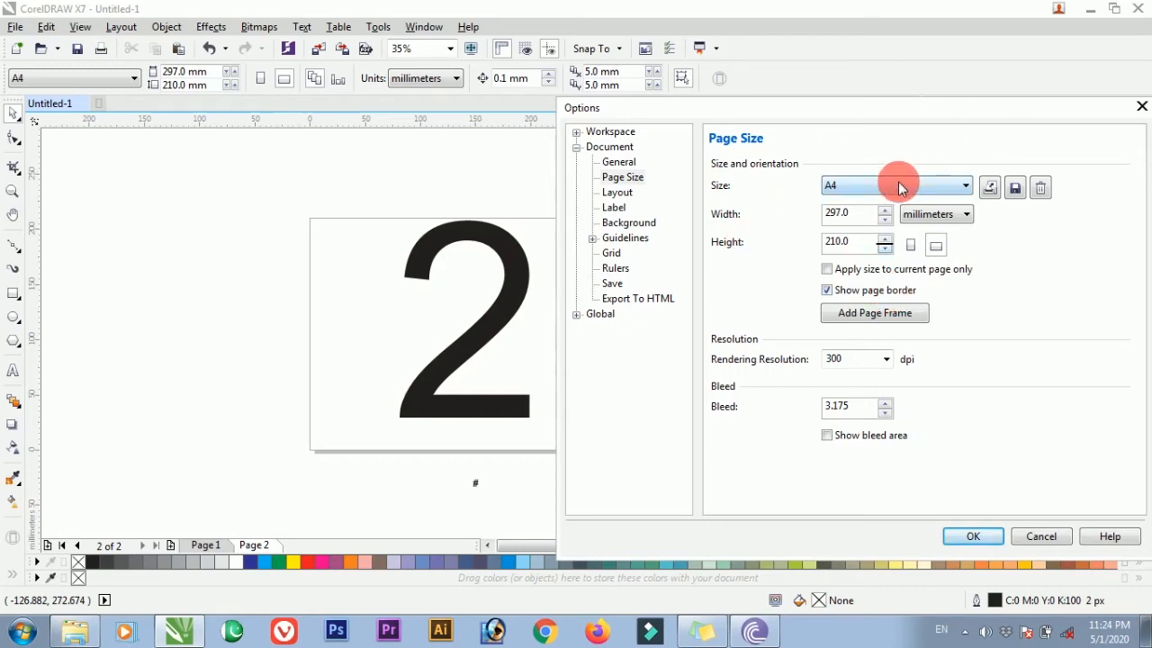
click(925, 218)
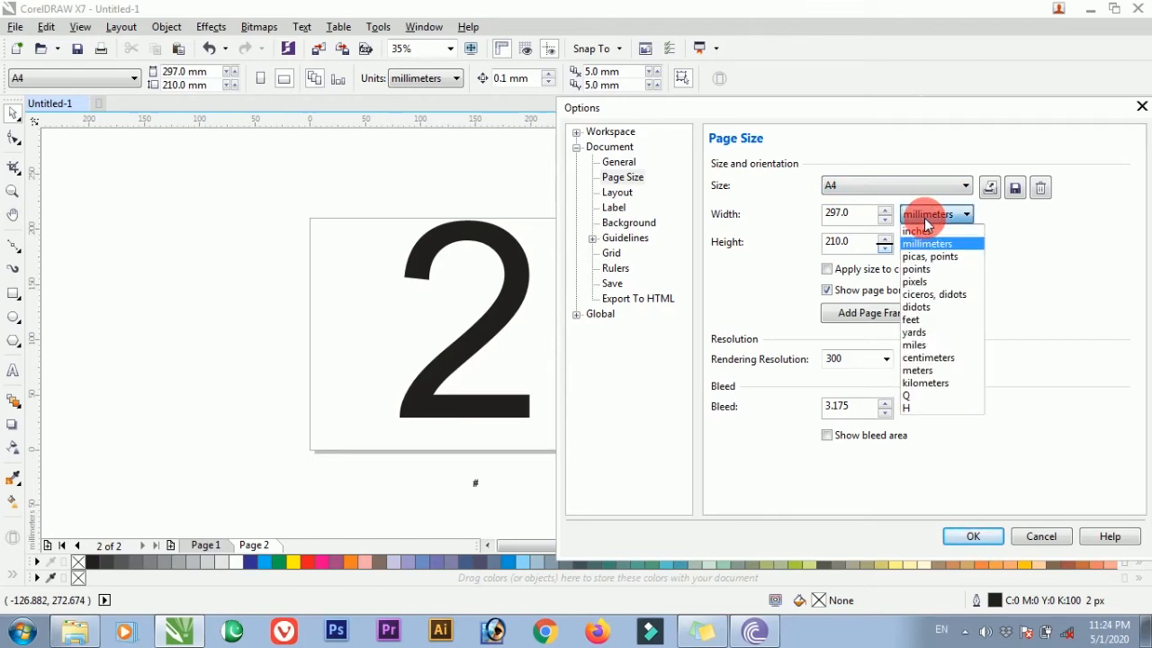
click(925, 220)
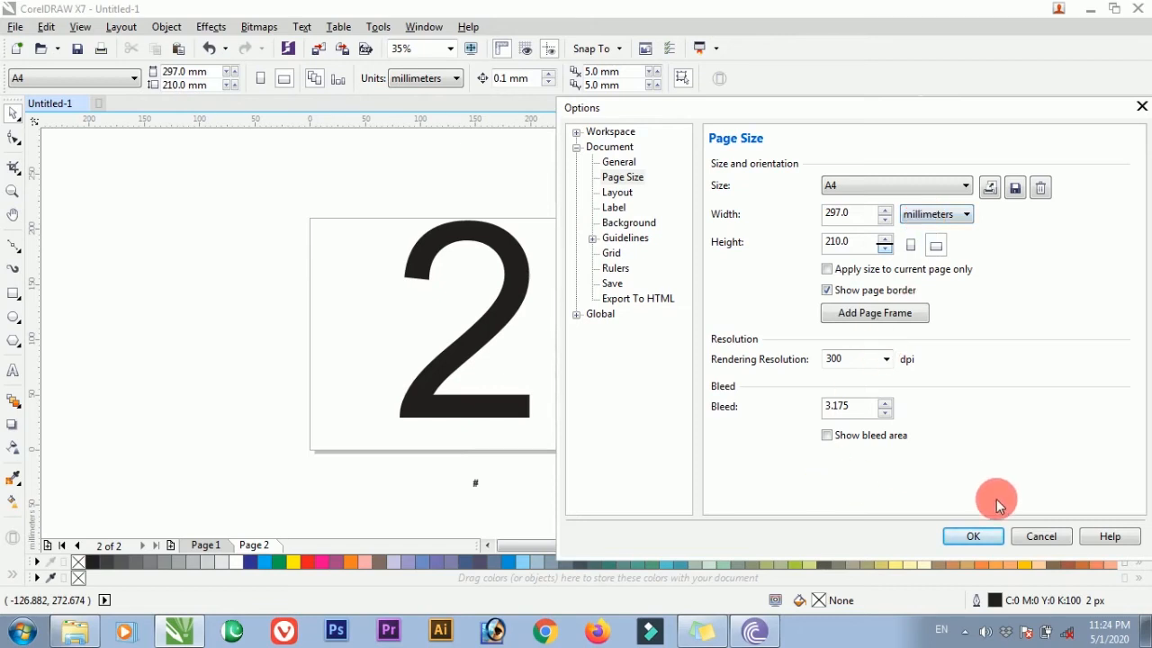
click(967, 536)
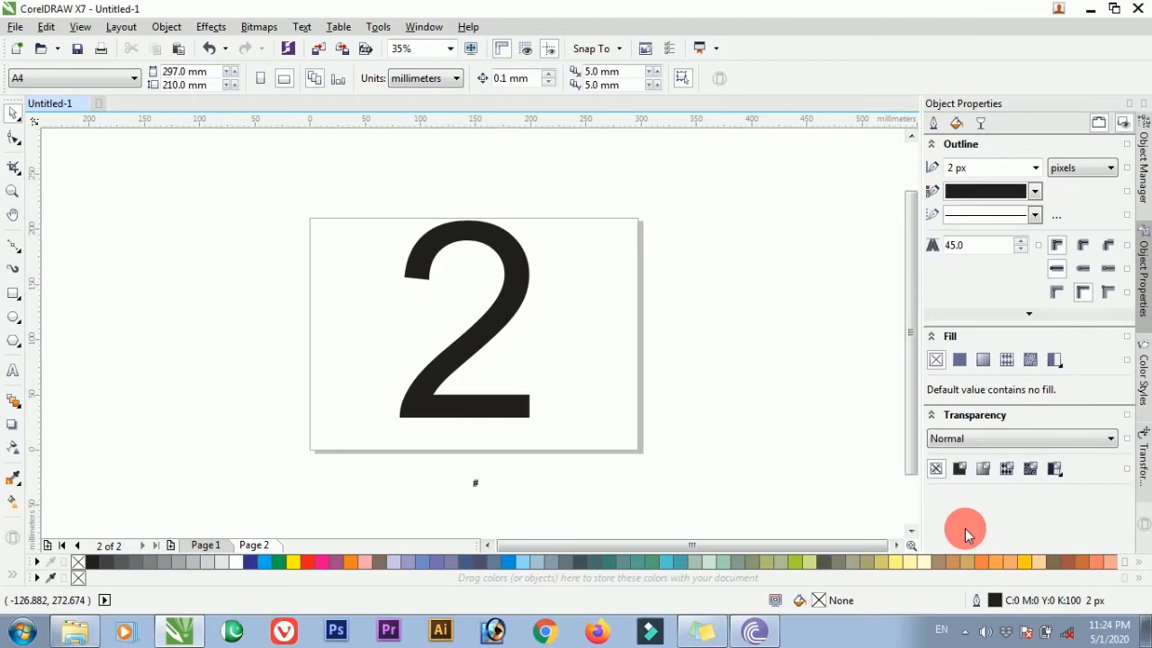
Set the page orientation to portrait and apply a solid red page background, trying yellow first
click(259, 83)
click(131, 27)
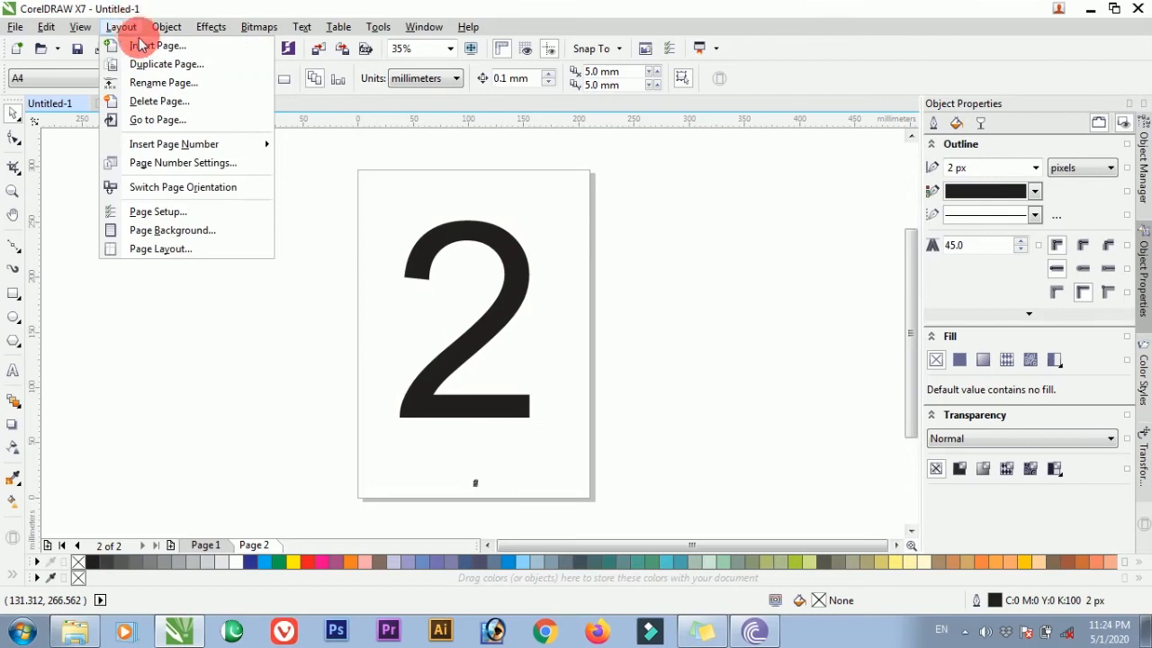
click(195, 233)
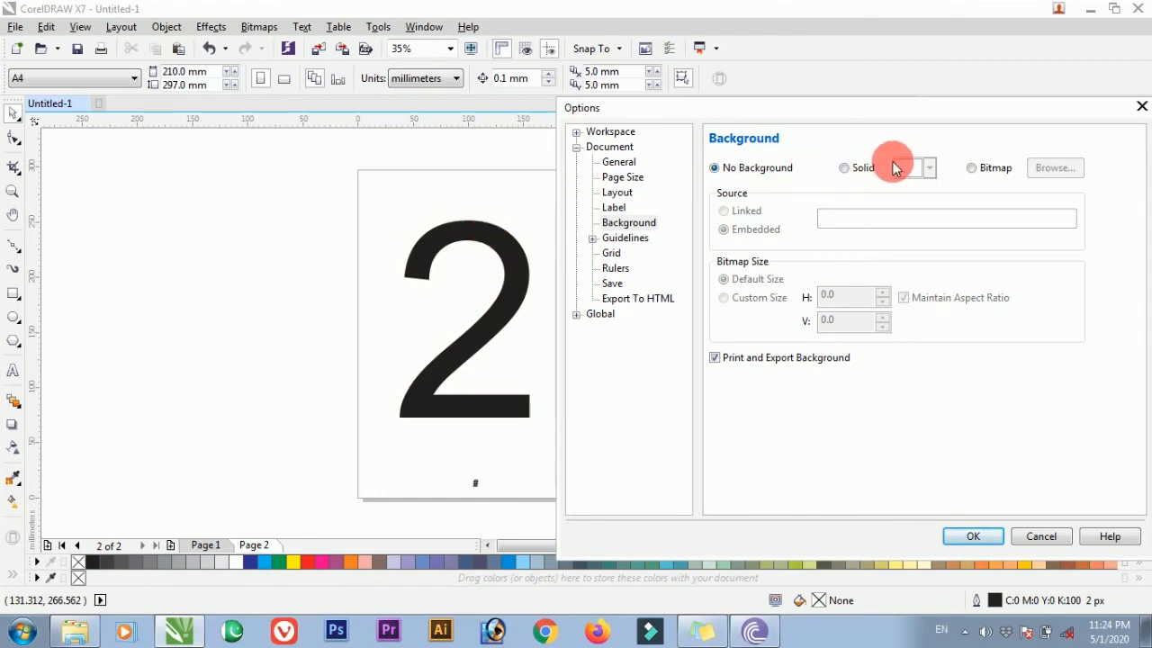
click(842, 169)
click(928, 169)
click(932, 219)
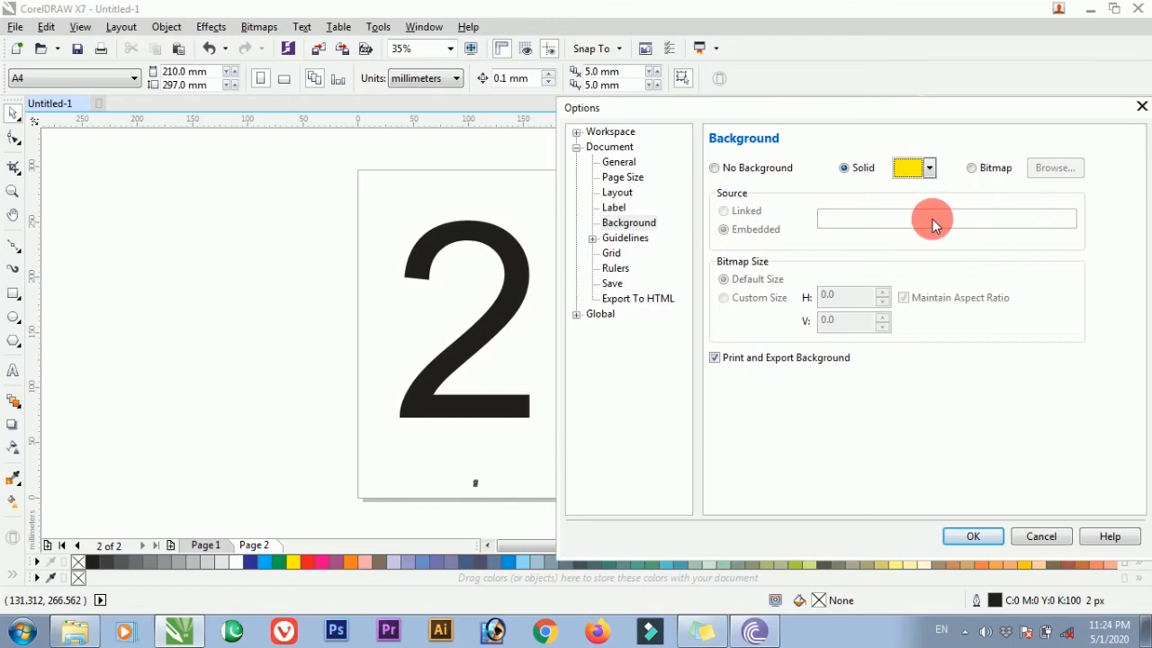
click(930, 169)
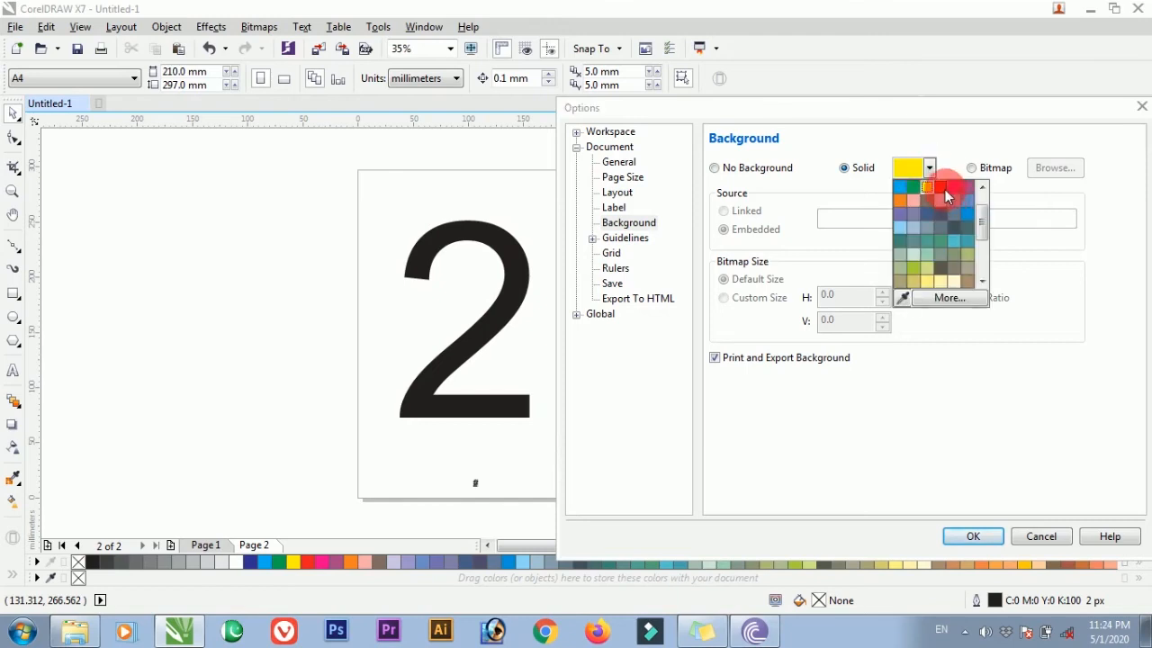
click(950, 205)
click(984, 533)
Delete the large number 2 from page 2 and insert one A4 portrait page after page 2
drag(475, 240, 277, 248)
key(Delete)
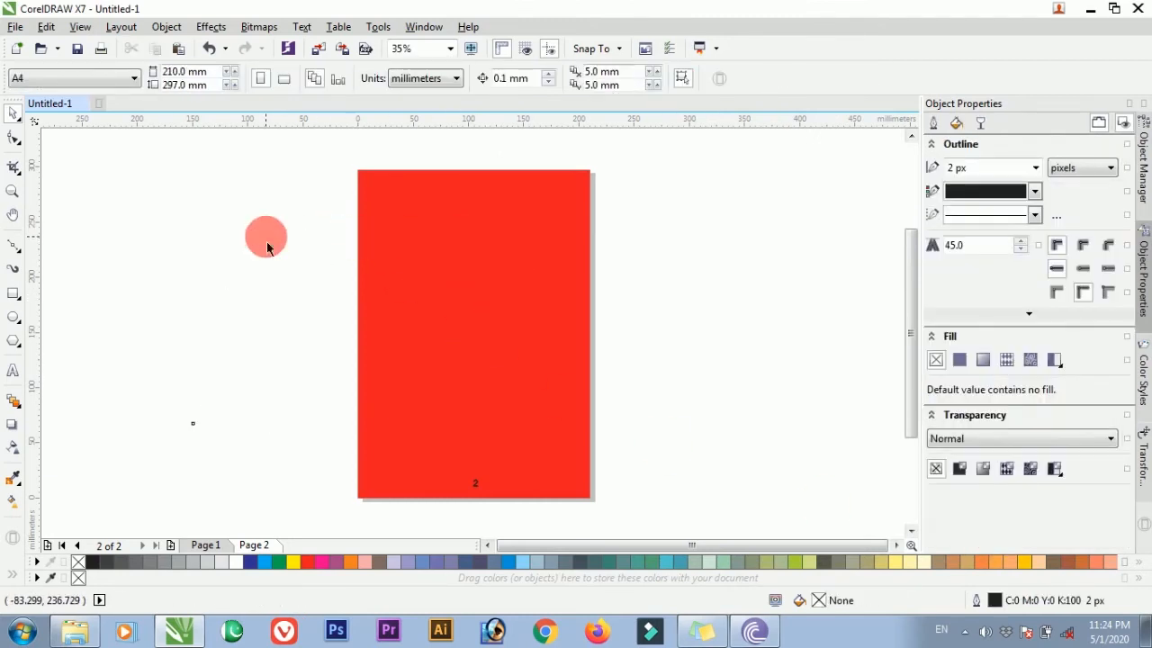
key(Page_Down)
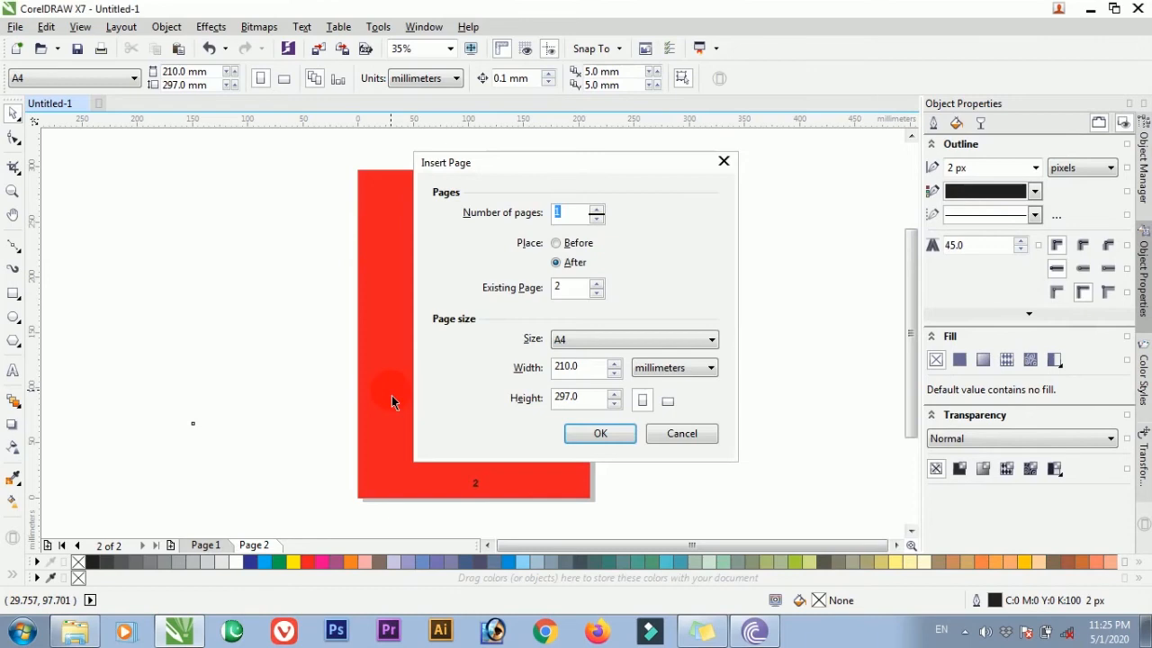
key(Return)
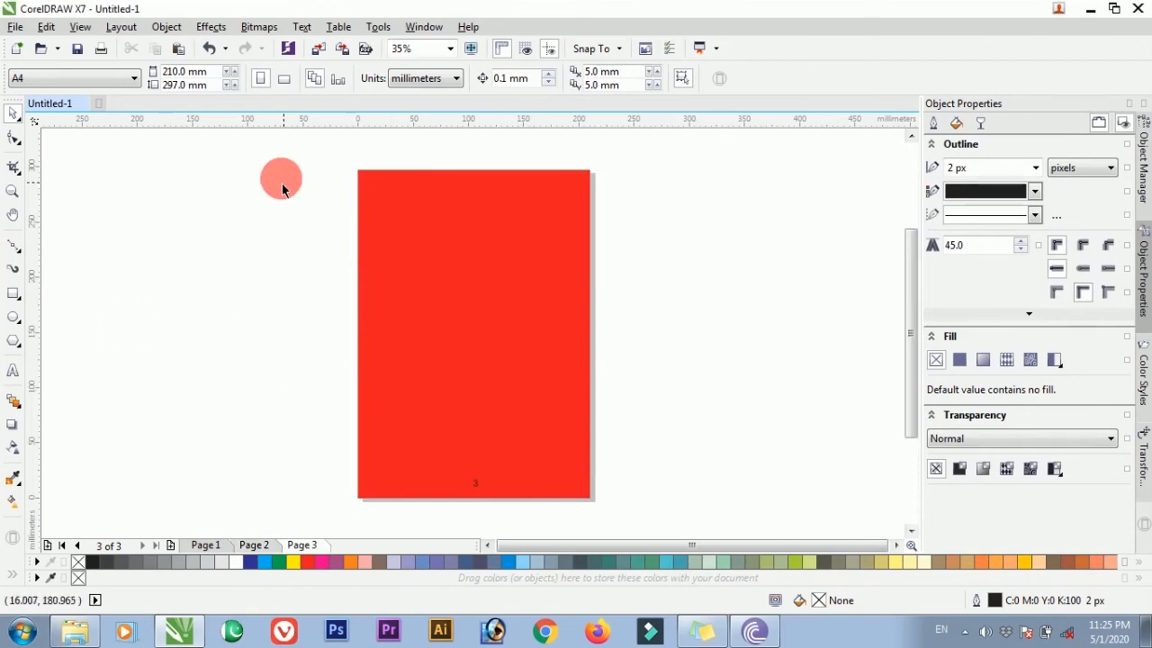
Apply a bitmap page background using the first yellow portrait JPG from the first folder on drive D, embedded at default size
click(117, 29)
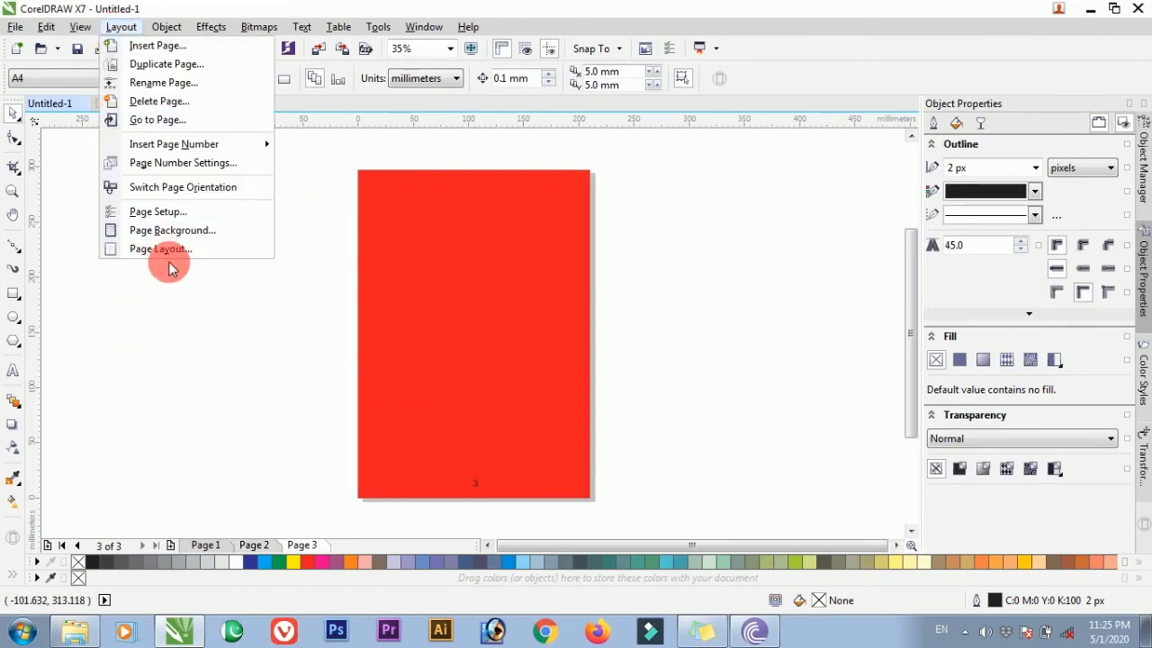
click(190, 230)
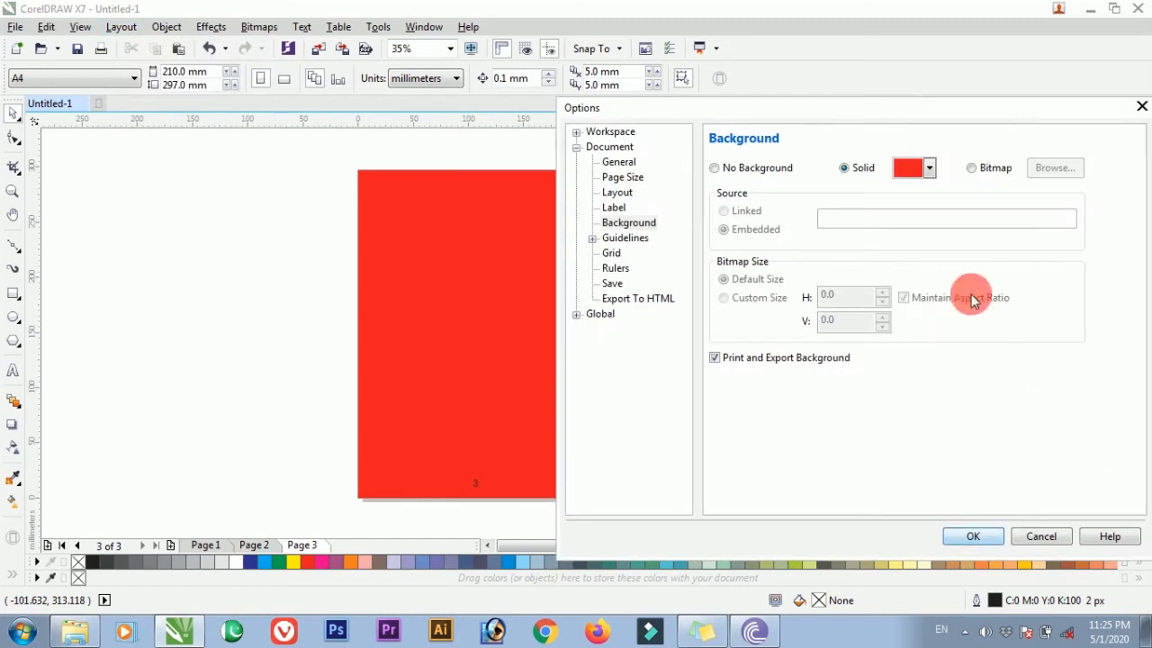
click(973, 173)
click(1042, 171)
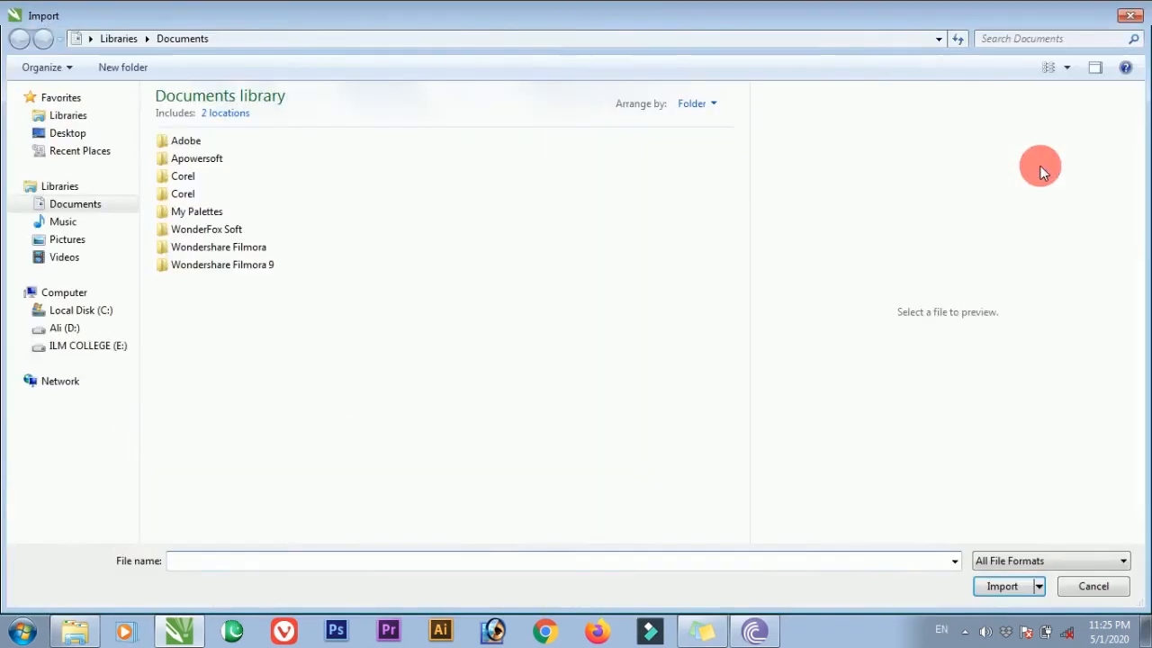
click(88, 242)
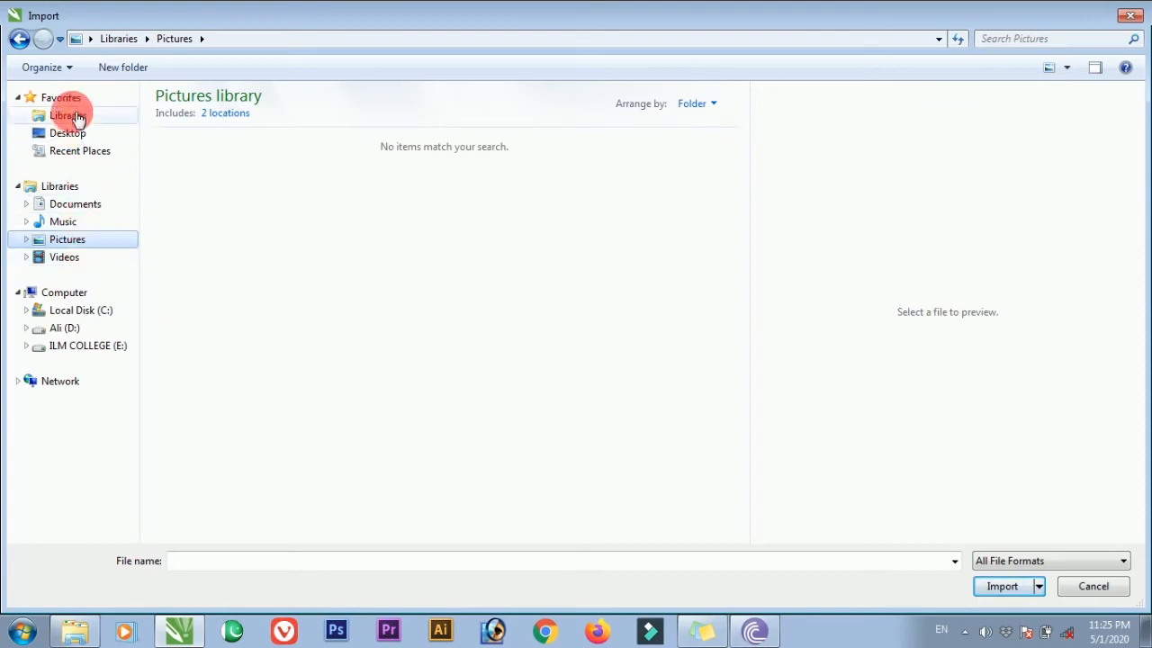
click(79, 328)
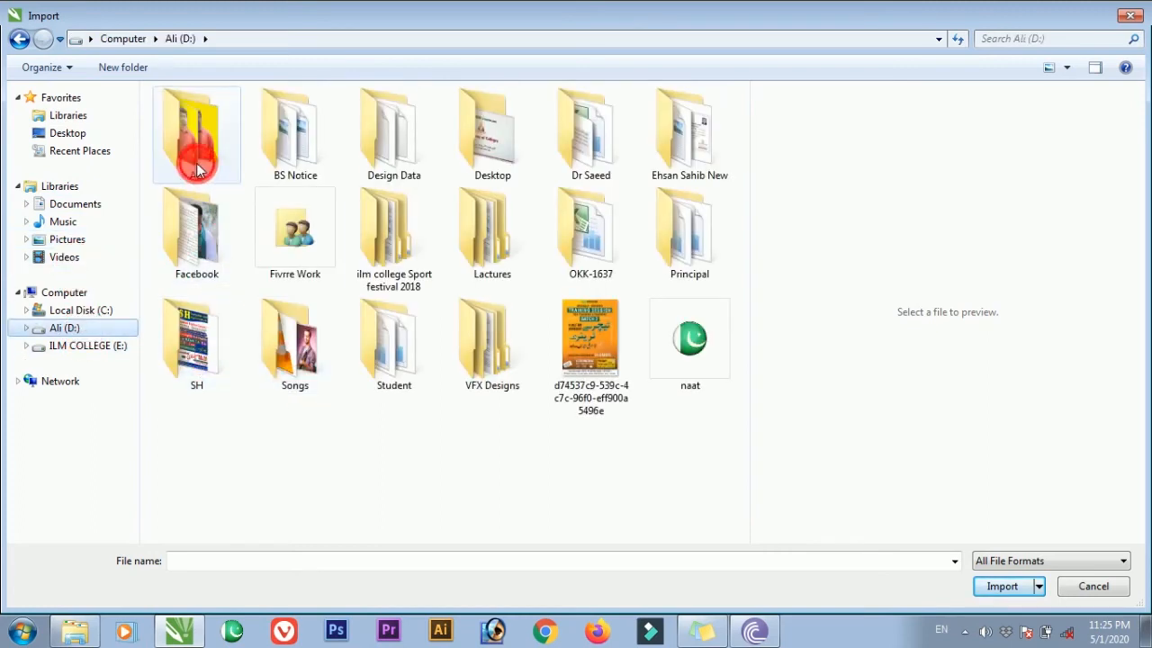
double_click(195, 152)
click(197, 269)
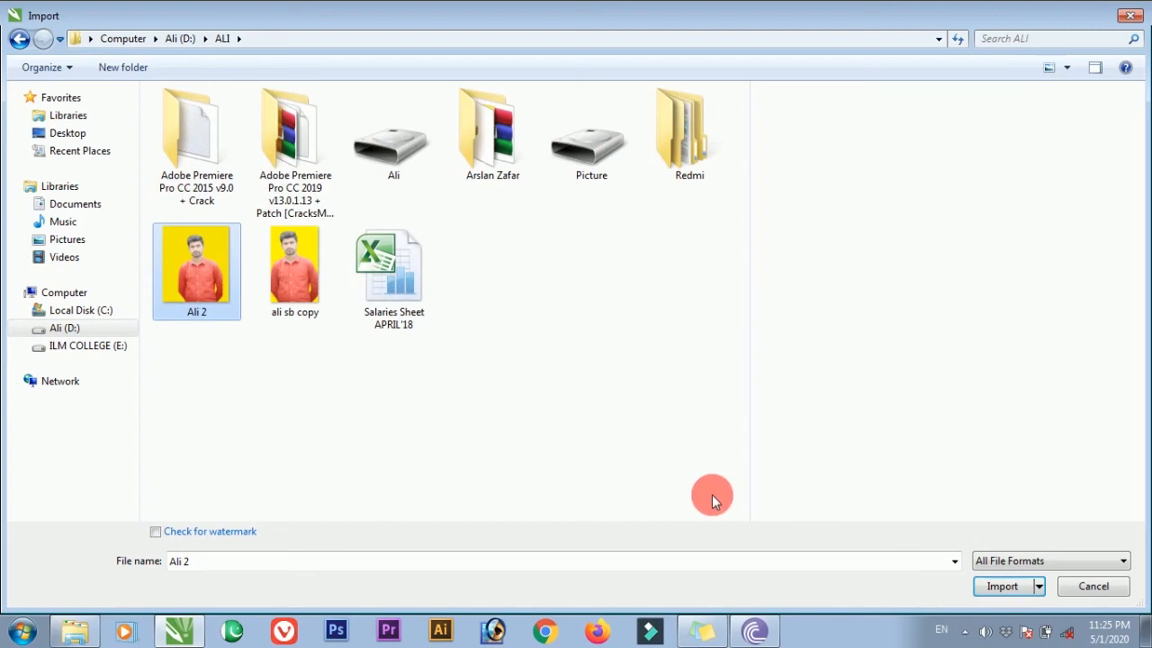
click(996, 586)
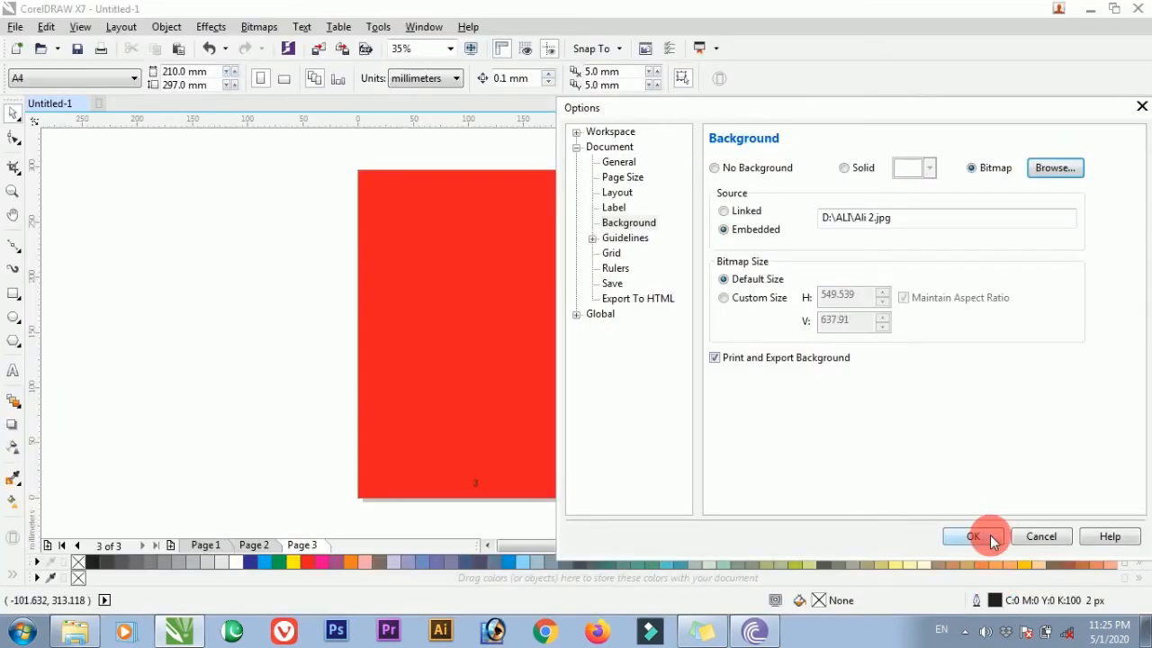
click(973, 537)
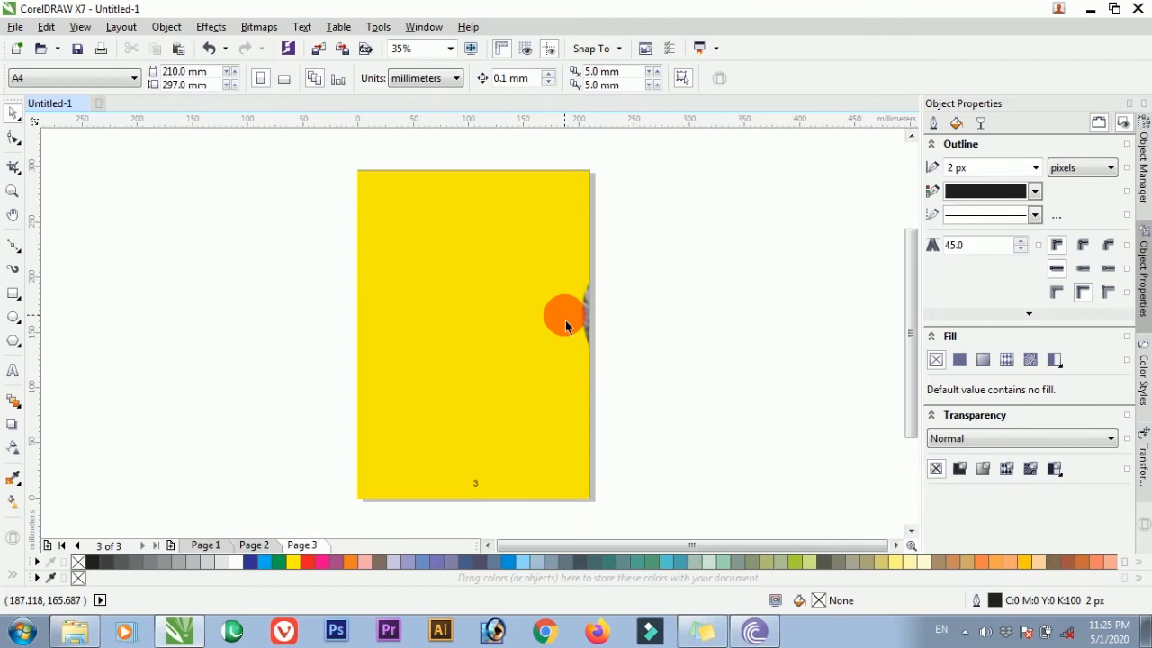
Switch the bitmap background's source to Linked and back to Embedded, and accept the background options
click(118, 26)
click(216, 230)
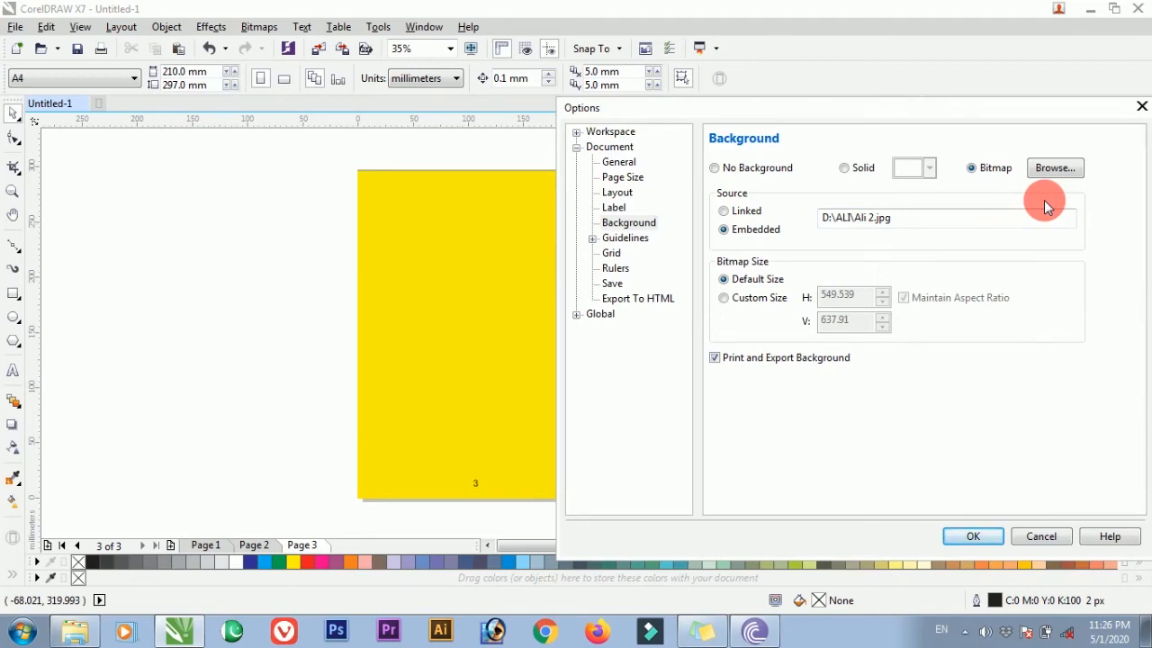
click(747, 213)
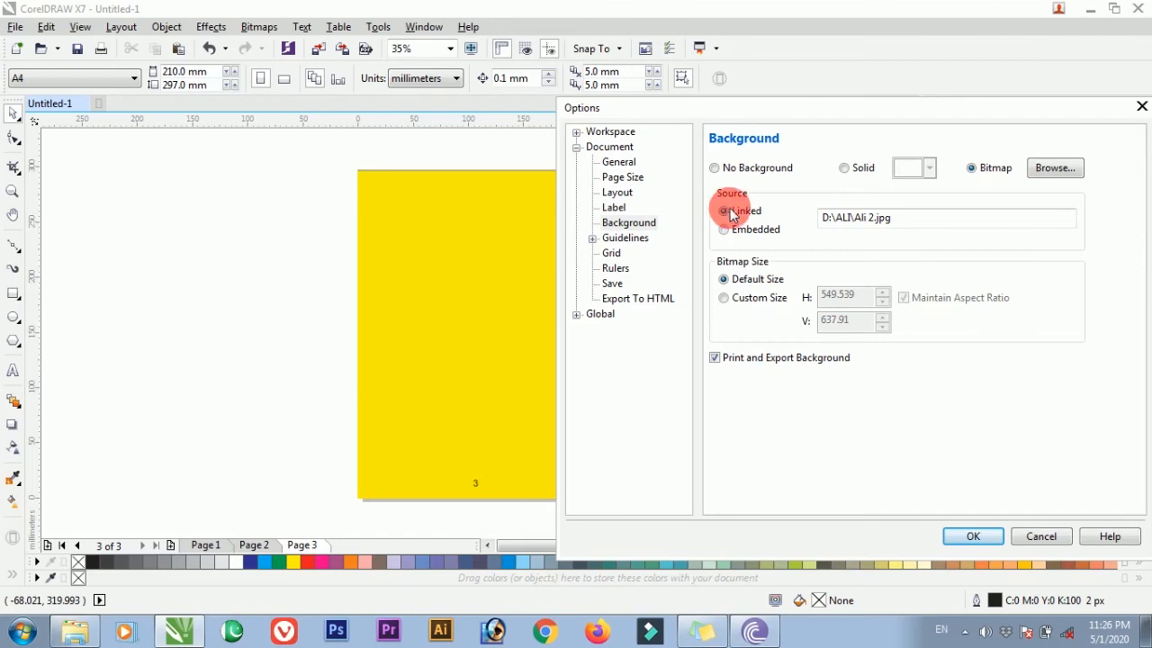
click(740, 232)
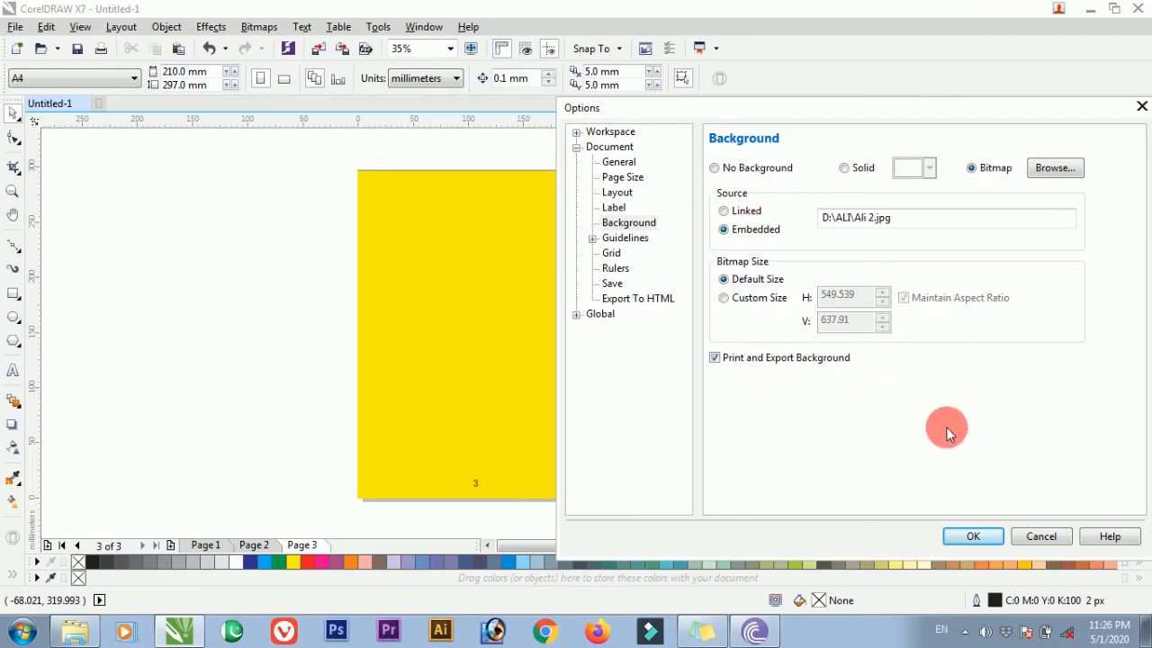
click(992, 534)
drag(396, 240, 612, 356)
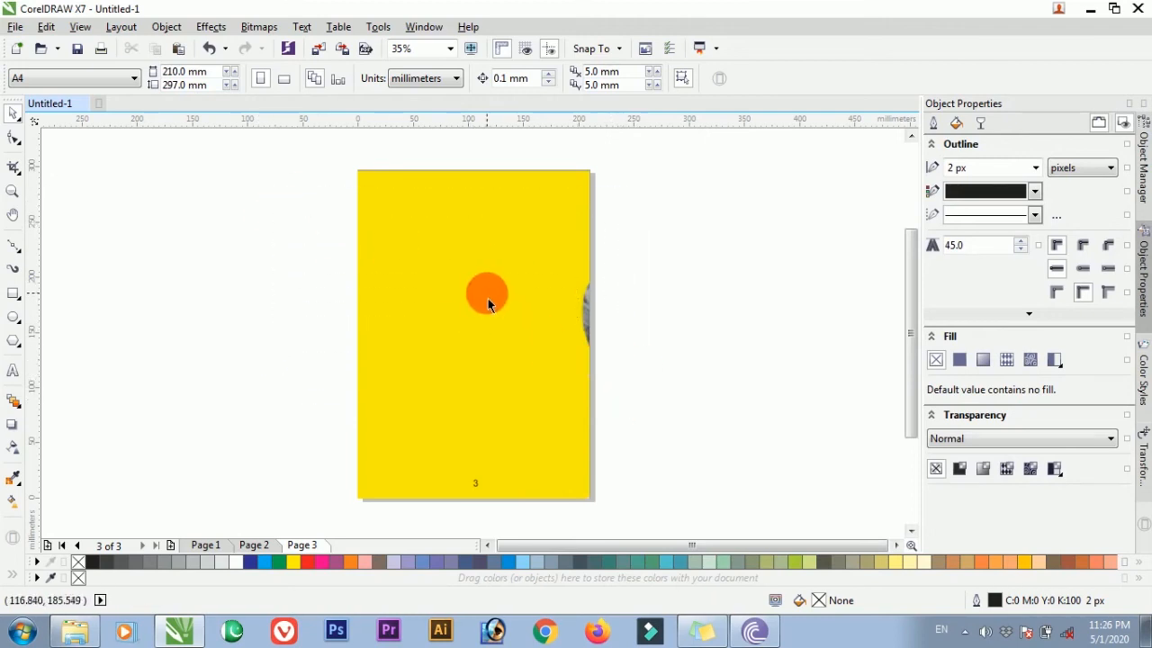
drag(416, 358, 490, 389)
drag(389, 221, 504, 296)
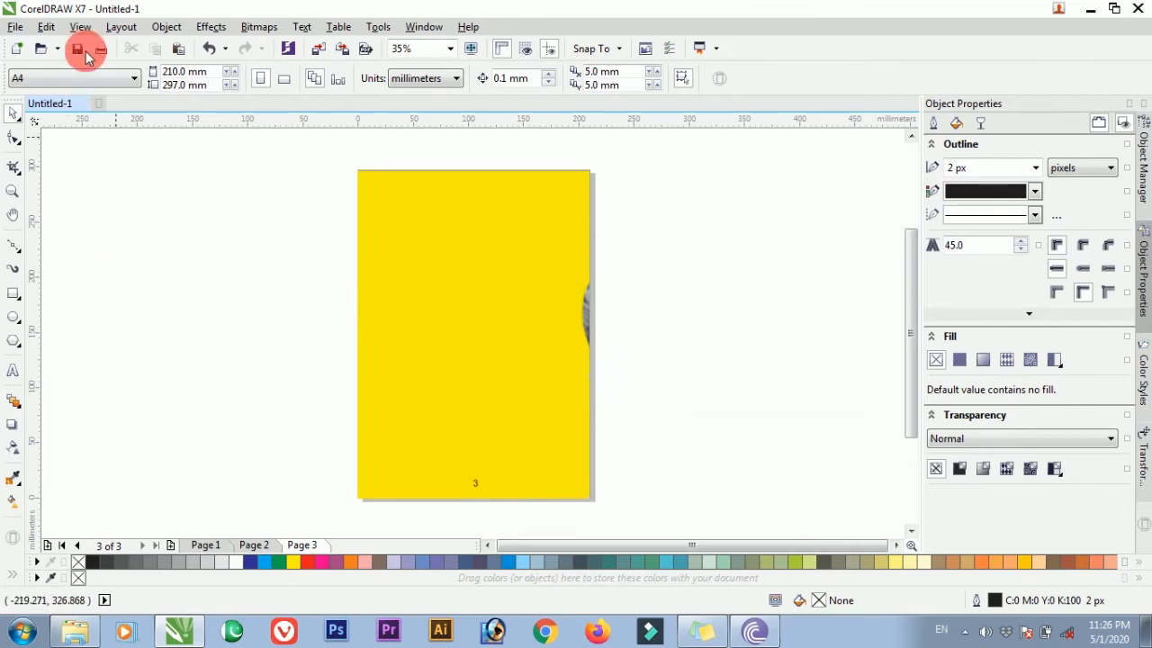
Keep the Full Page layout and turn on facing pages starting on the Right Side
click(121, 26)
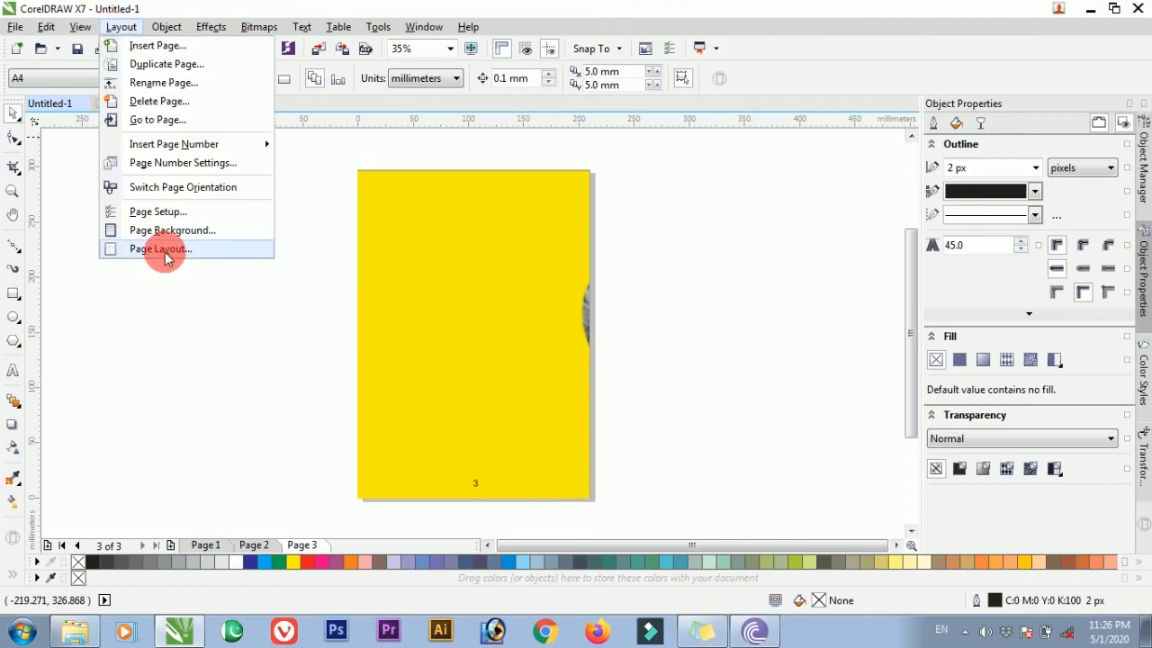
click(162, 249)
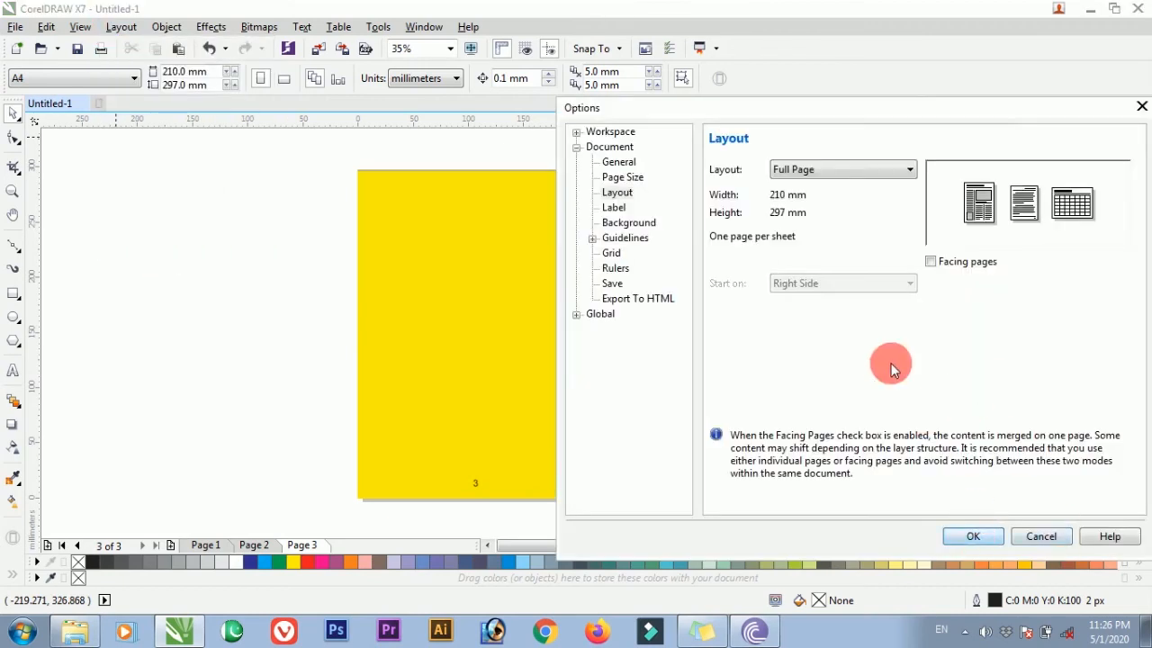
click(799, 170)
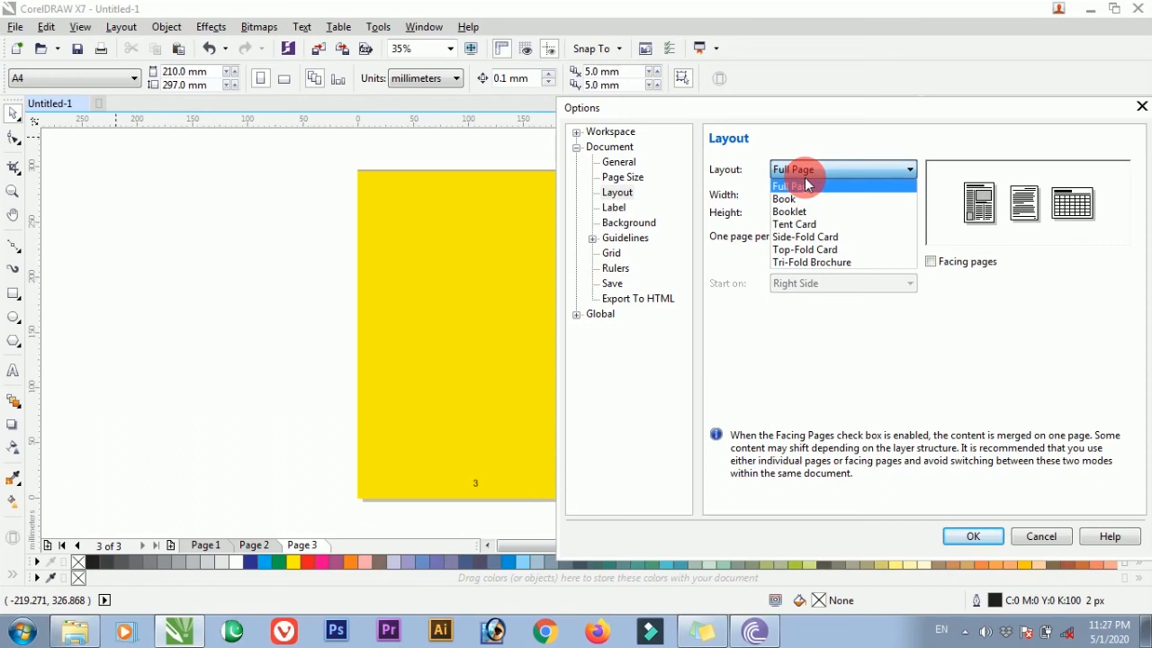
click(801, 181)
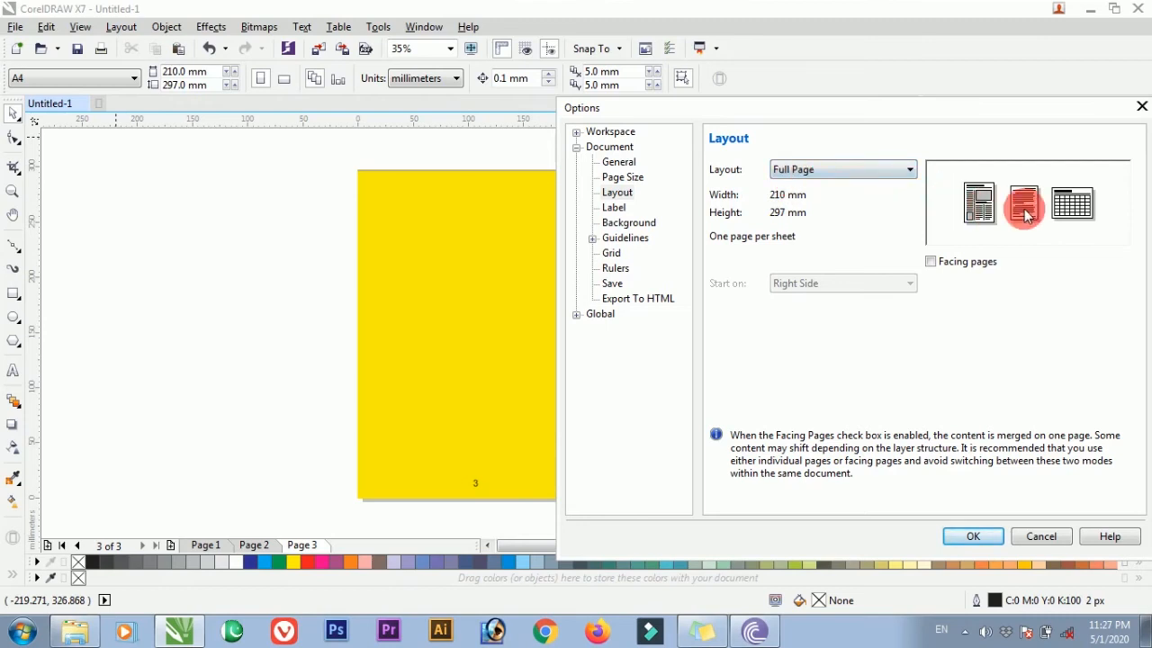
click(930, 262)
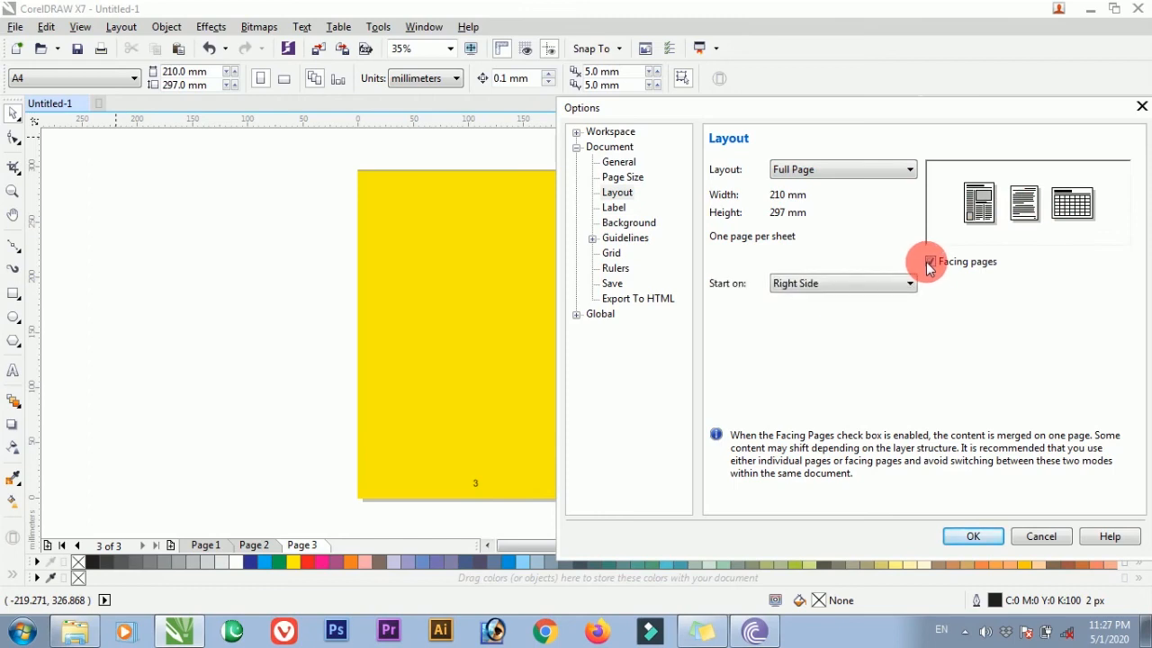
click(862, 281)
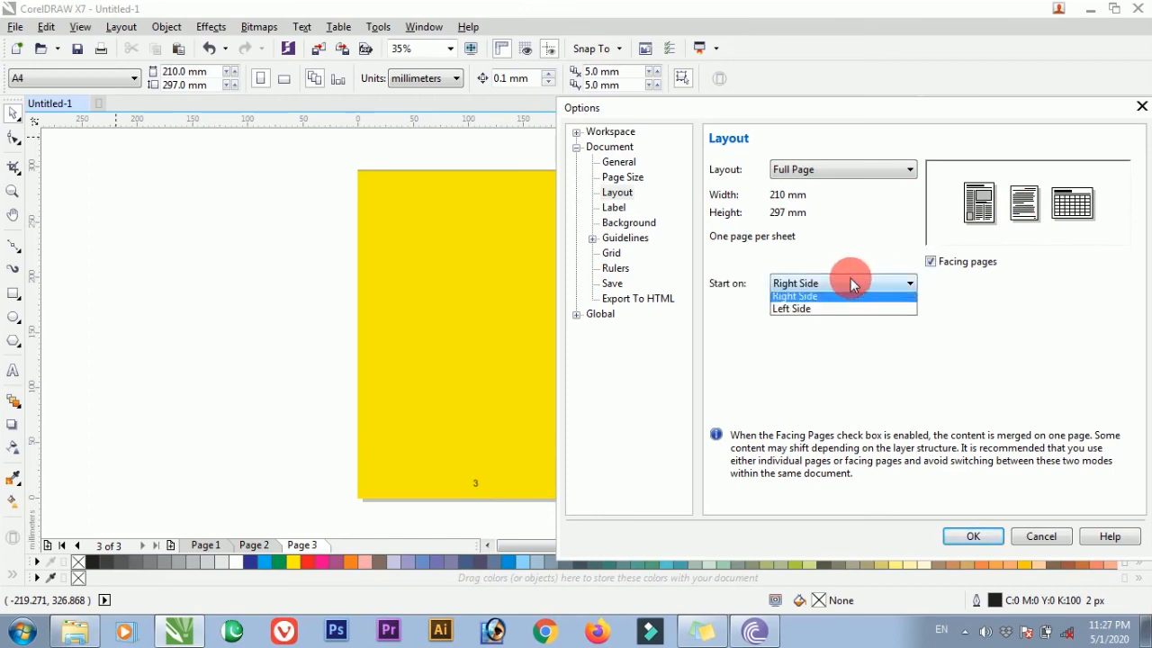
click(1011, 319)
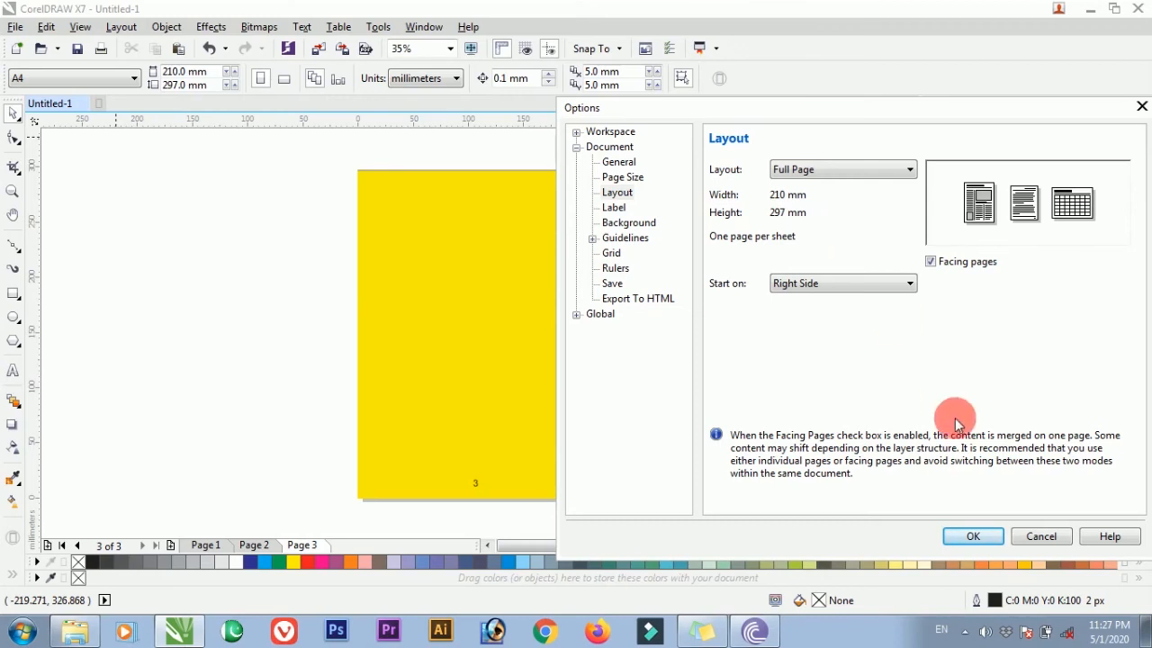
click(981, 535)
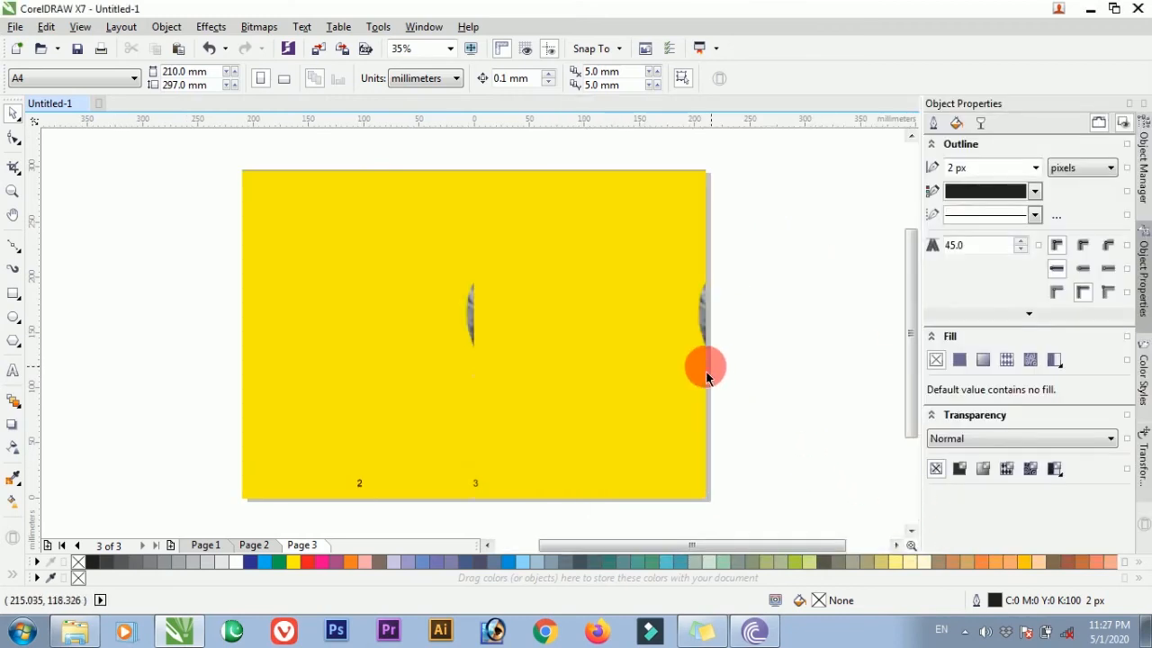
Examine the facing-page spread and its page numbers 2 and 3
drag(352, 296, 639, 352)
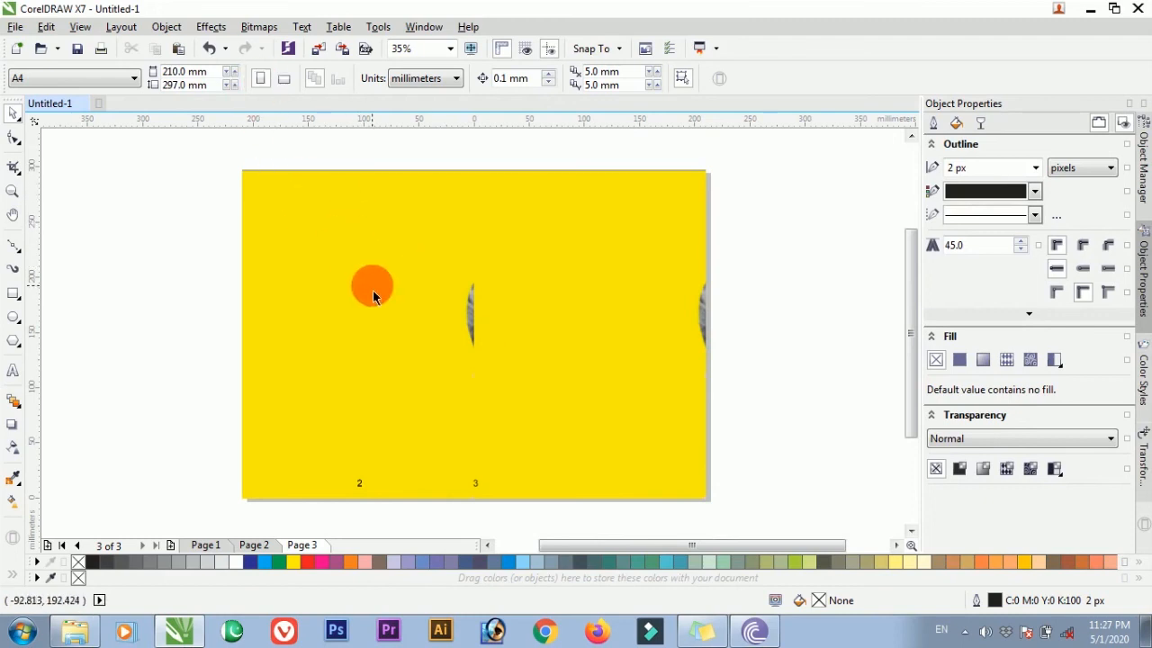
click(360, 488)
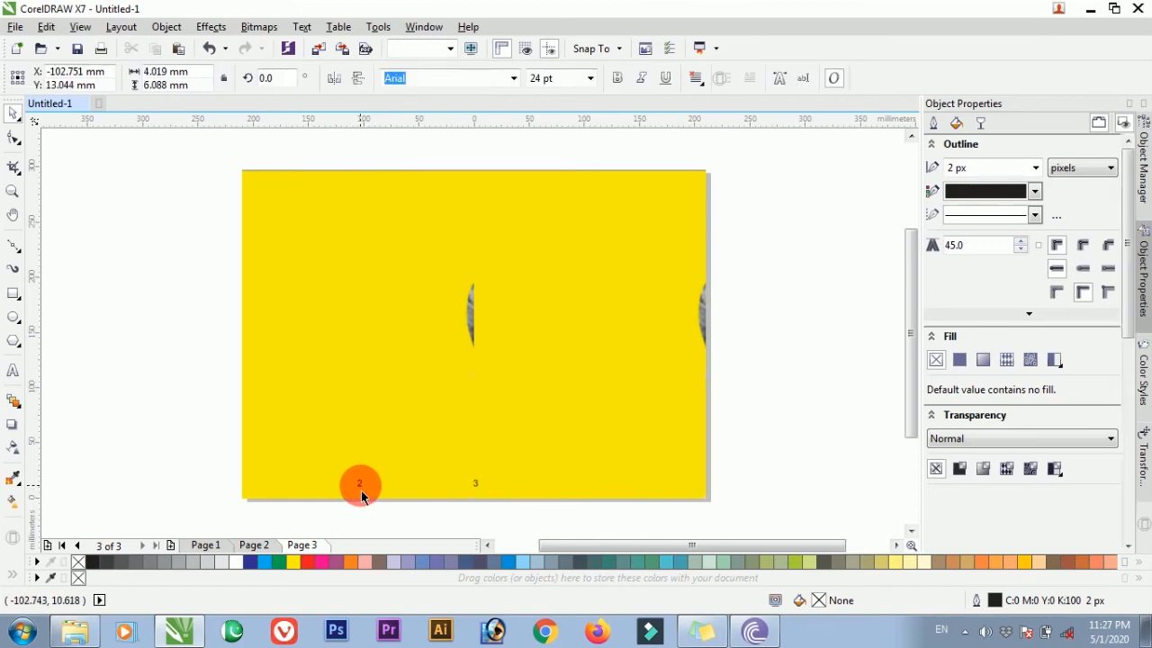
click(475, 486)
click(608, 490)
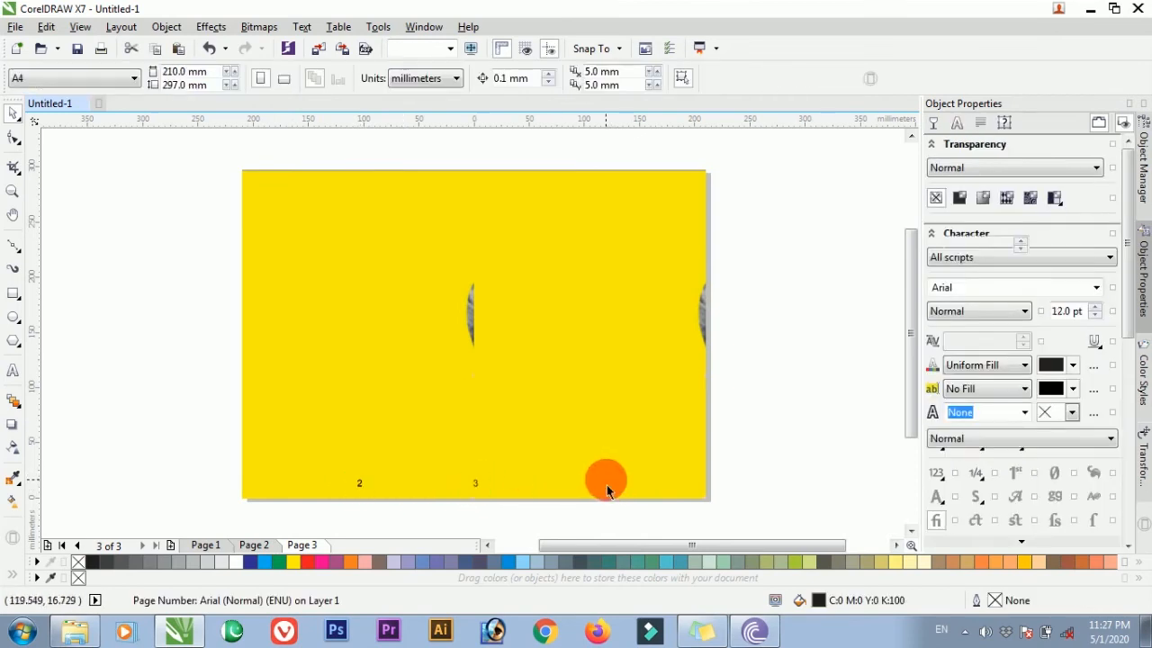
drag(552, 531, 651, 480)
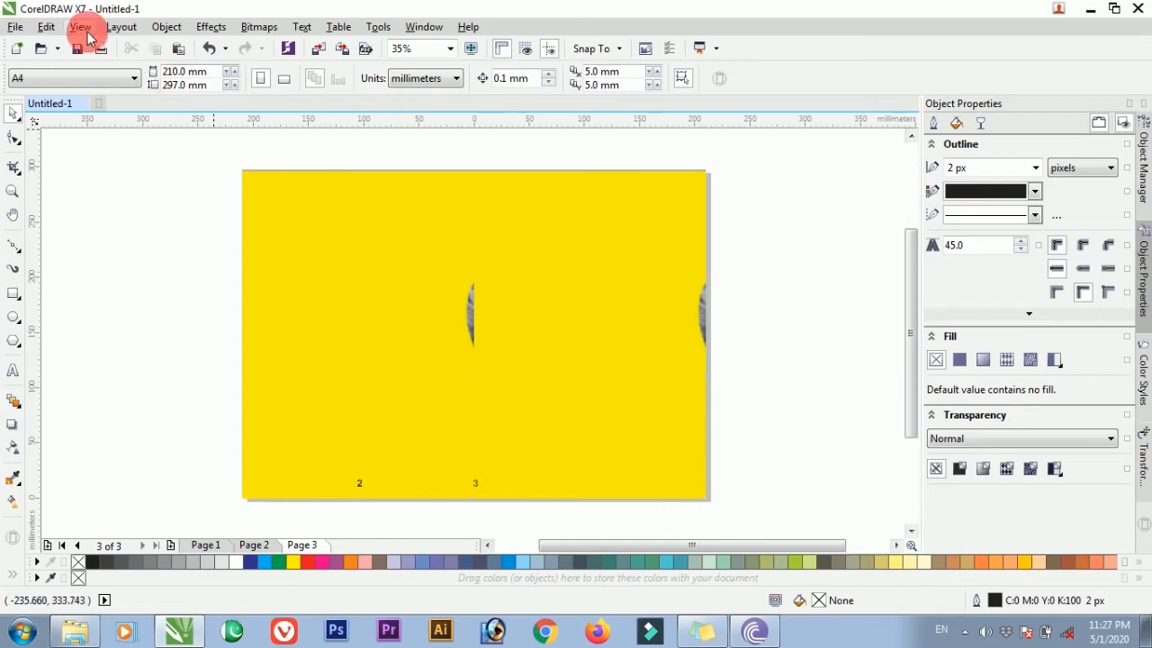
Turn off facing pages in the page layout options
click(119, 27)
click(203, 249)
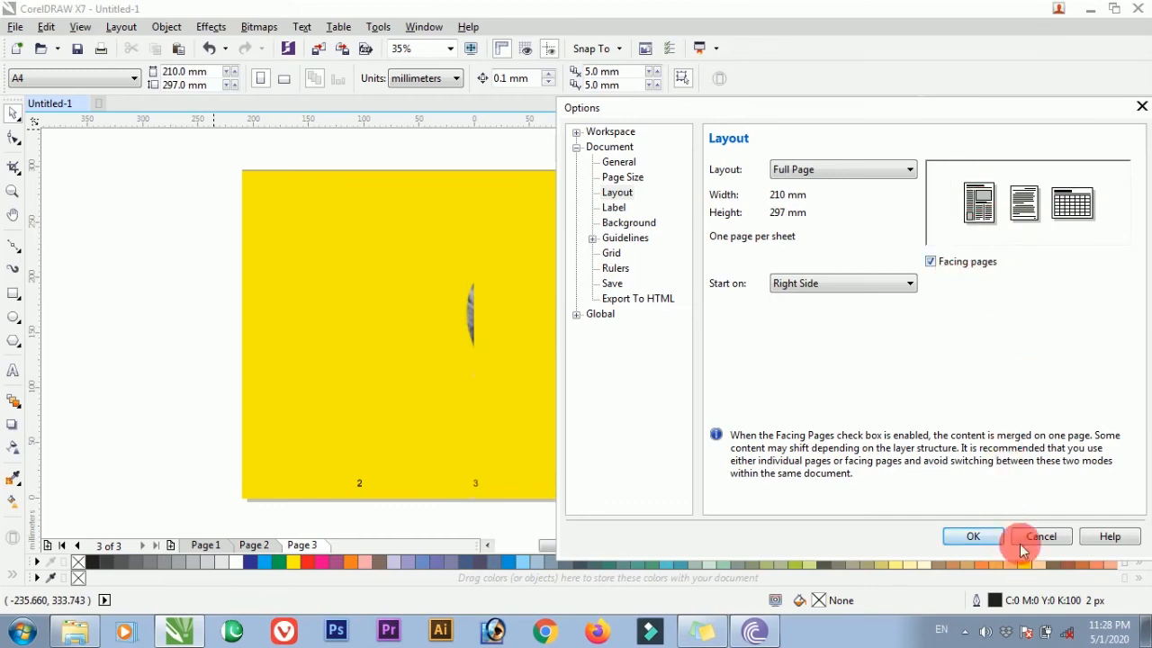
click(931, 262)
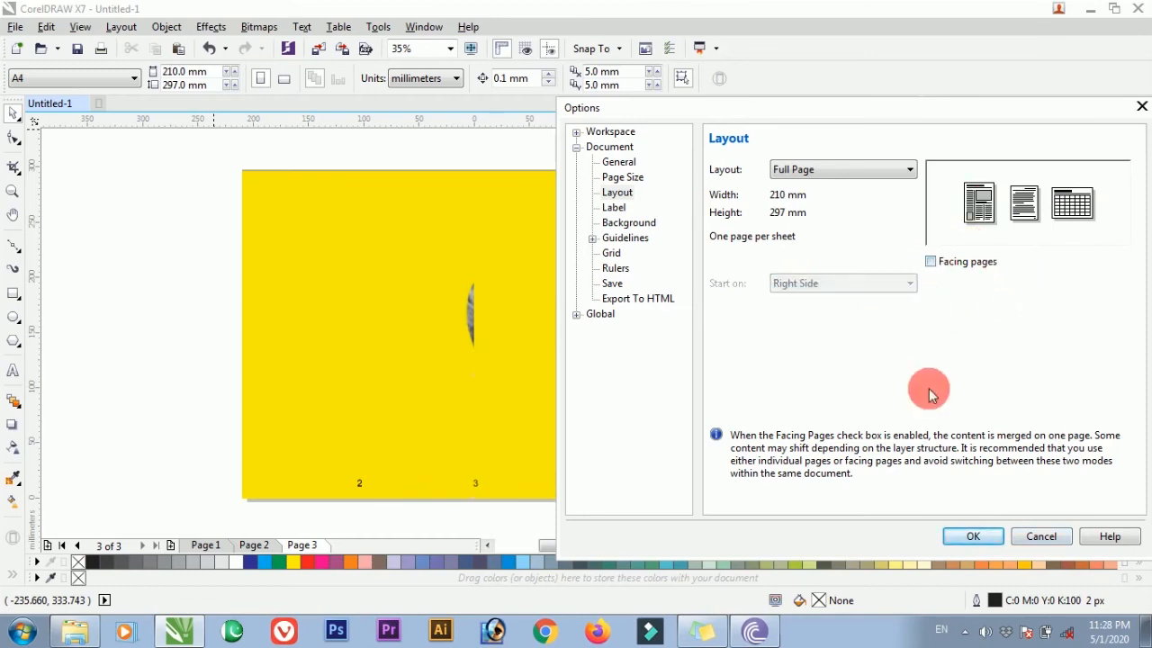
click(991, 544)
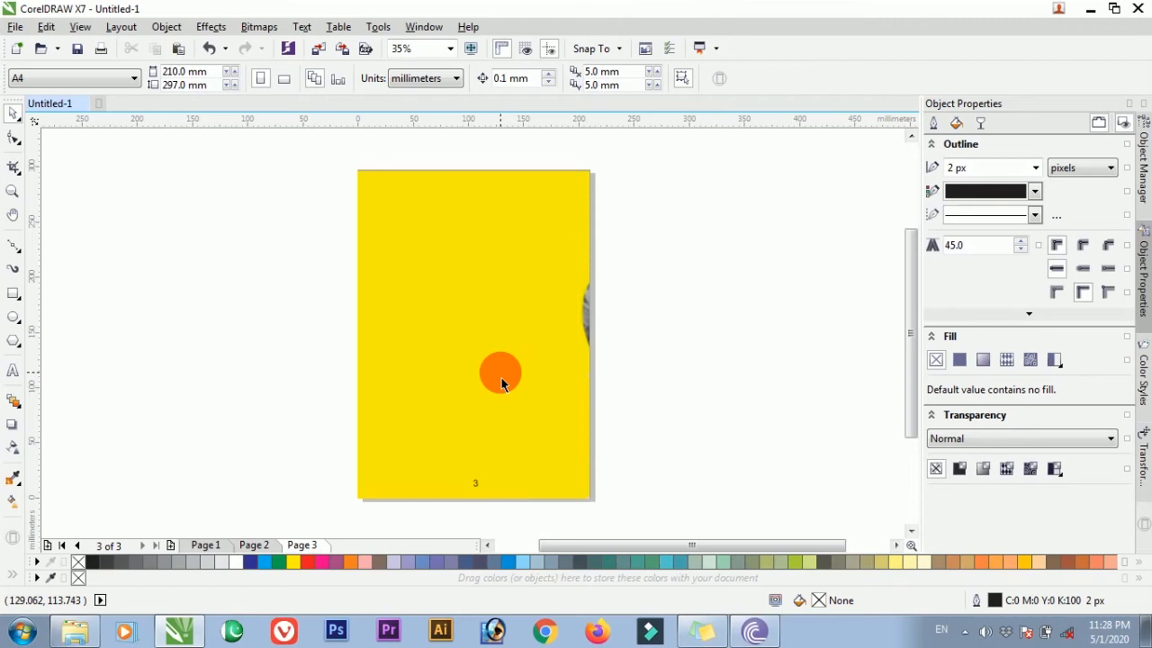
Set the document to No Background and delete the page number 3 from page 3
click(122, 27)
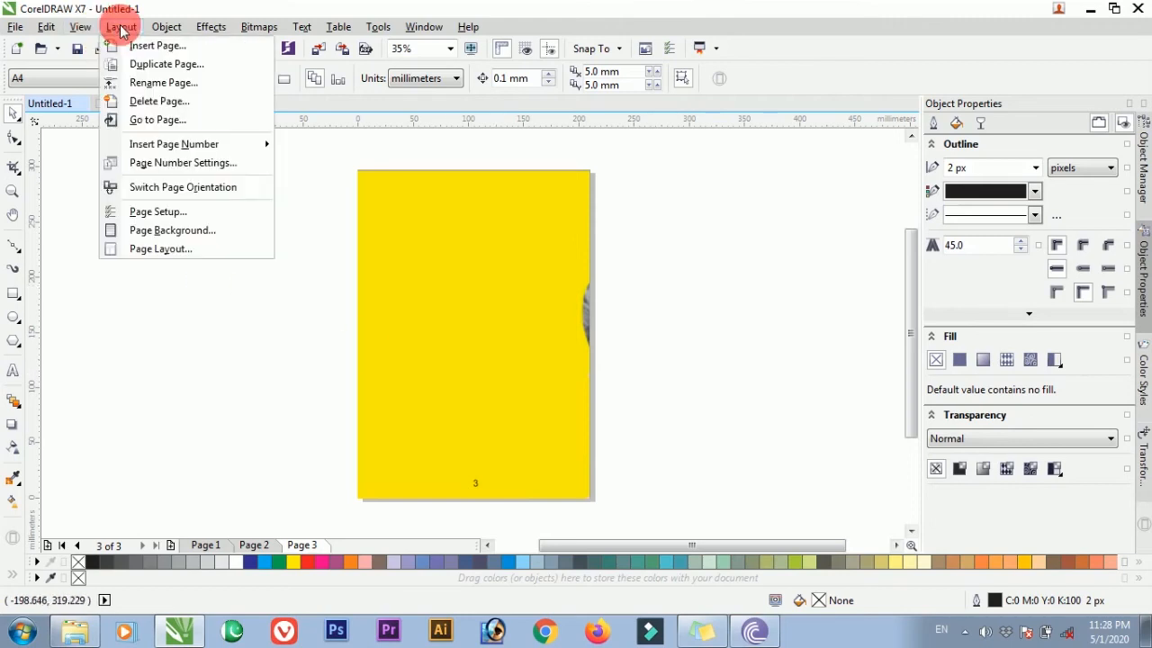
click(240, 357)
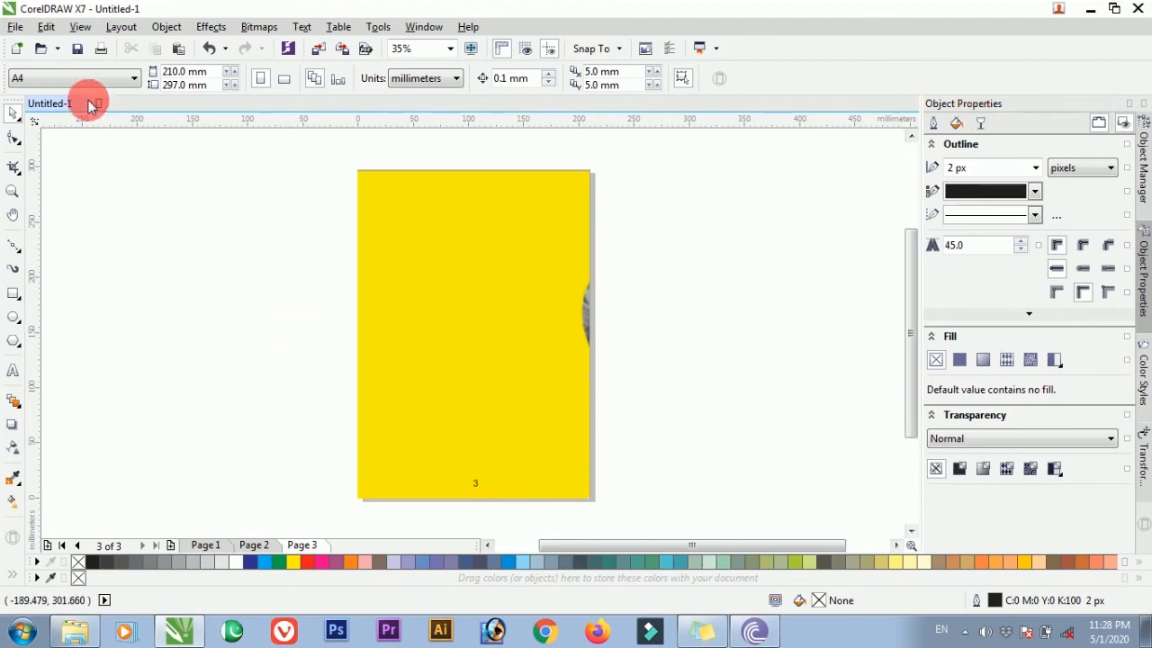
click(121, 26)
click(189, 232)
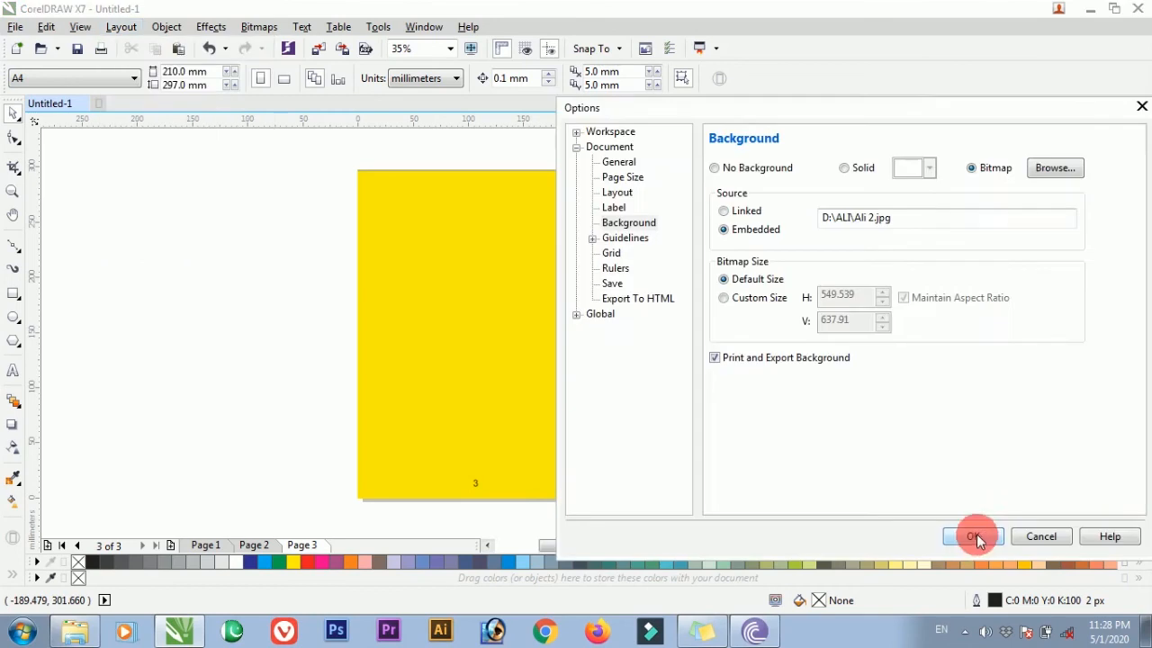
click(715, 168)
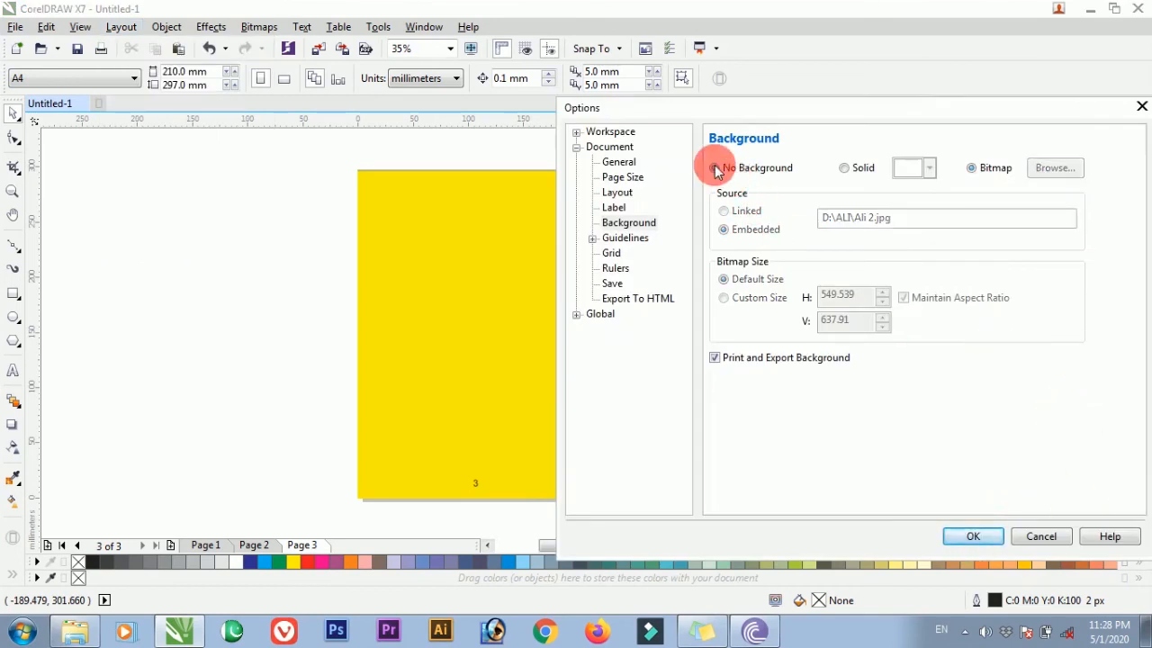
click(972, 536)
drag(390, 406, 517, 500)
key(Delete)
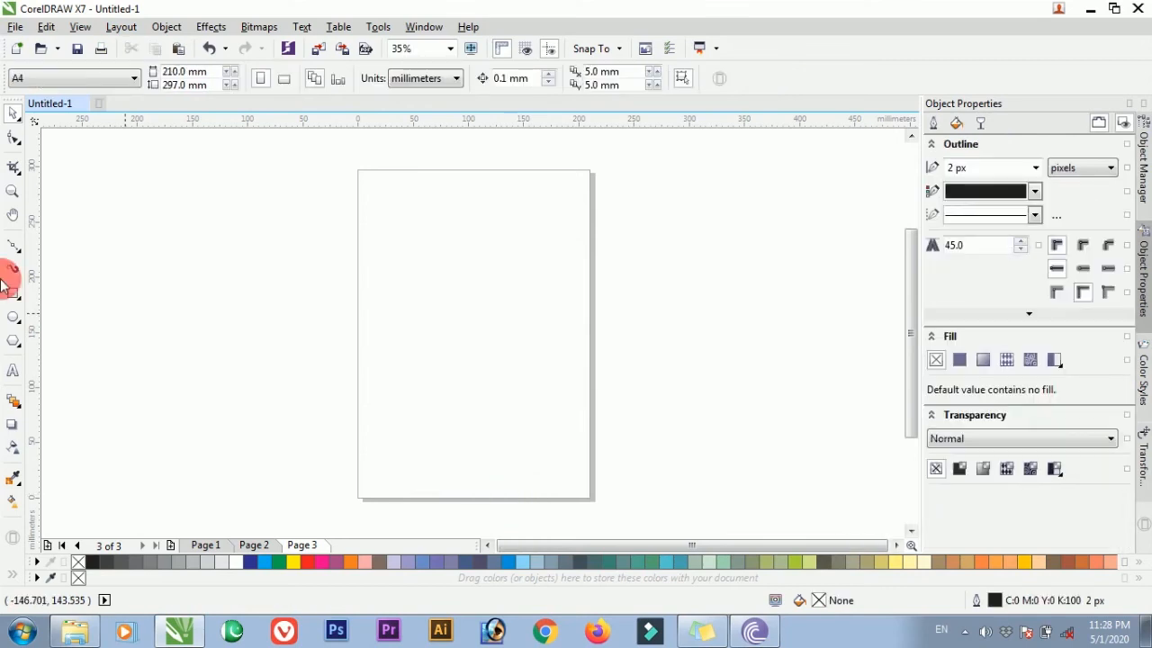
Draw a rectangle about 424 mm wide and 244 mm high across page 3, extending past both sides of the page
click(14, 293)
drag(280, 196, 469, 280)
drag(579, 352, 750, 466)
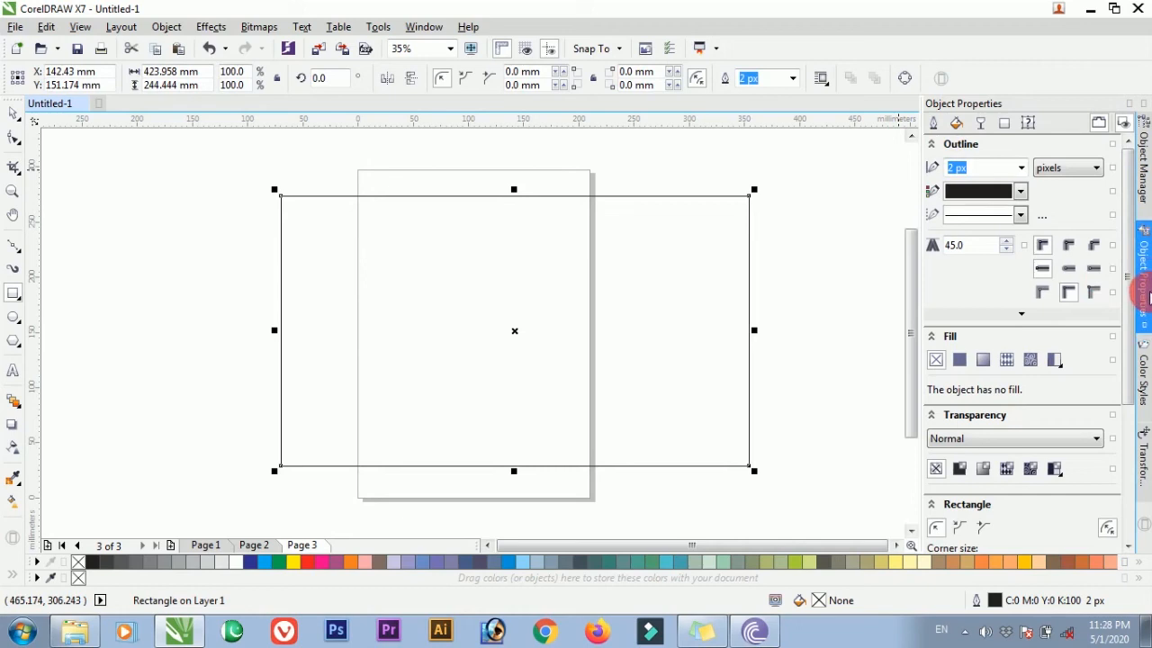
Look over the list of available dockers and set the rectangle's outline width to 16 px in its object properties
click(422, 27)
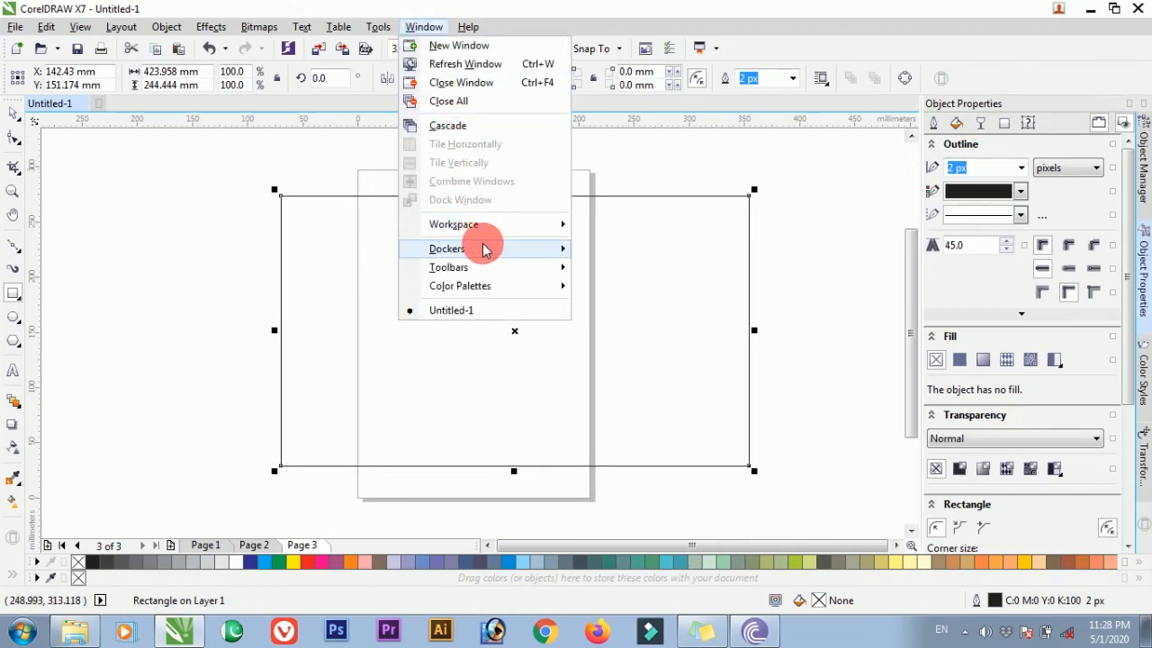
mouse_move(484, 253)
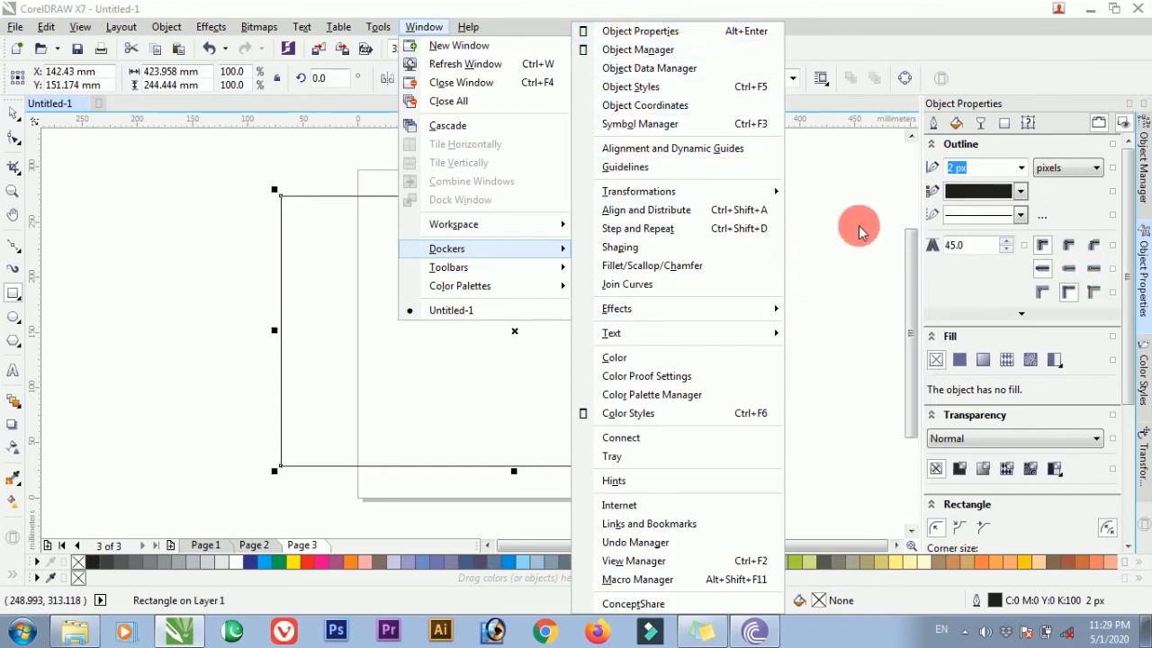
click(1145, 180)
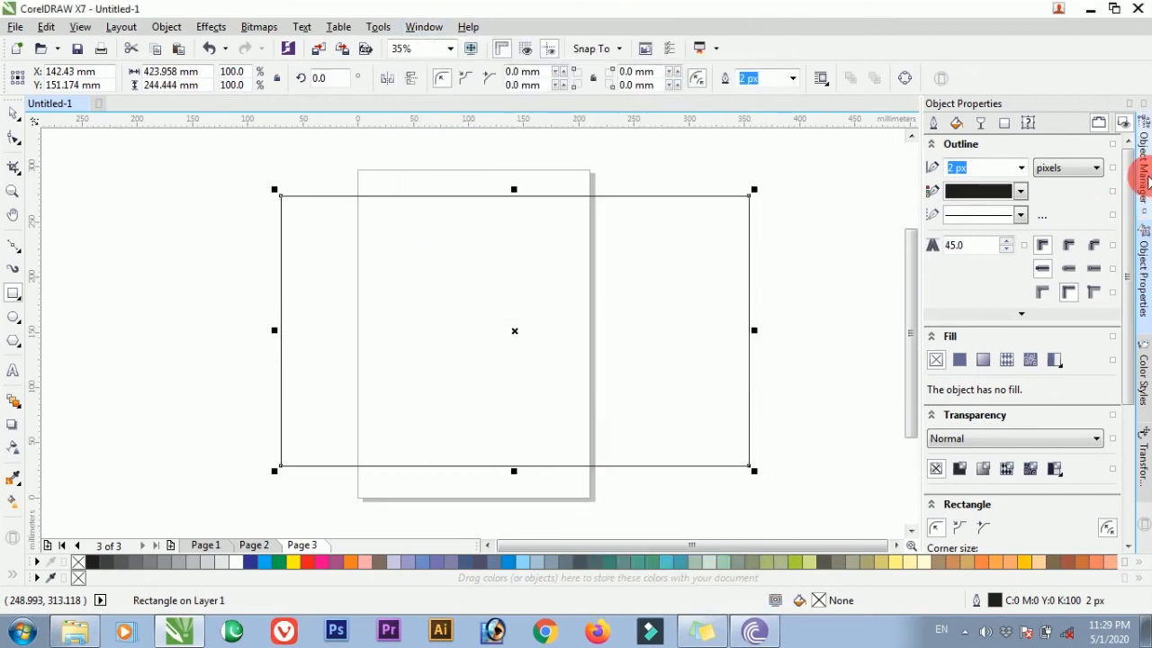
click(1143, 252)
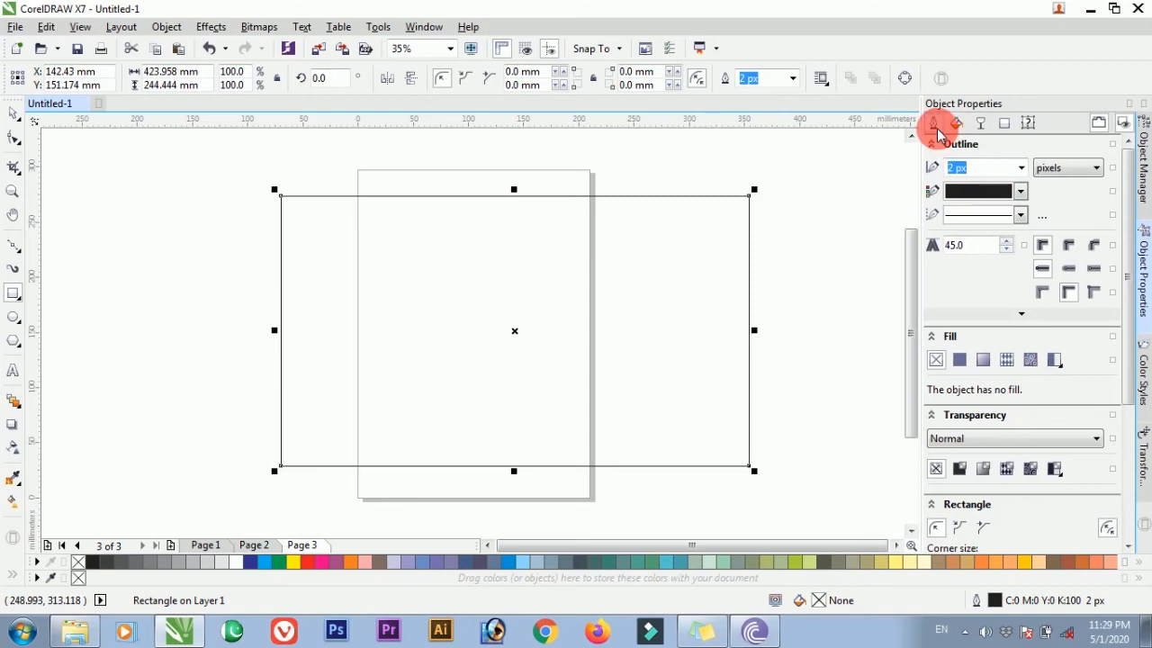
click(938, 131)
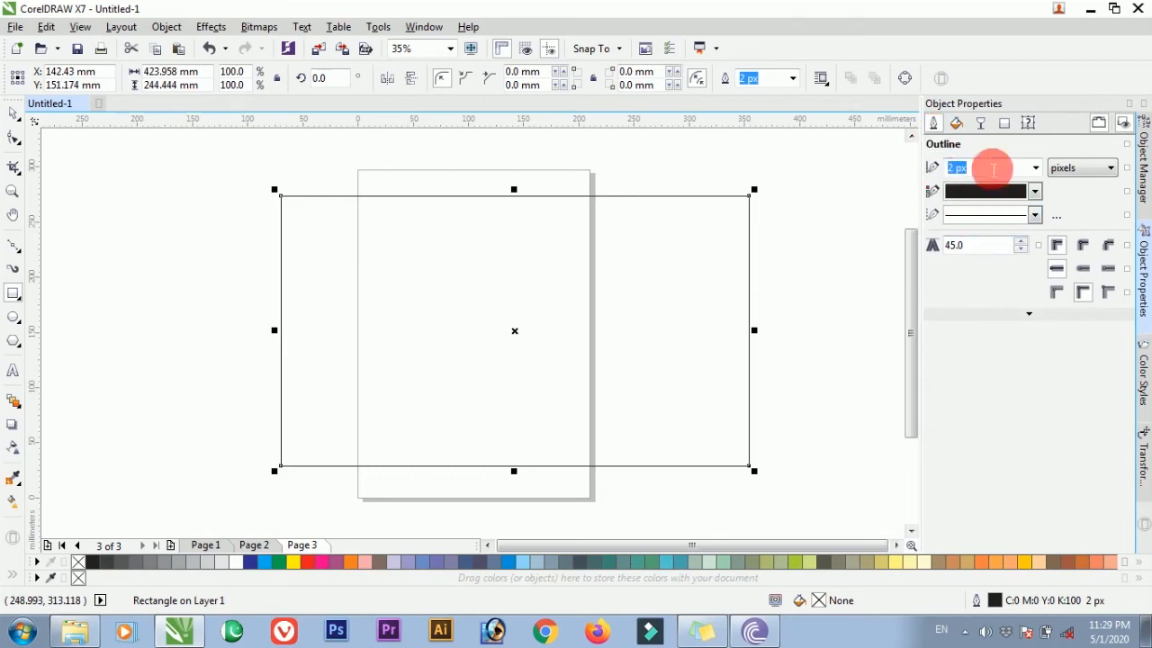
click(1035, 169)
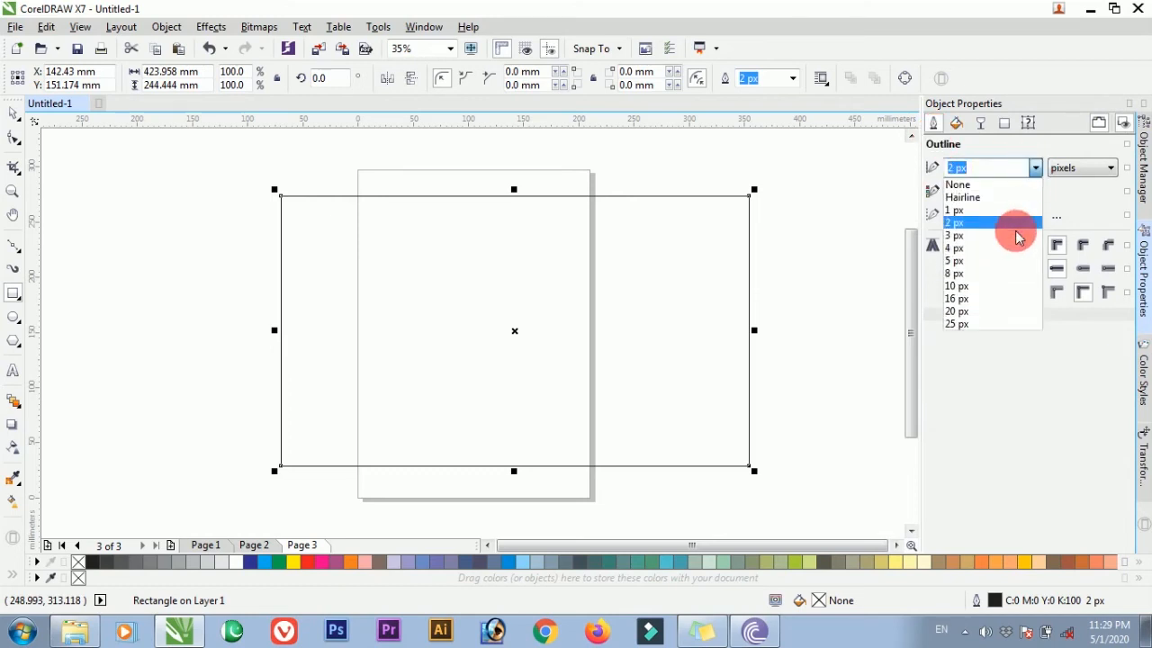
click(994, 306)
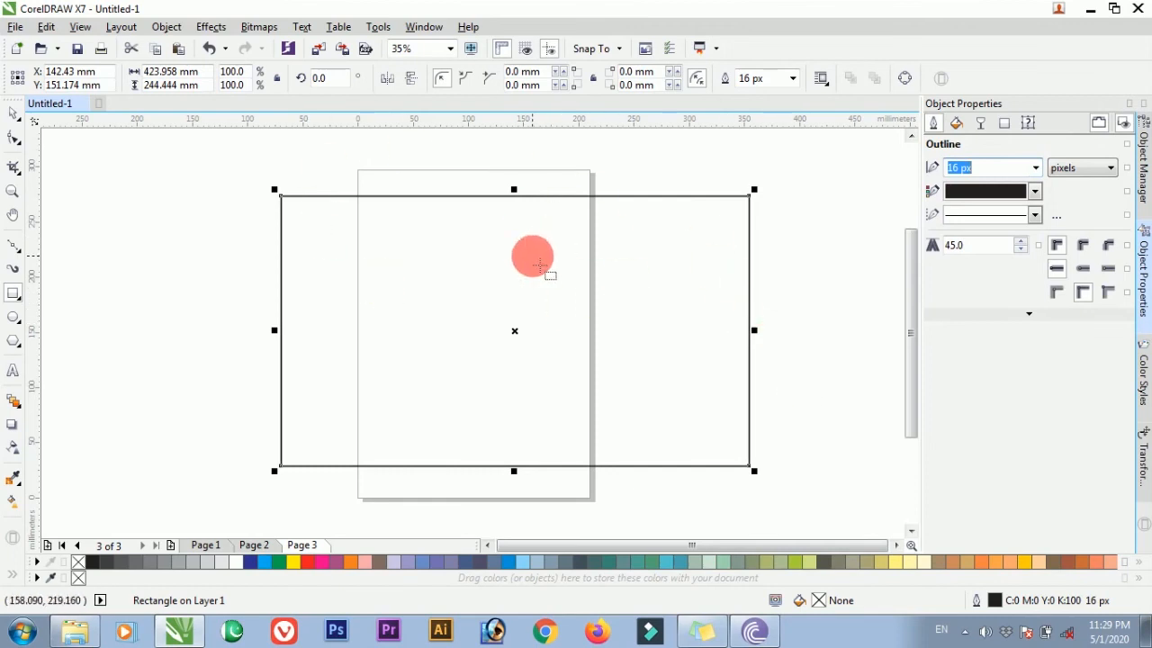
Color the rectangle's outline orange and give it a long-dashed line style
click(1035, 195)
click(969, 257)
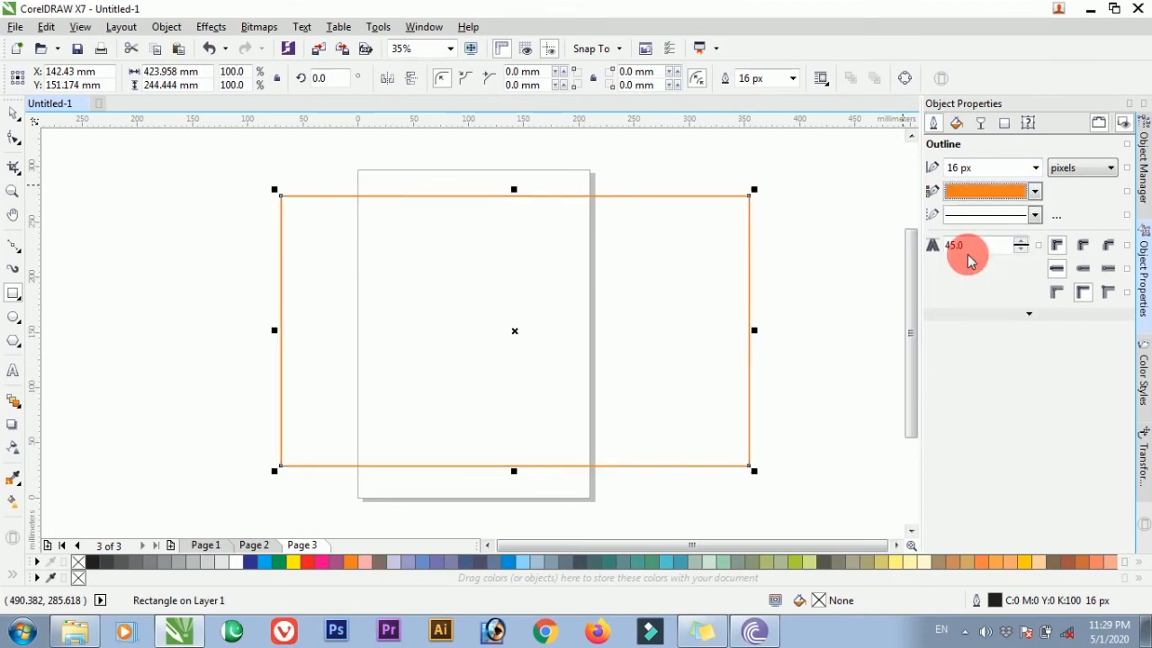
click(1035, 214)
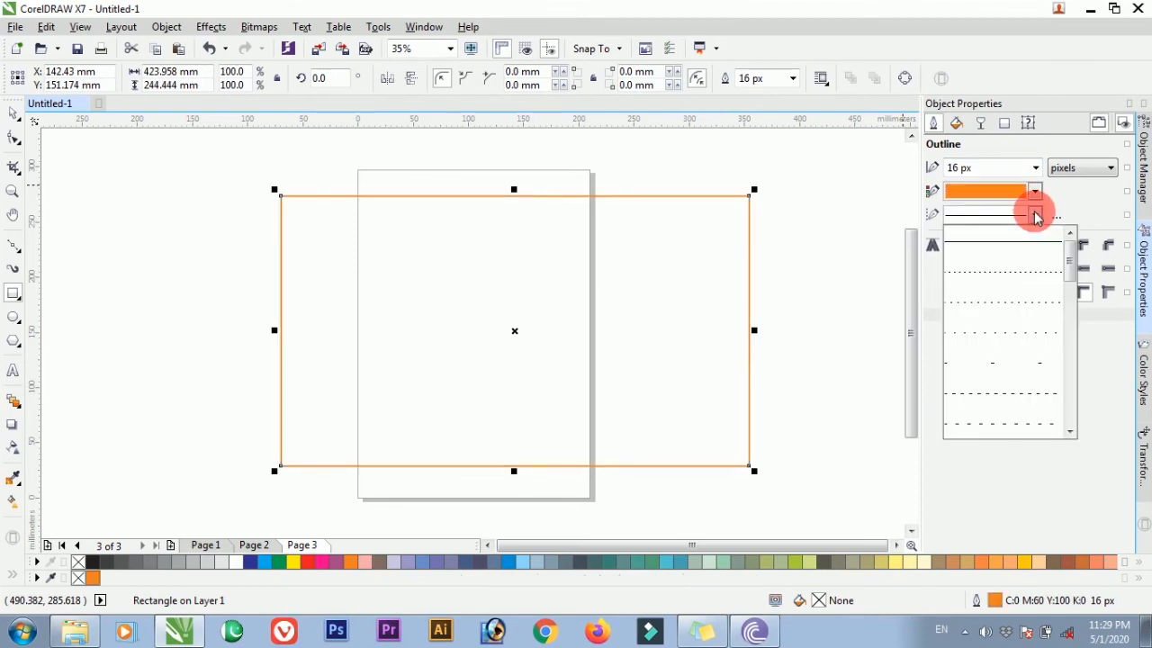
drag(1067, 266, 1072, 336)
click(1005, 259)
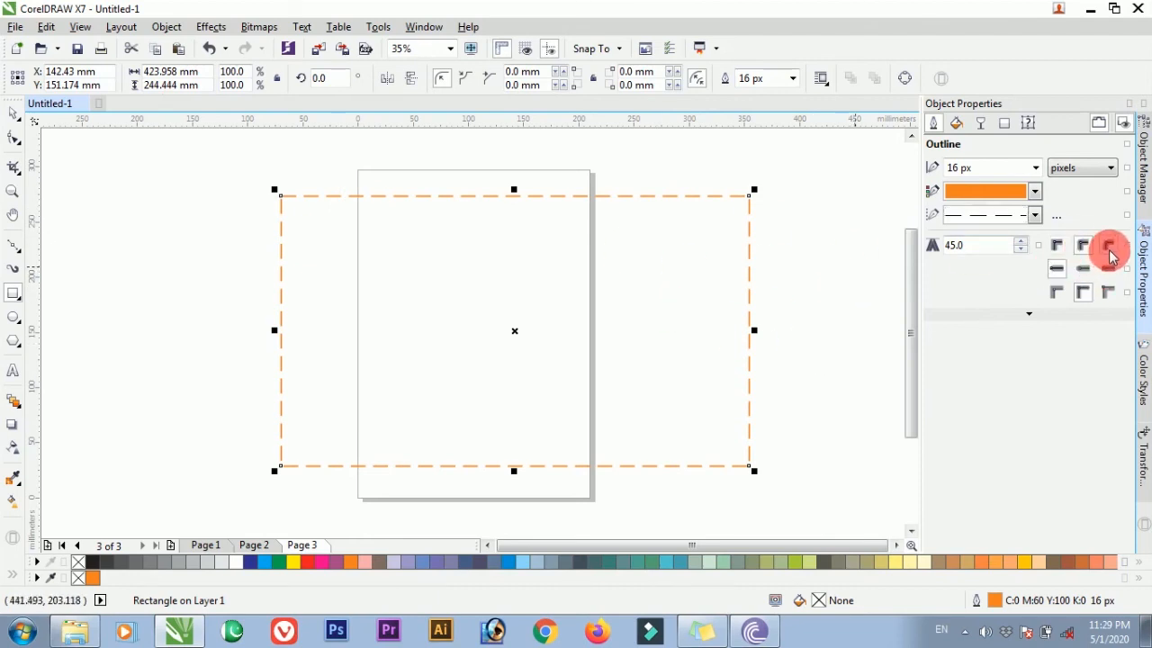
Give the dashed outline beveled corners and round line caps, checking the effect up close at the rectangle's upper-left corner
key(z)
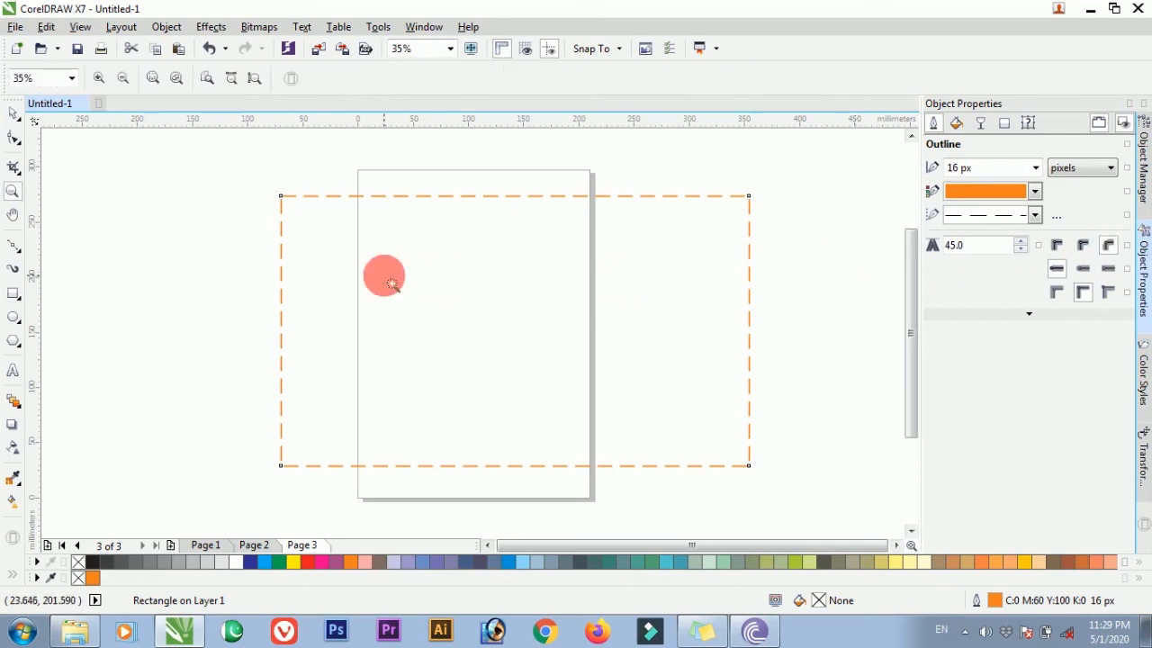
drag(264, 189, 300, 203)
drag(400, 364, 503, 488)
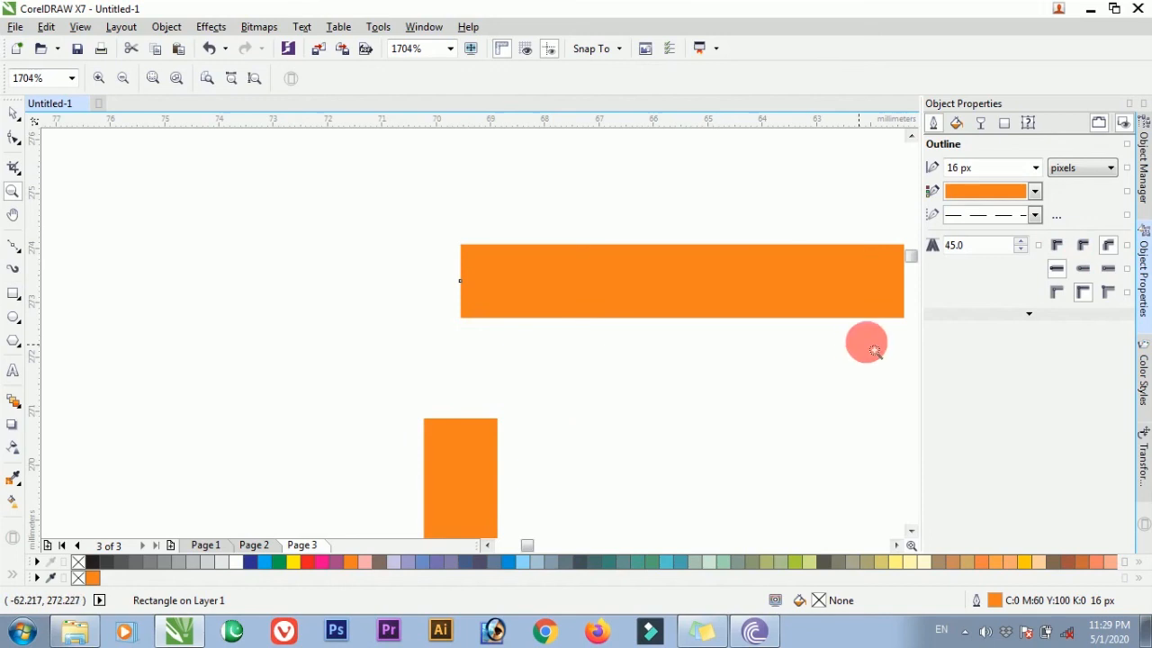
click(1082, 270)
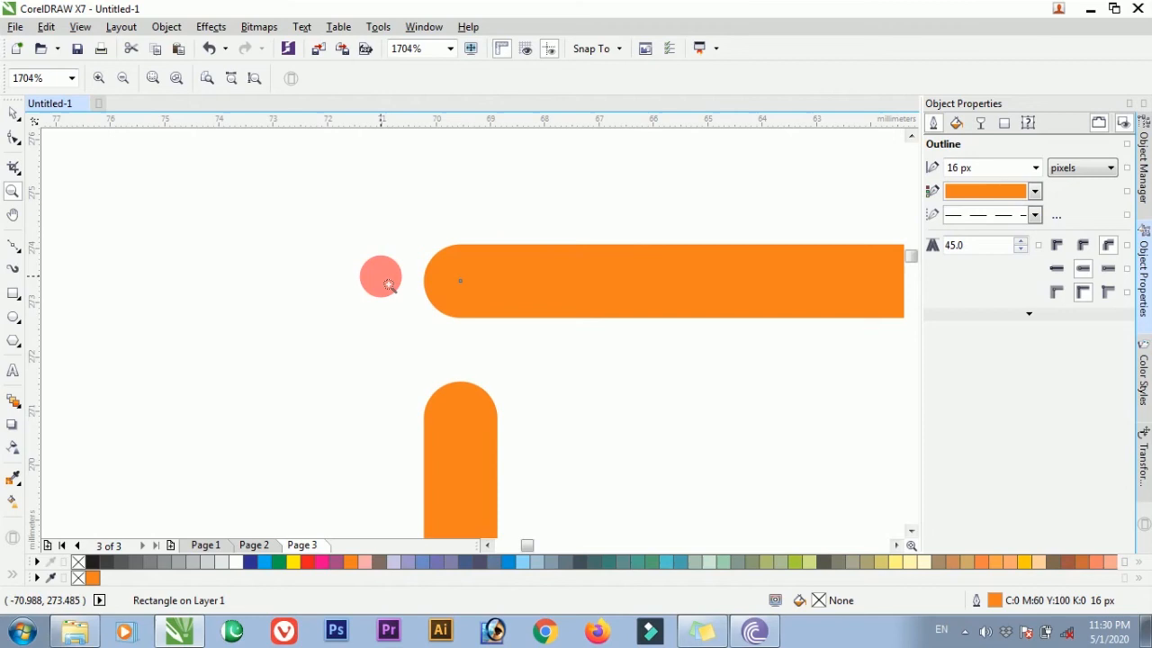
key(F3)
right_click(307, 202)
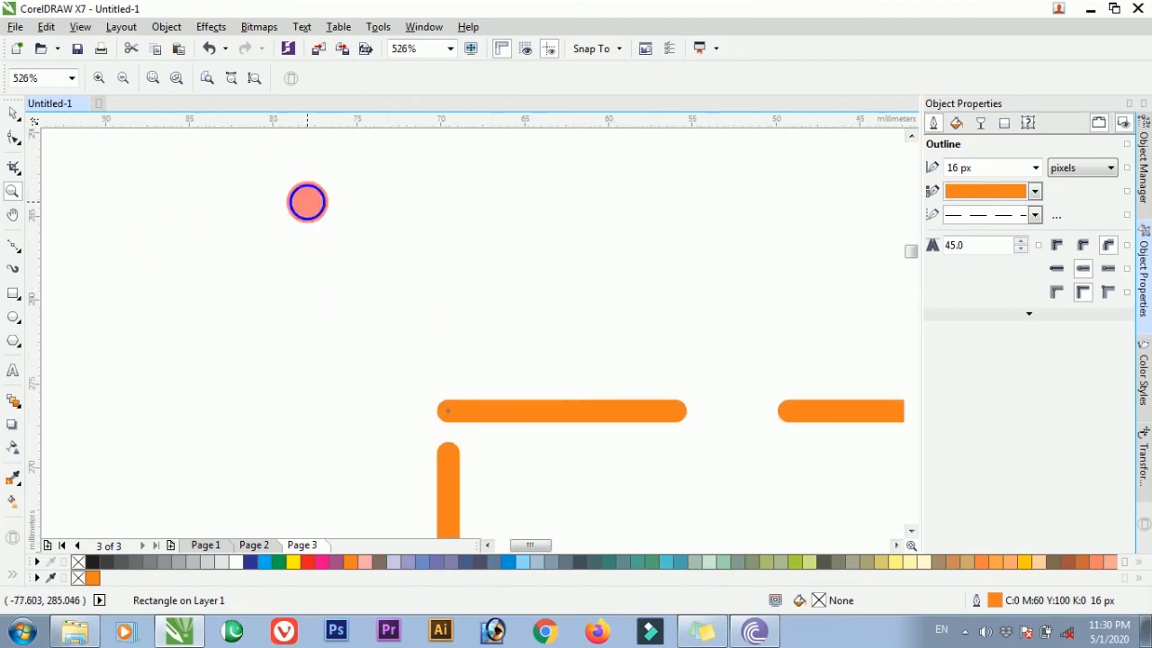
click(18, 115)
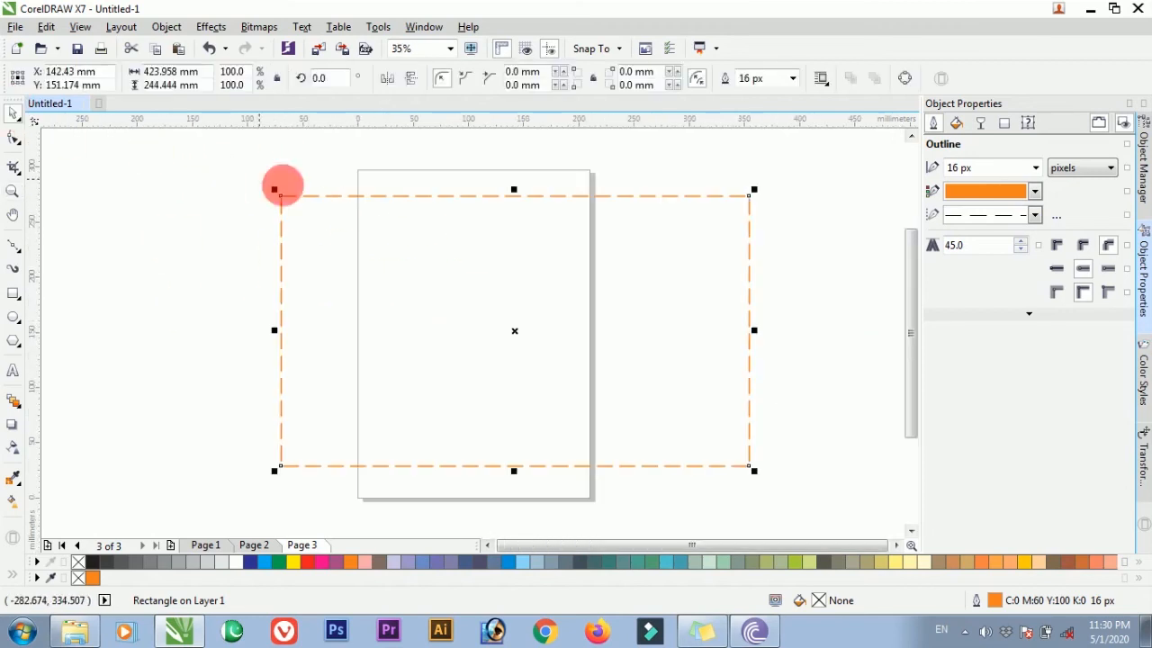
Give the rectangle a uniform fill, trying palette colors such as orange and green, and settle on purple C80 M100 Y0 K1
click(957, 126)
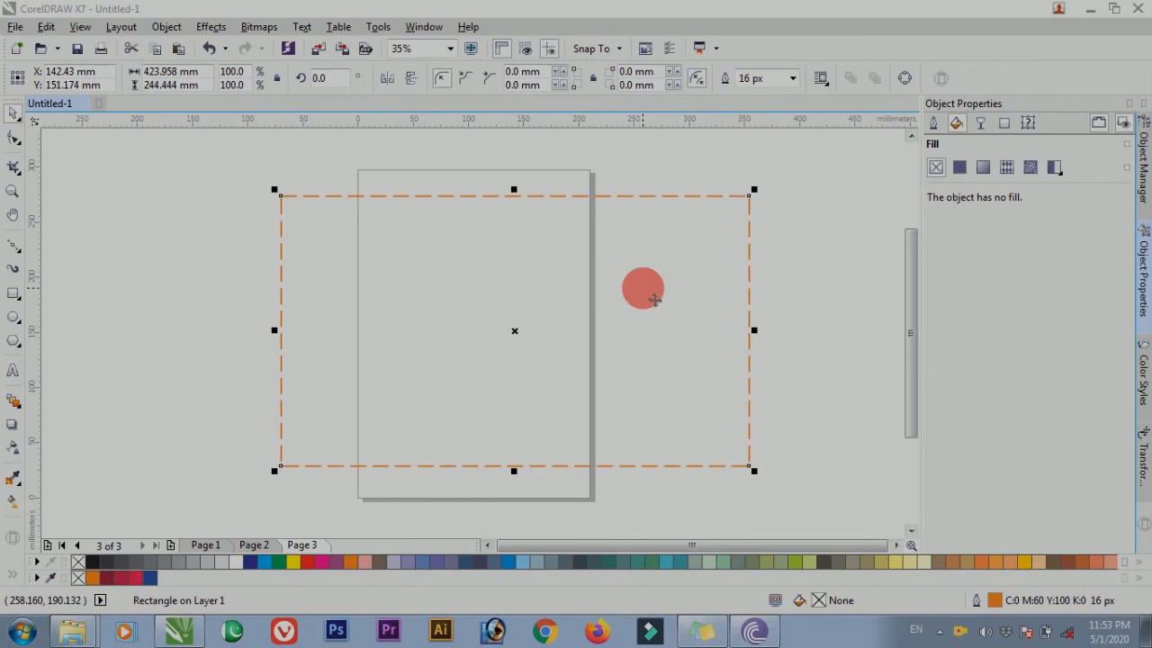
click(959, 169)
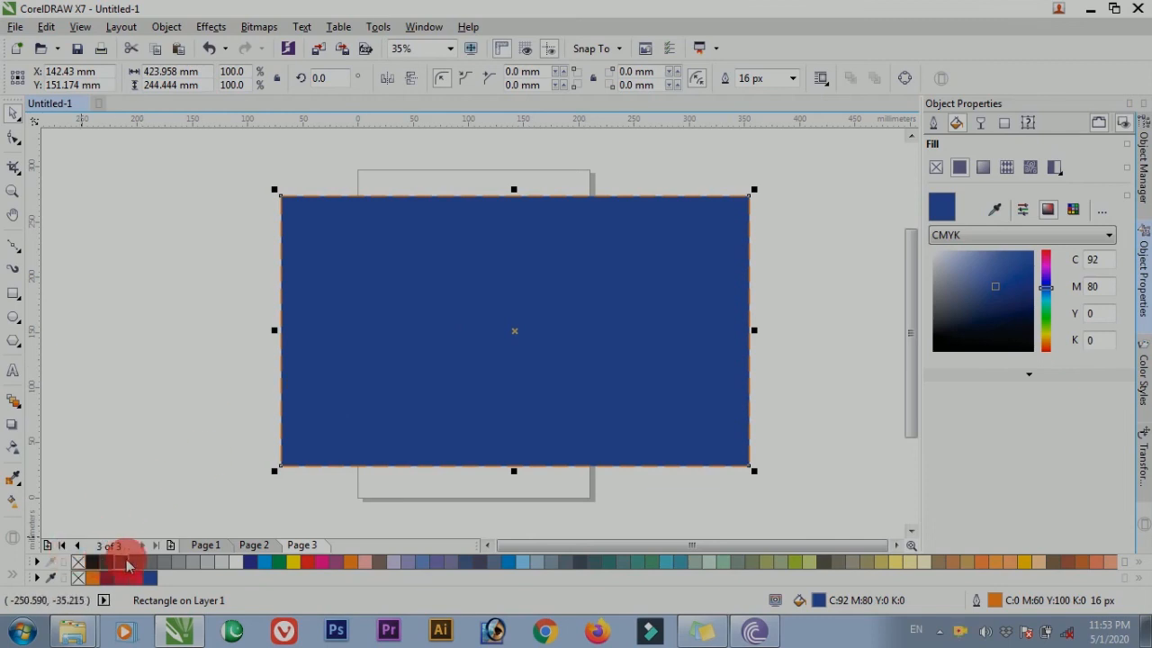
click(983, 562)
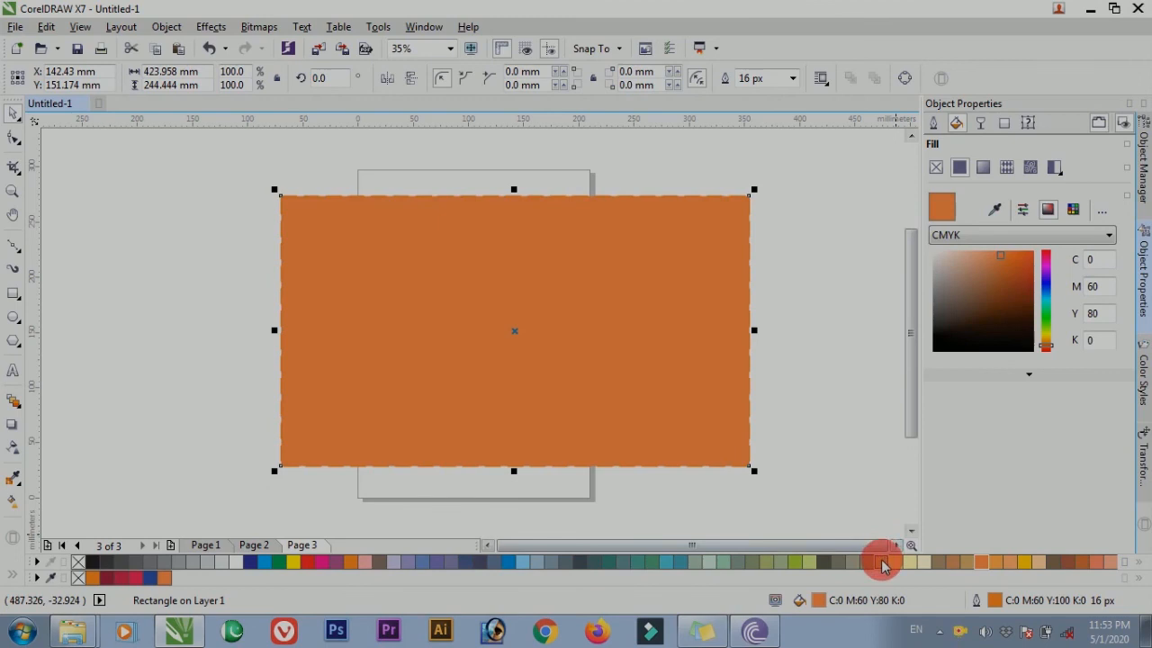
click(882, 562)
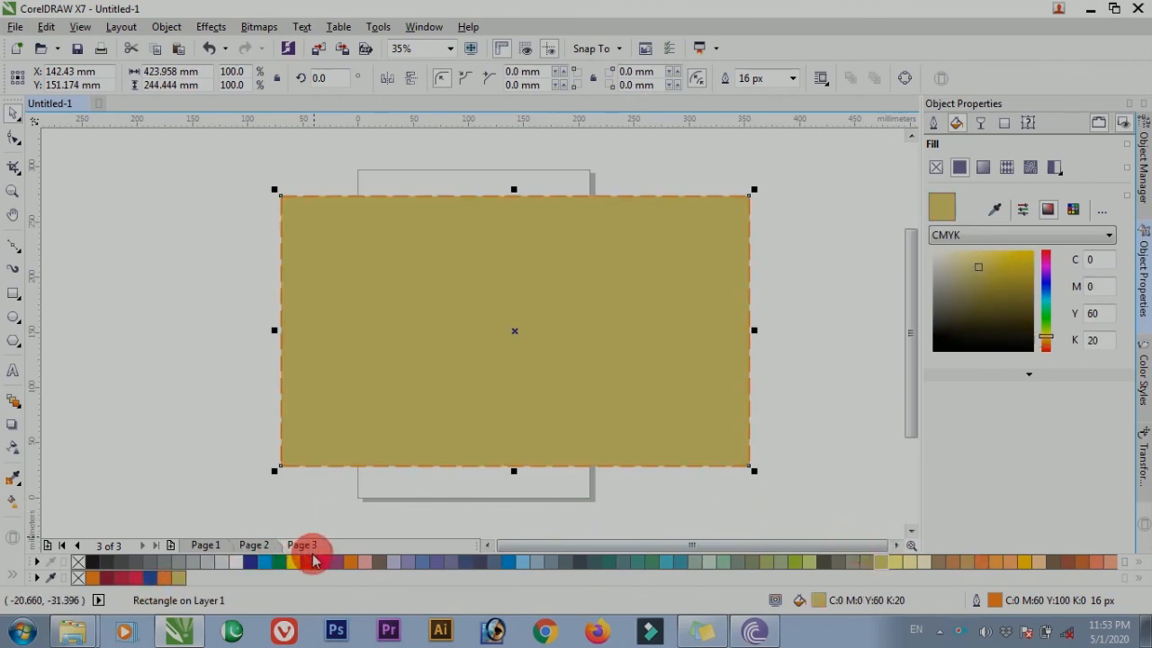
click(307, 562)
click(293, 562)
click(279, 562)
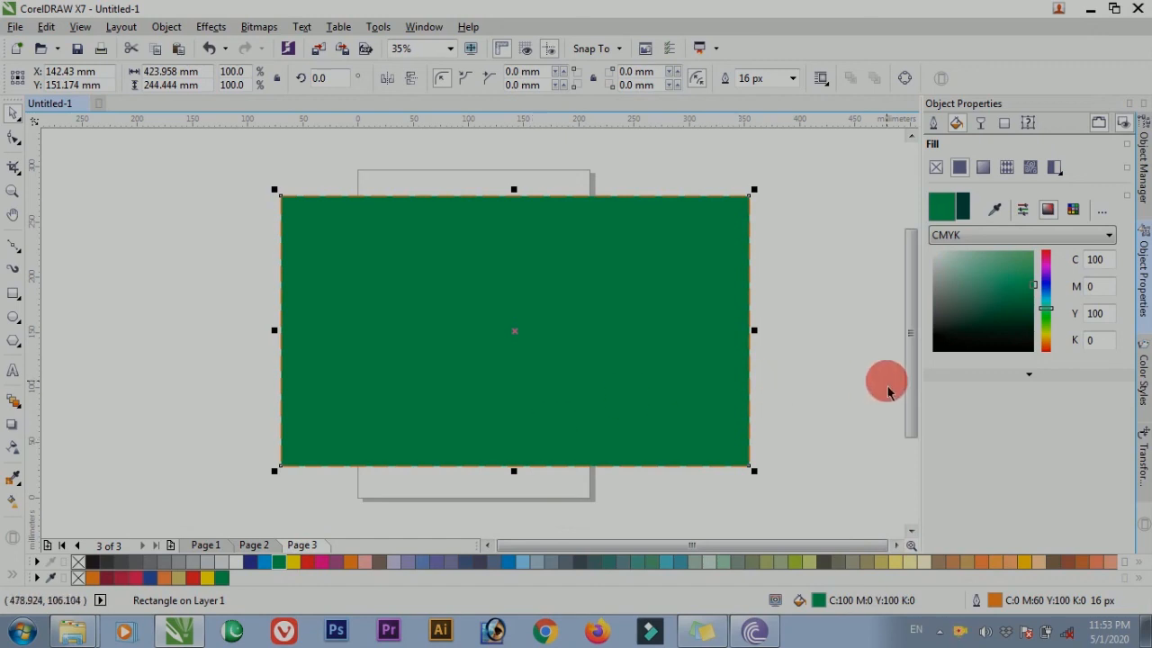
mouse_move(1053, 267)
mouse_down()
mouse_move(1049, 309)
mouse_move(1049, 272)
mouse_up()
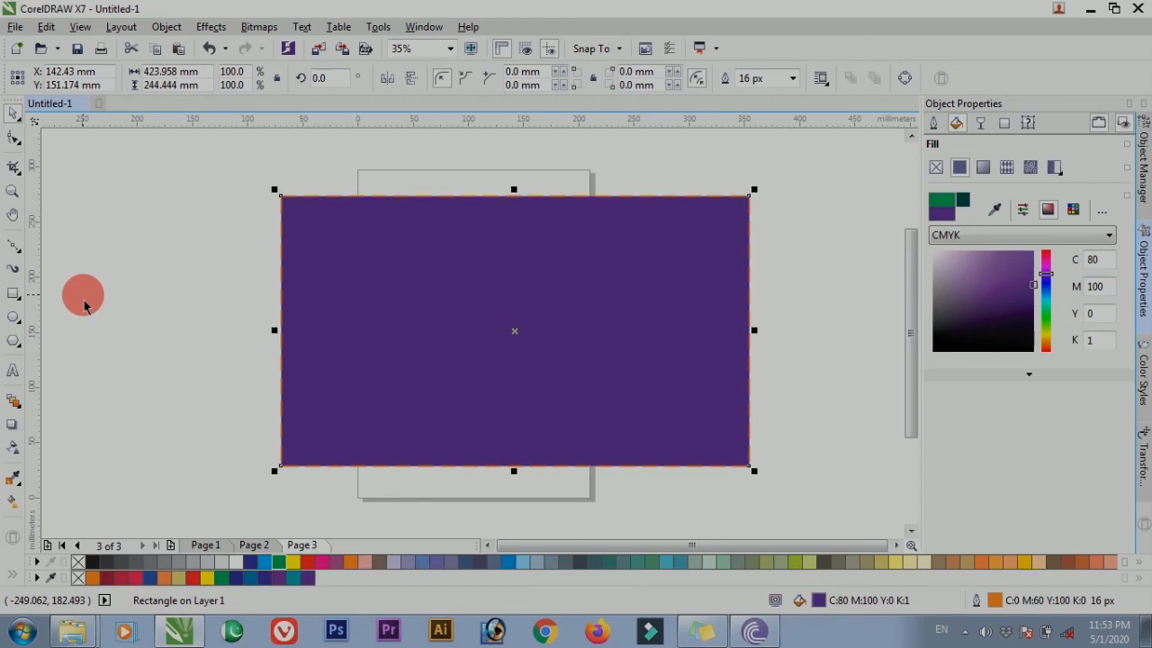
Draw a square about 119 mm wide beside the purple rectangle and fill it with red
click(13, 294)
drag(80, 213, 213, 343)
click(195, 579)
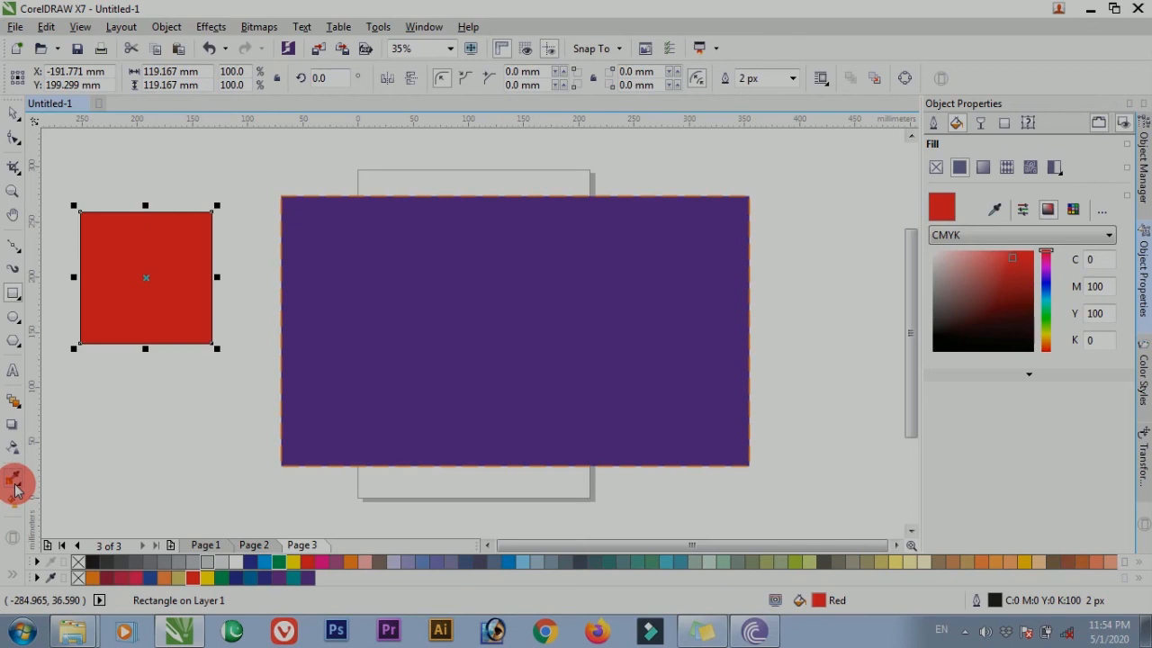
Try to pick up the square's red with the fill eyedropper and use it on the purple rectangle
click(995, 214)
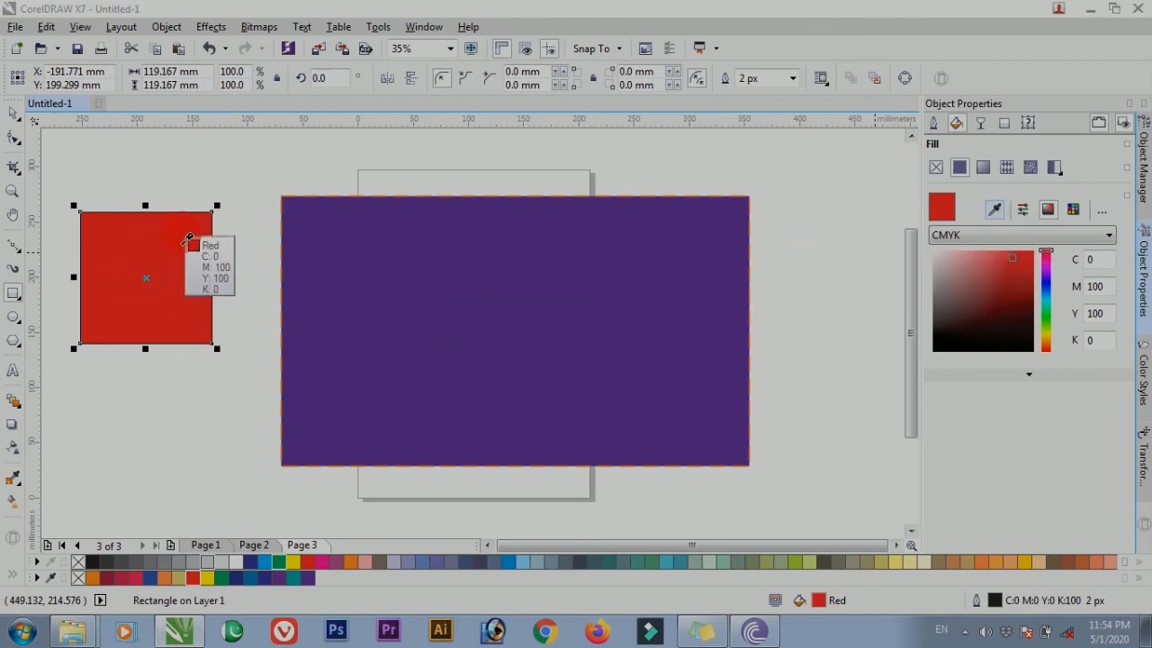
click(155, 245)
click(452, 272)
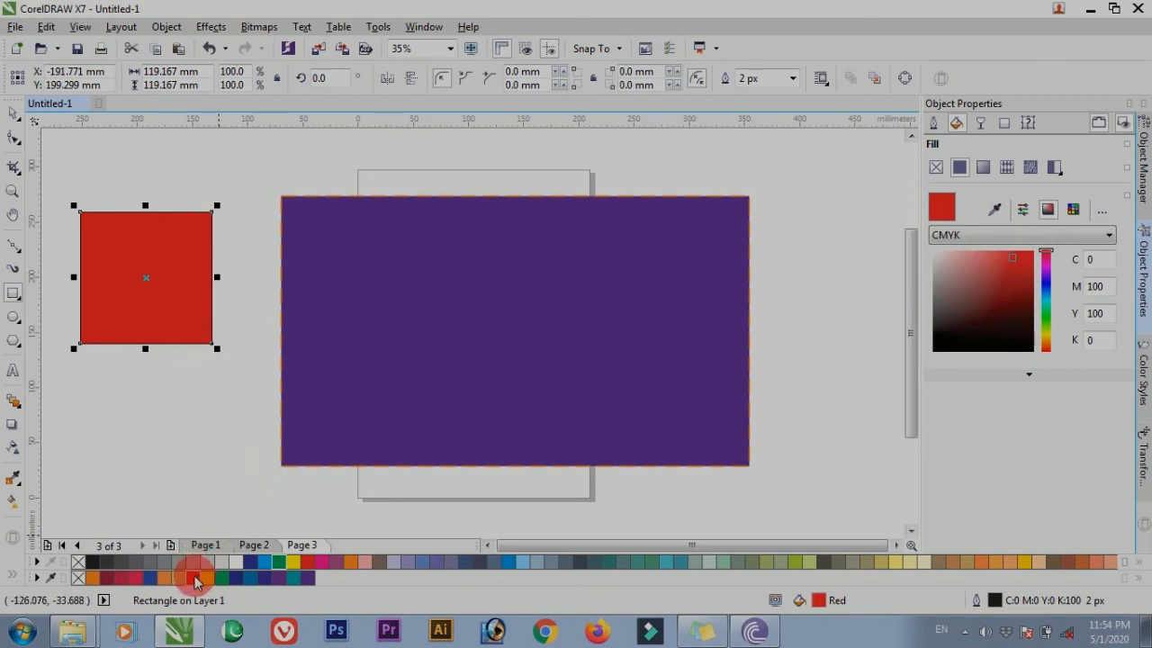
Sample the square's red with the Color Eyedropper and apply it as the large rectangle's fill
click(12, 475)
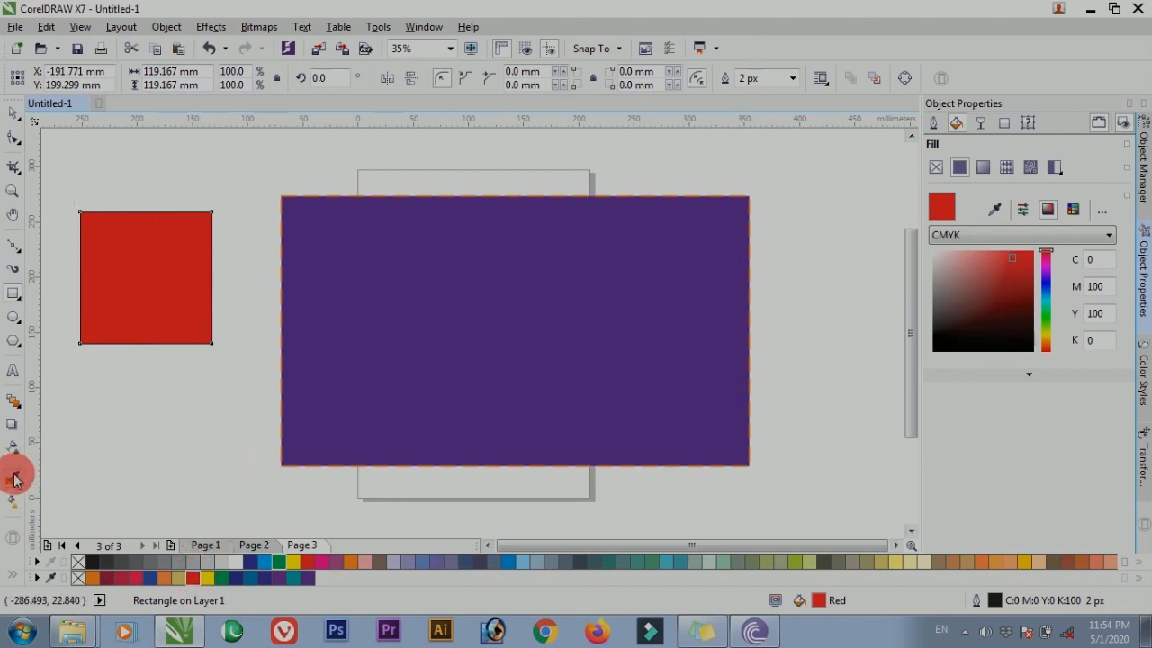
click(162, 293)
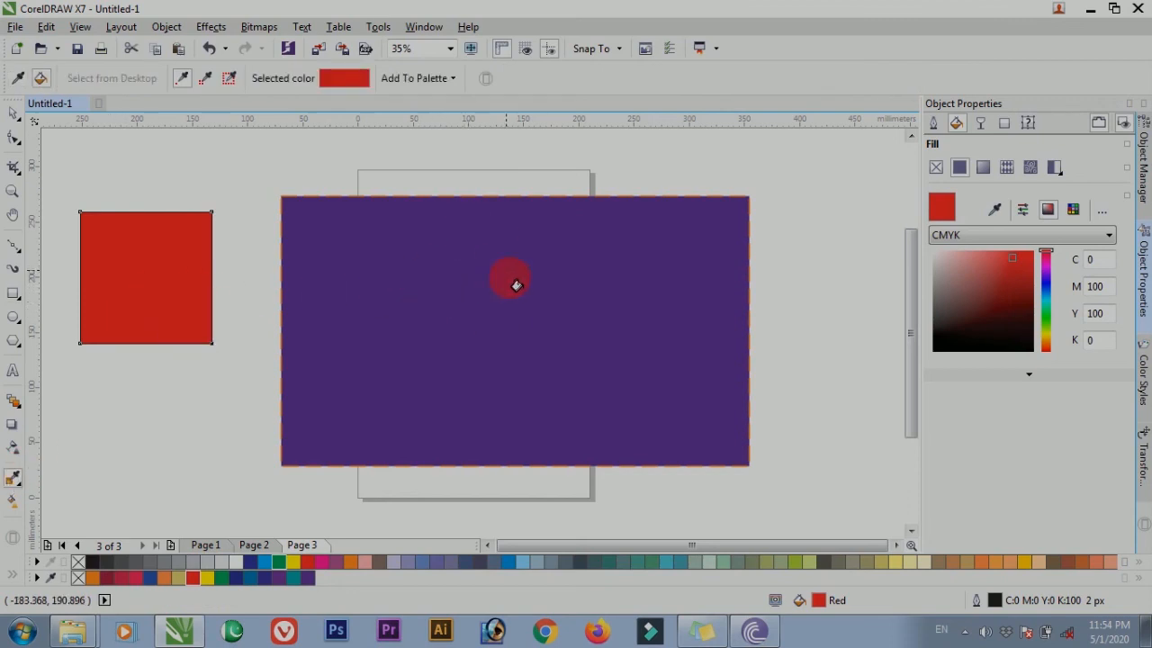
click(41, 78)
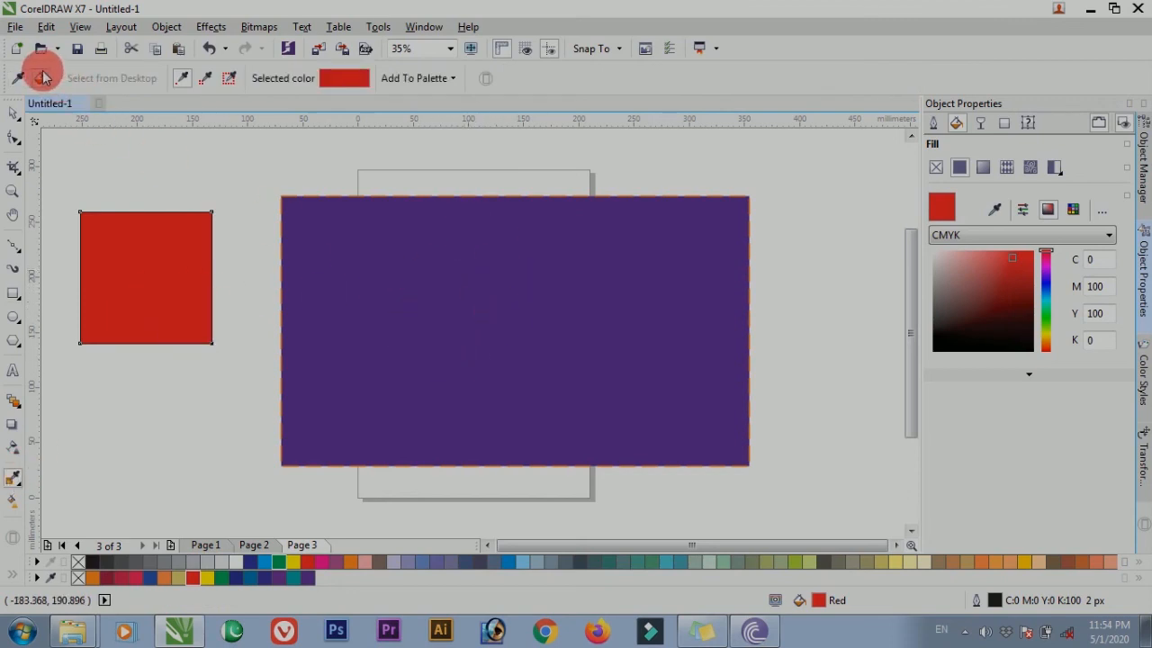
click(470, 347)
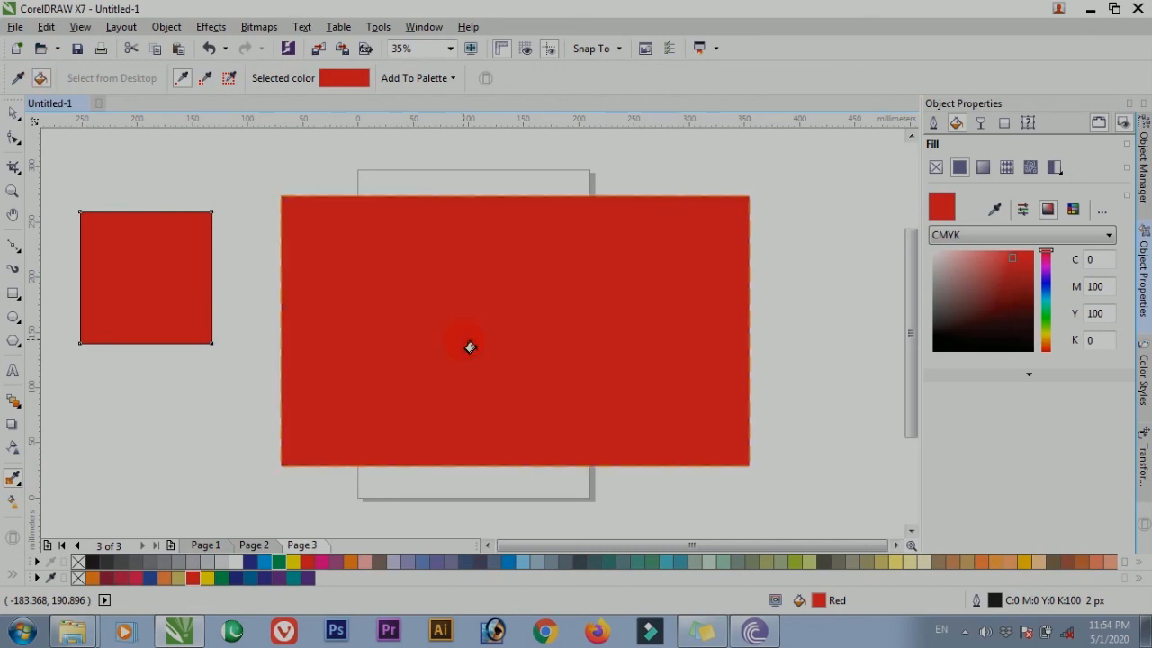
Try a fountain fill on the small square and delete the square
click(983, 169)
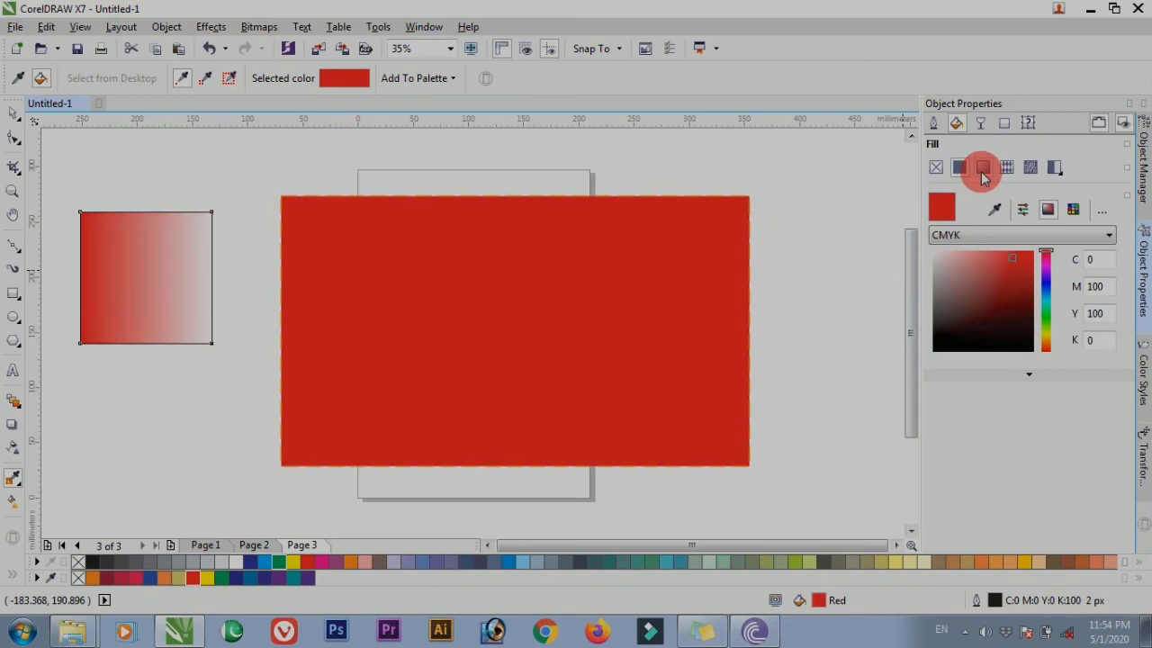
click(13, 118)
click(129, 301)
key(Delete)
Apply a fountain fill to the large rectangle and set its end color to near-black C61 M72 Y64 K86
click(522, 366)
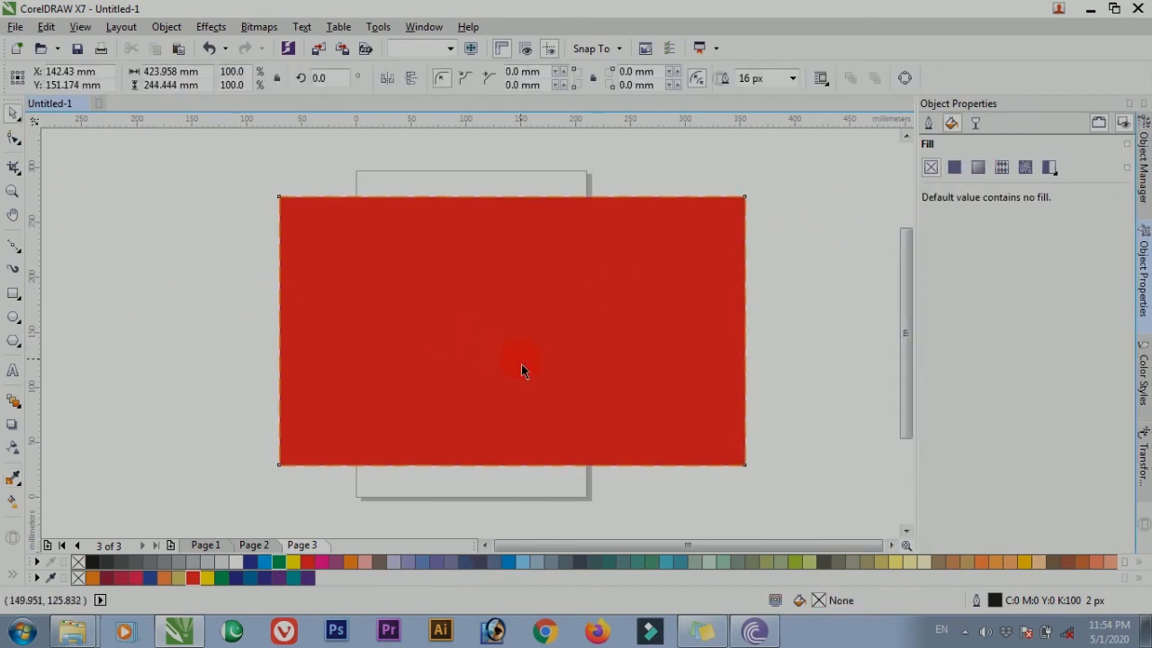
click(978, 170)
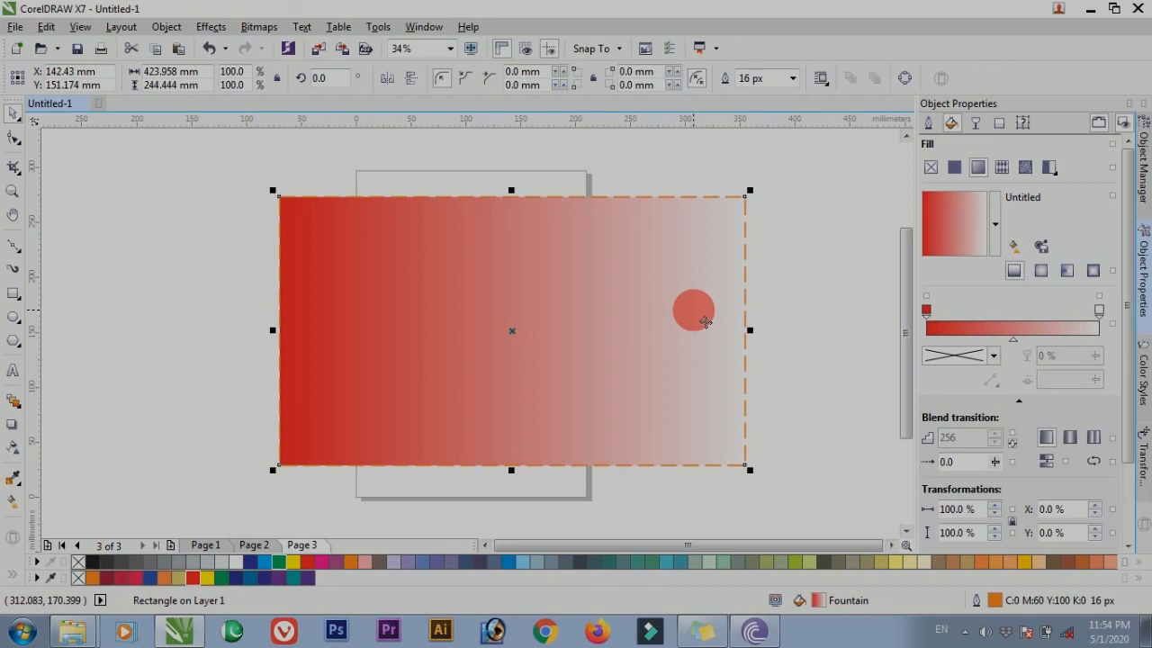
click(1100, 312)
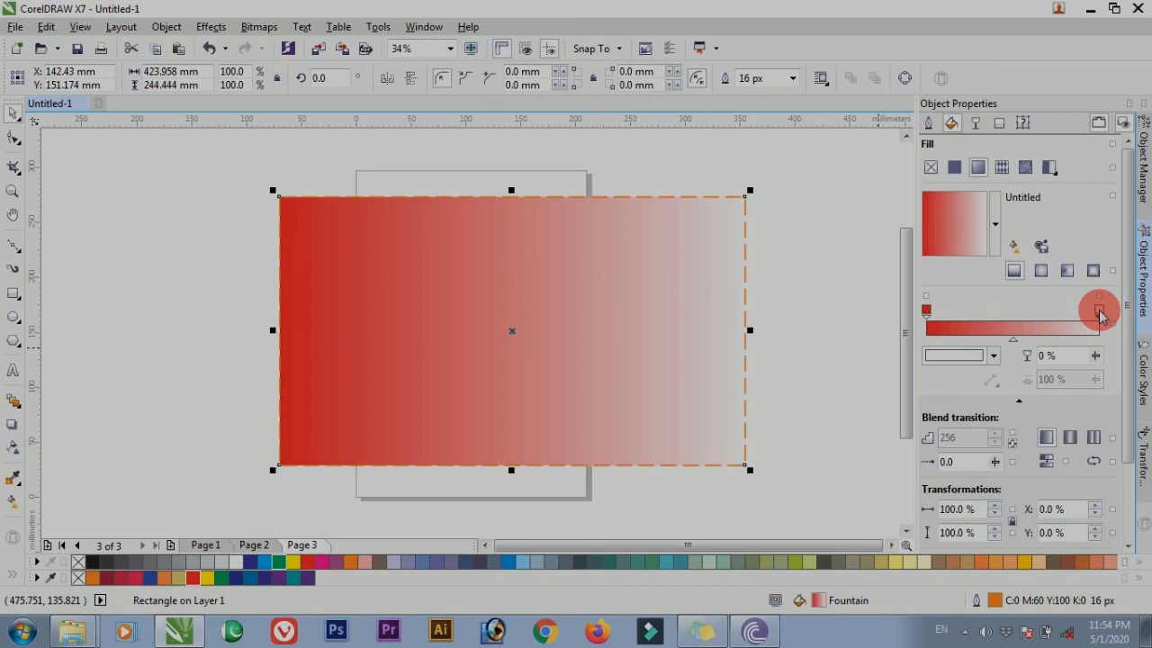
click(997, 356)
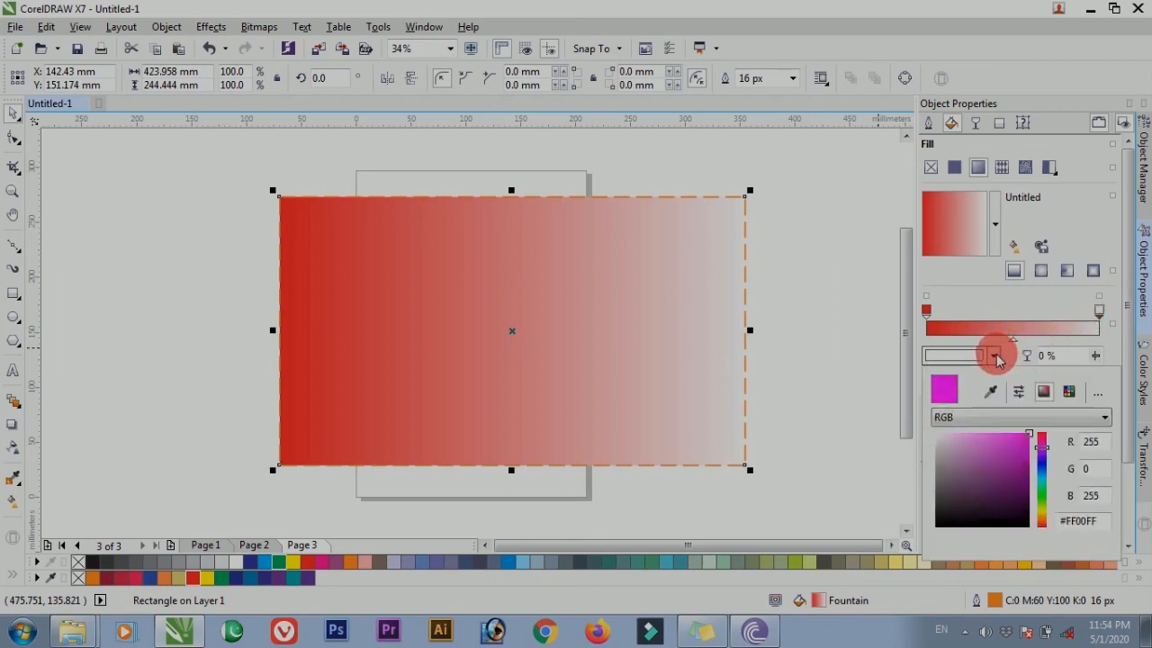
click(1023, 512)
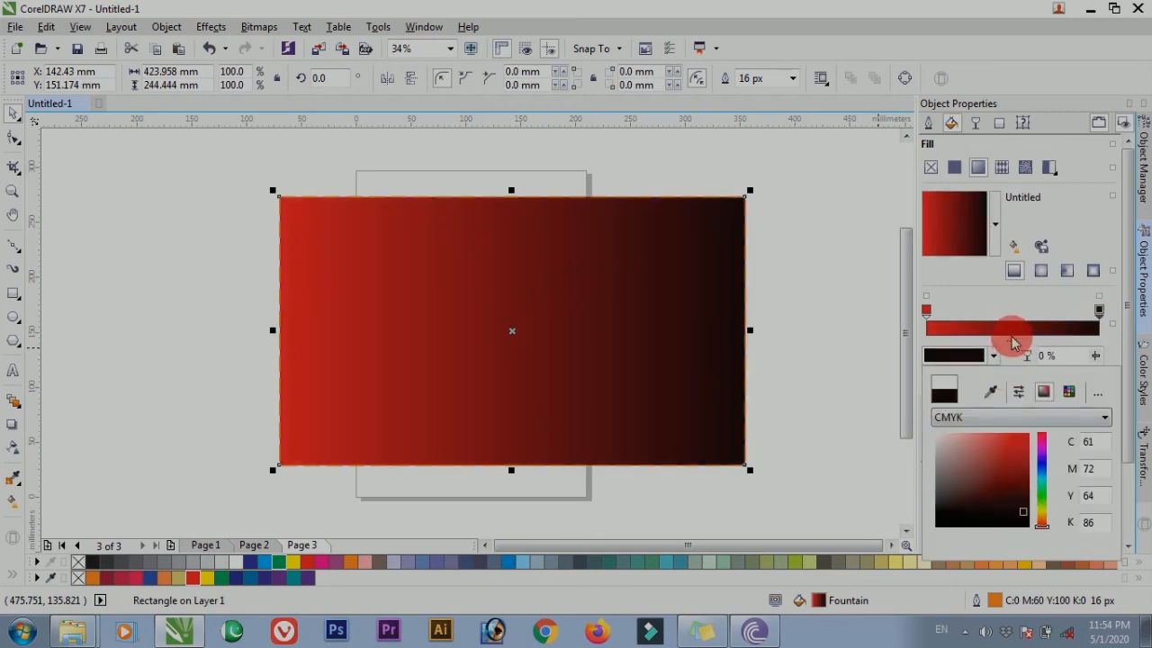
Add an intermediate color node at 20% of the rectangle's gradient and color it olive green
click(961, 328)
double_click(961, 328)
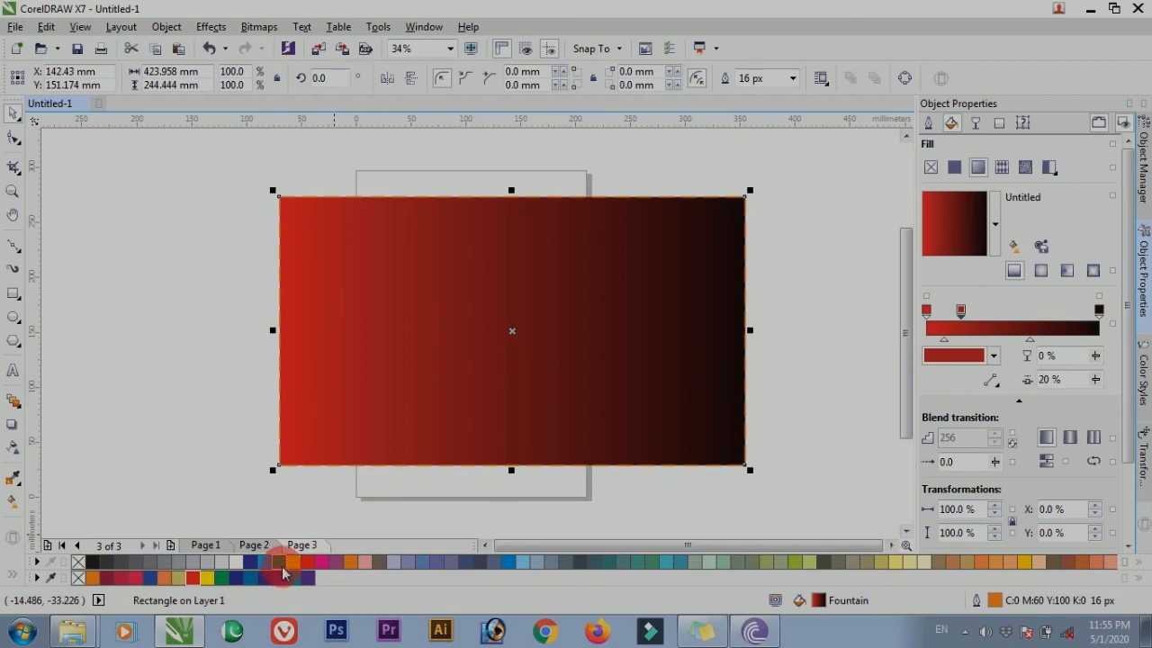
click(993, 355)
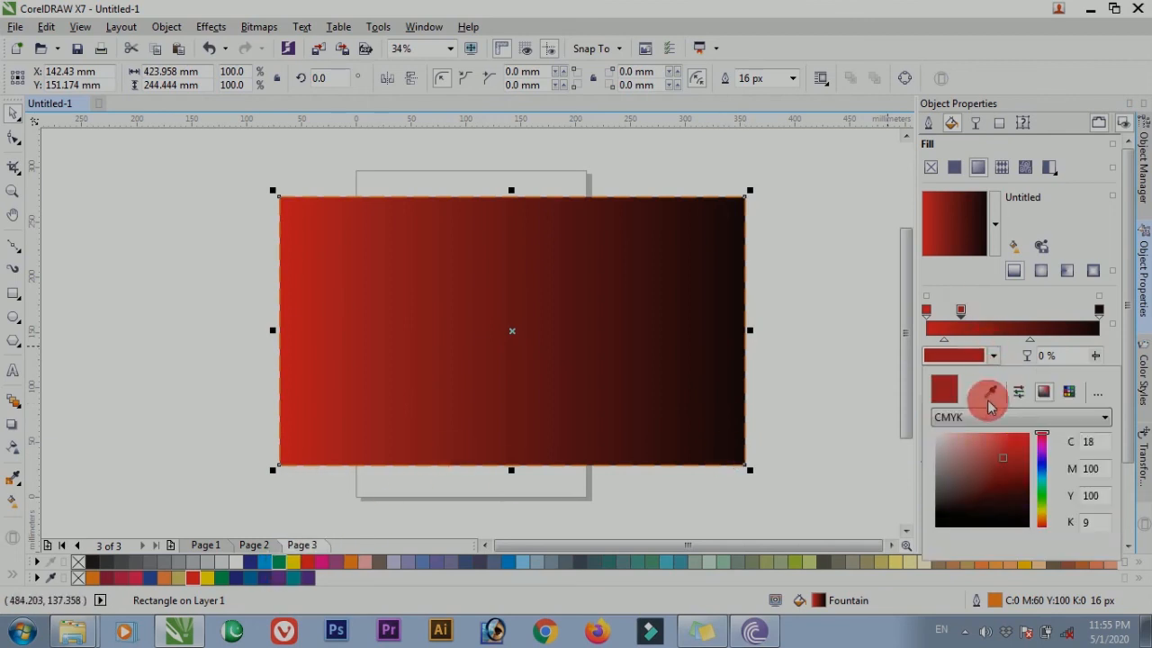
click(1043, 510)
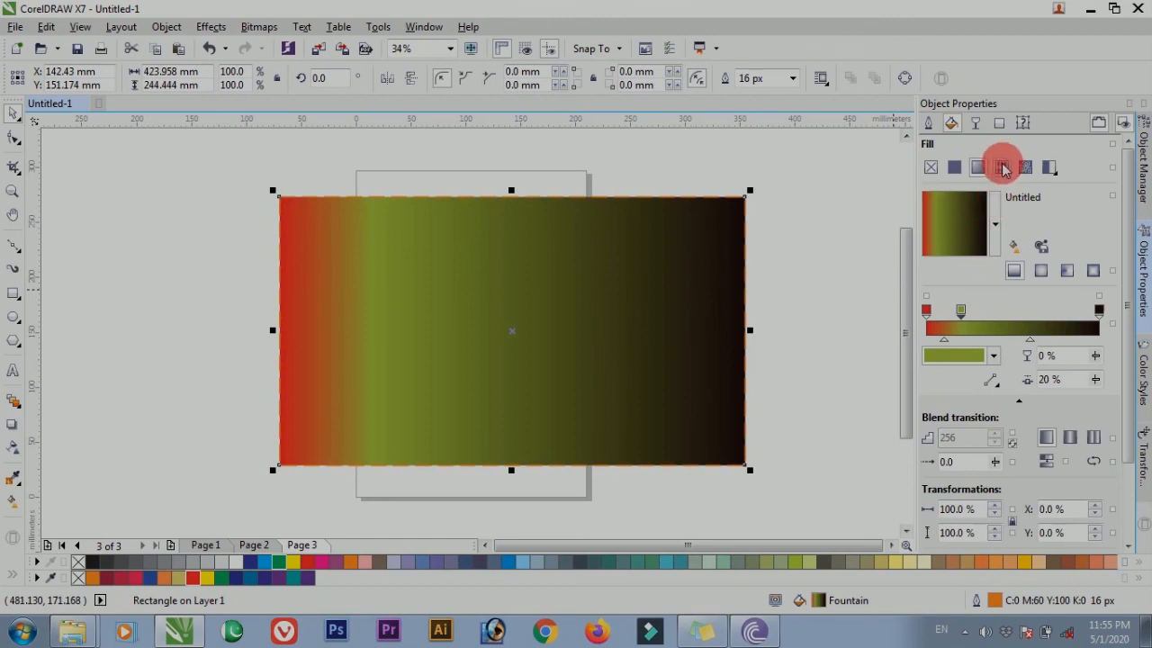
Try the elliptical and conical fountain types, apply the rectangular one, and move the rectangle about 29 mm left and 8 mm up
click(1044, 274)
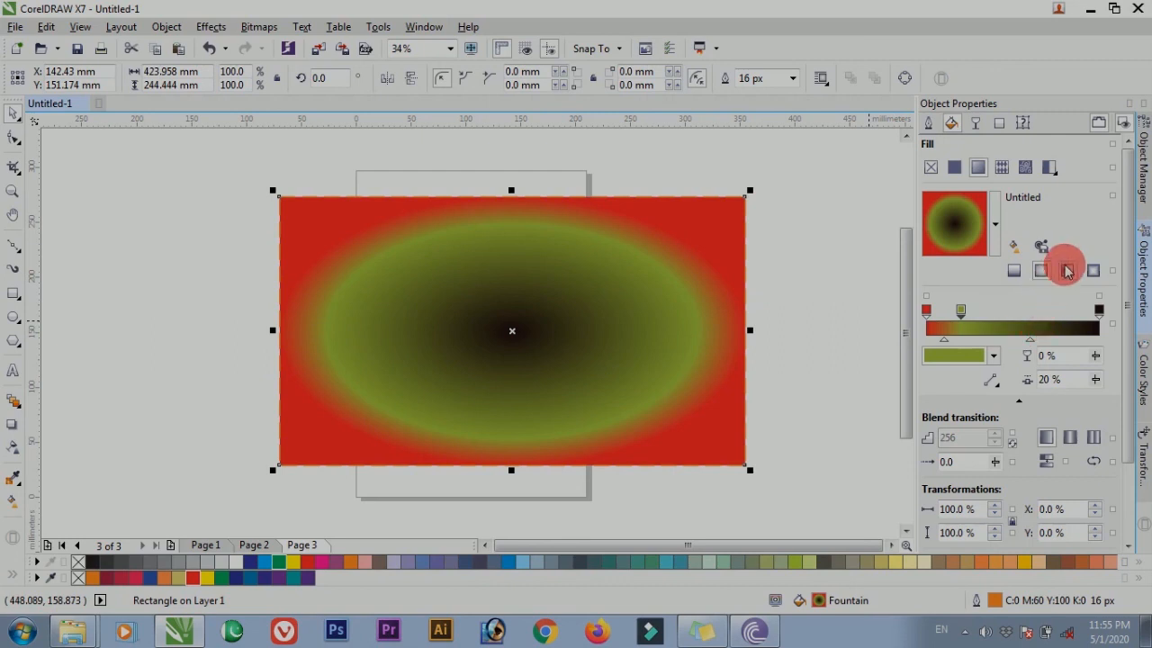
click(1067, 272)
click(1092, 270)
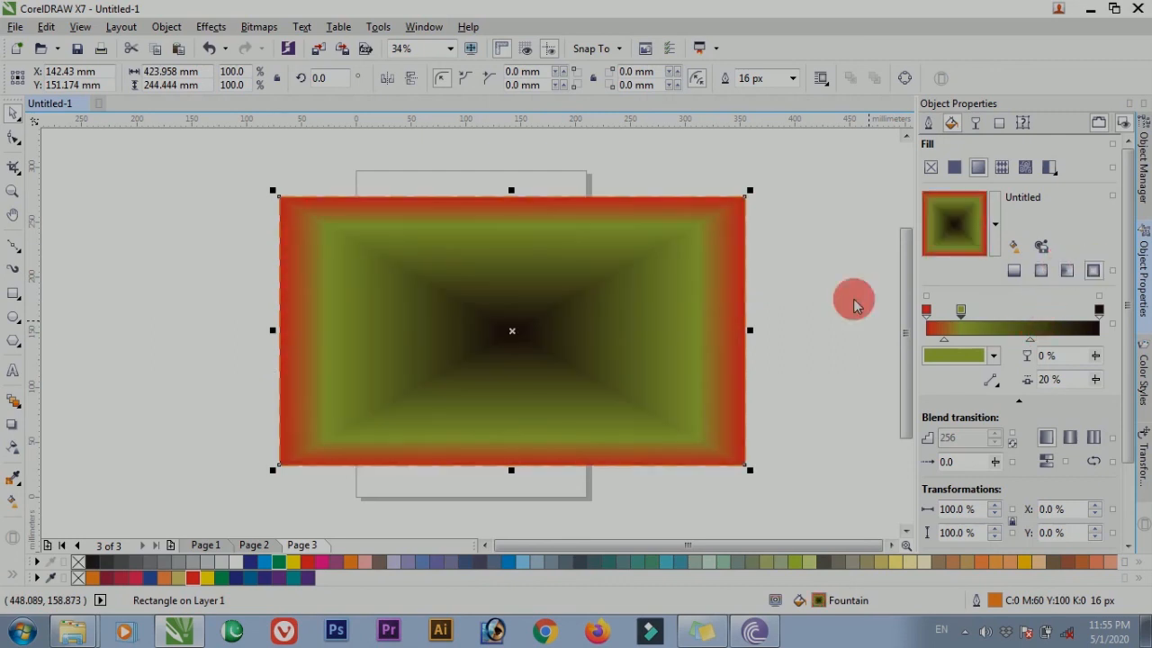
drag(528, 353, 495, 343)
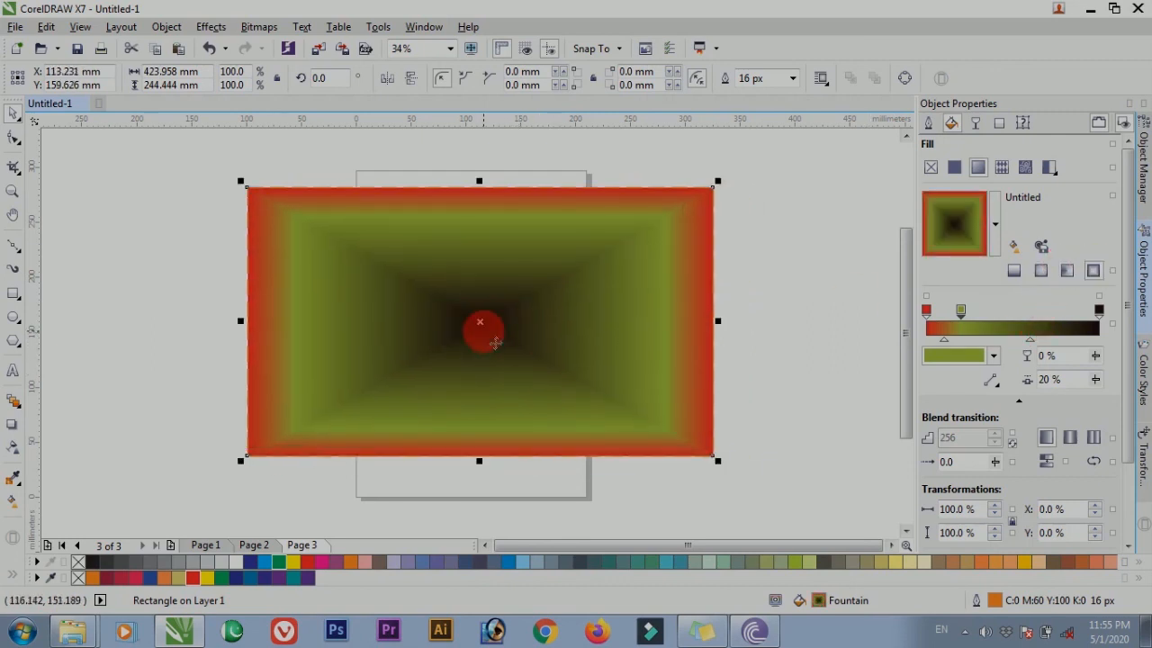